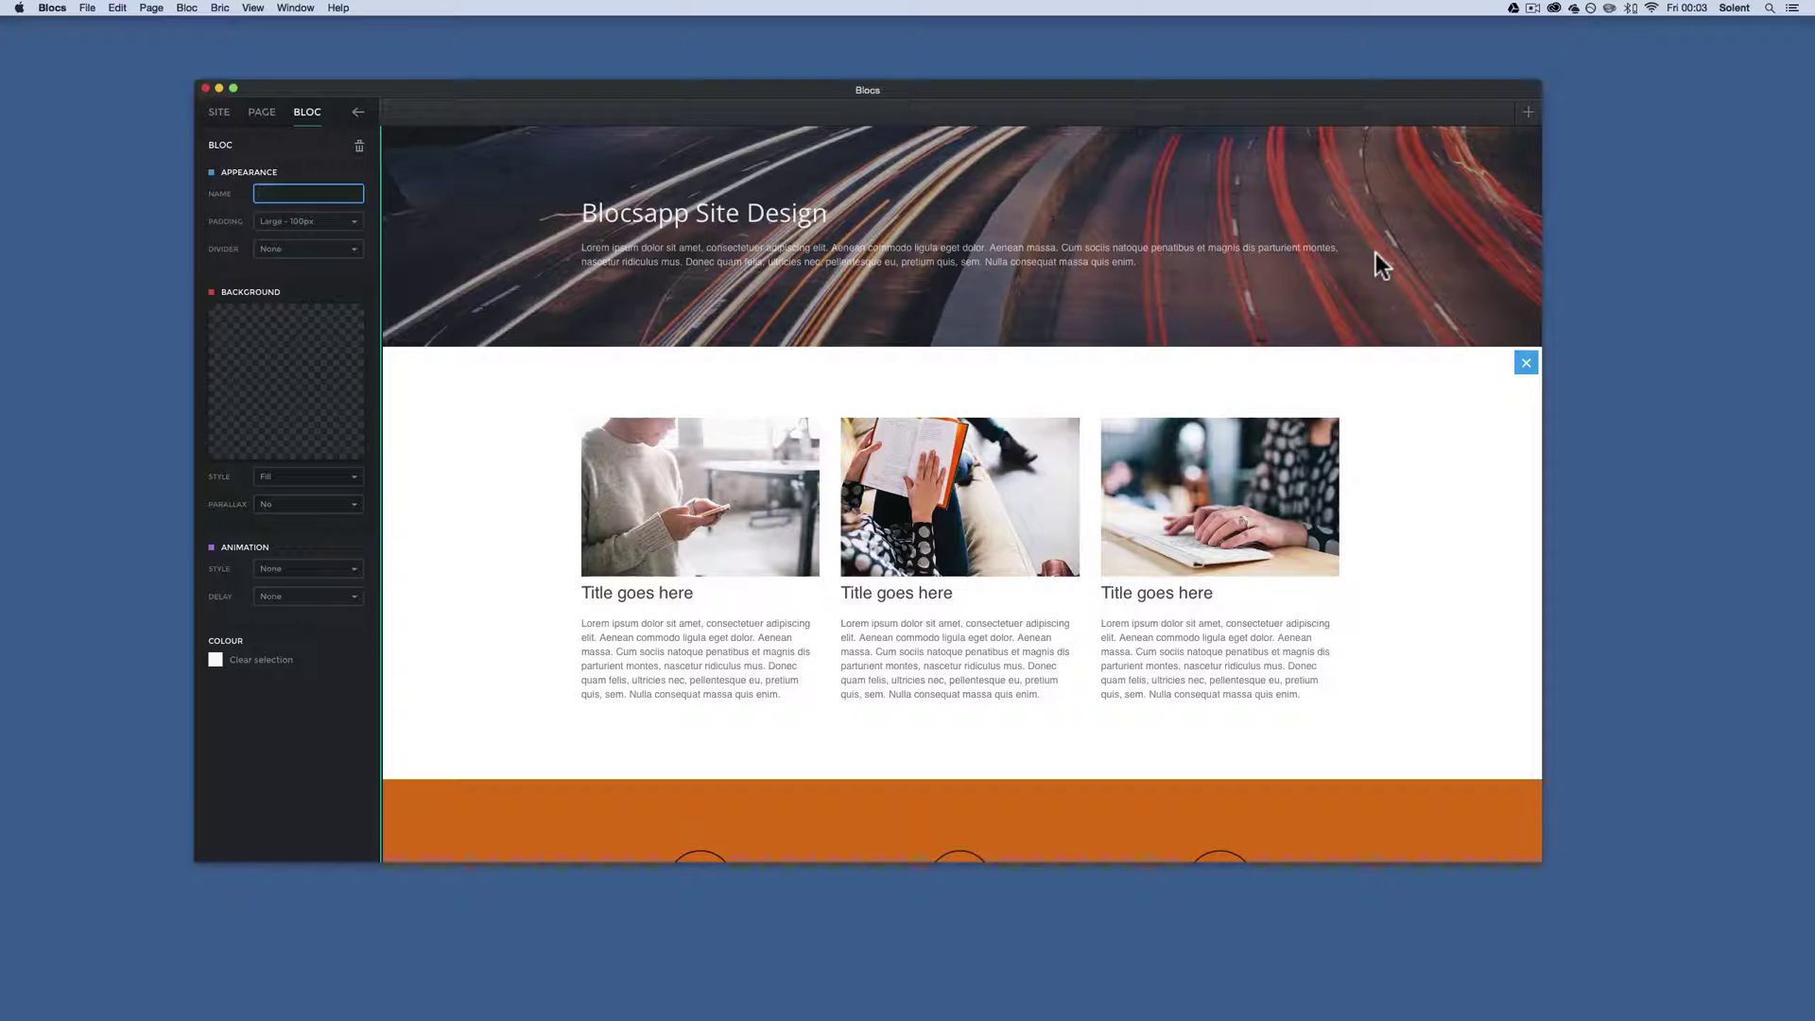
# Add an image-and-text bloc to the page, then delete it again
pyautogui.scroll(-5, 1262, 378)
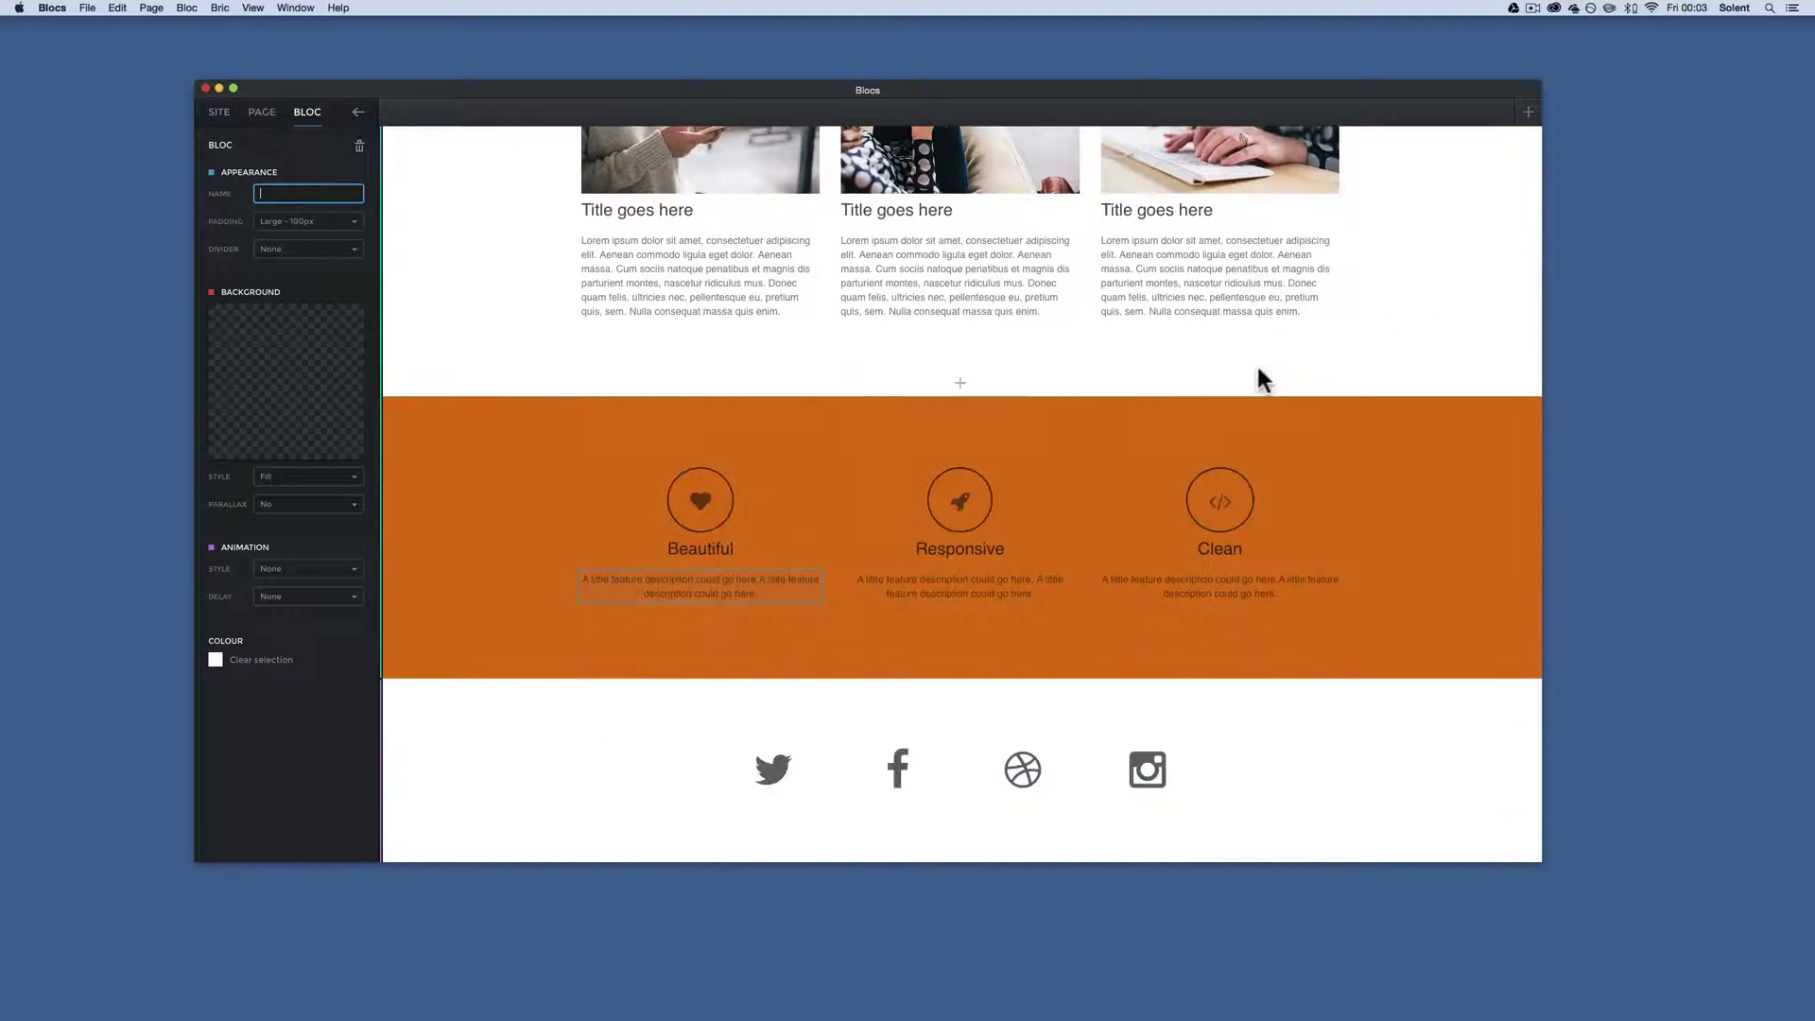
pyautogui.scroll(5, 1258, 368)
pyautogui.scroll(-5, 1259, 368)
pyautogui.scroll(3, 1261, 378)
pyautogui.scroll(-3, 1257, 380)
pyautogui.scroll(1, 1229, 383)
pyautogui.scroll(3, 1198, 293)
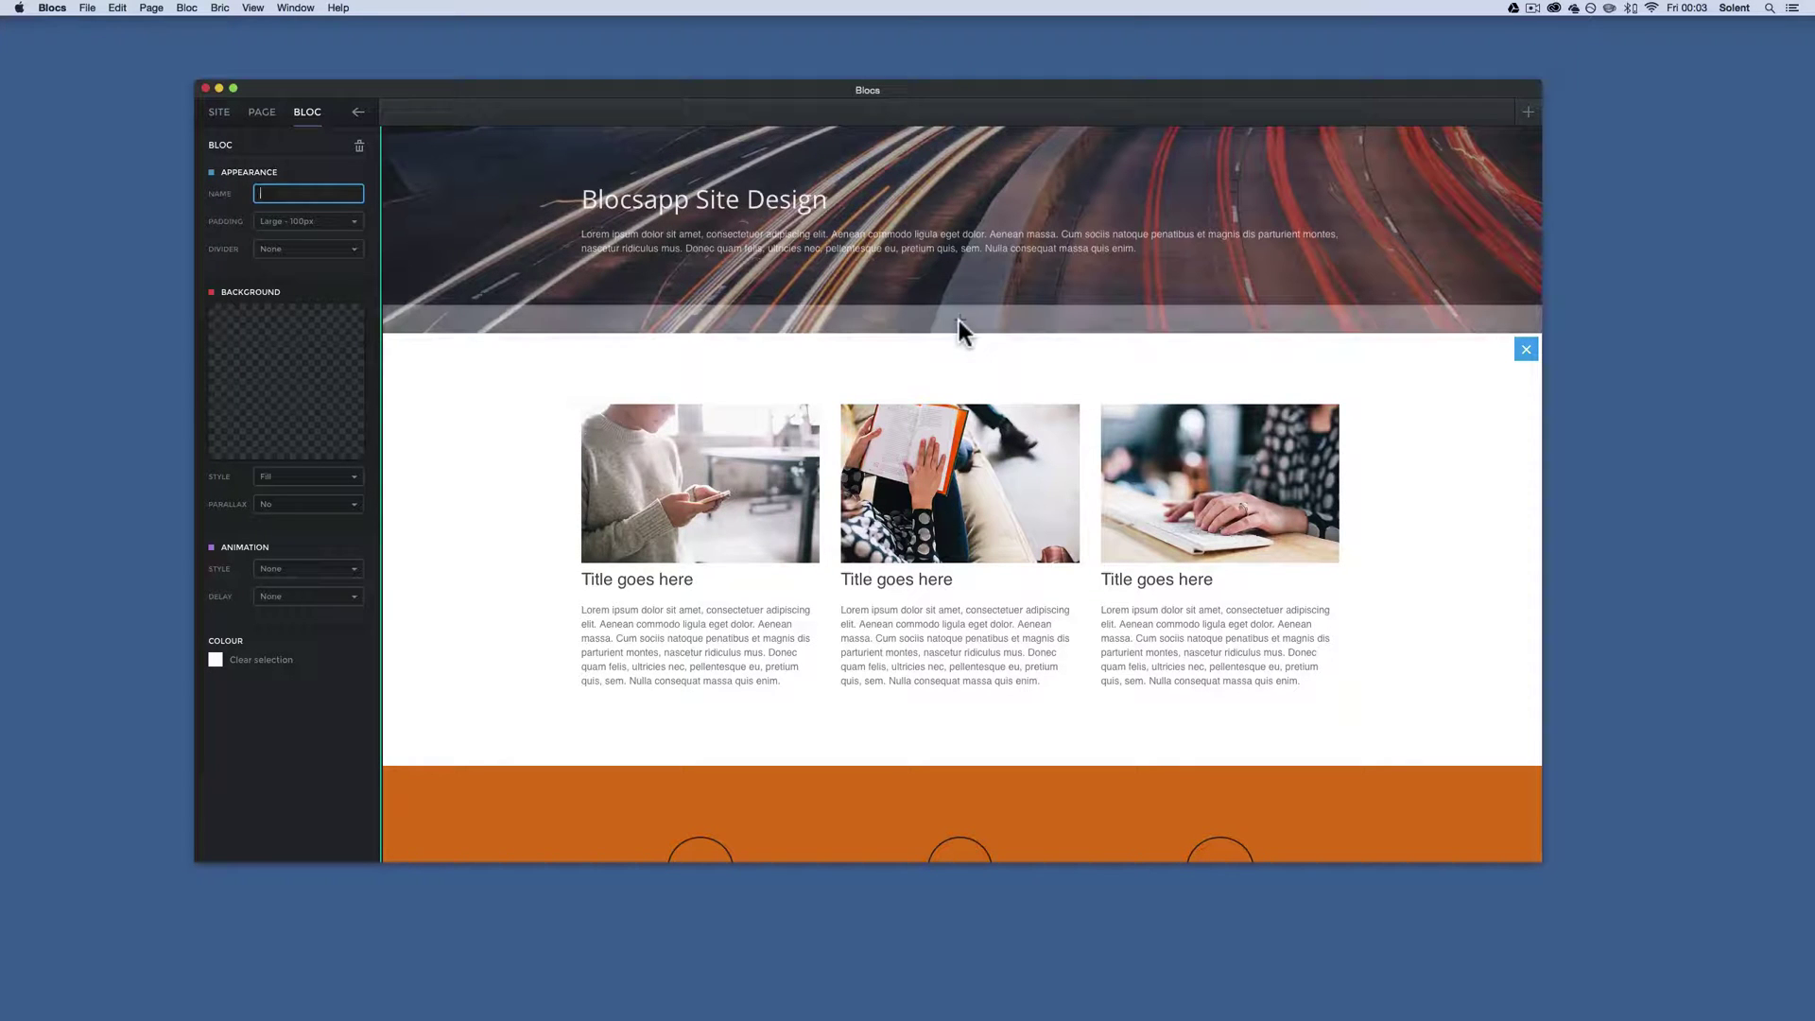
pyautogui.click(957, 750)
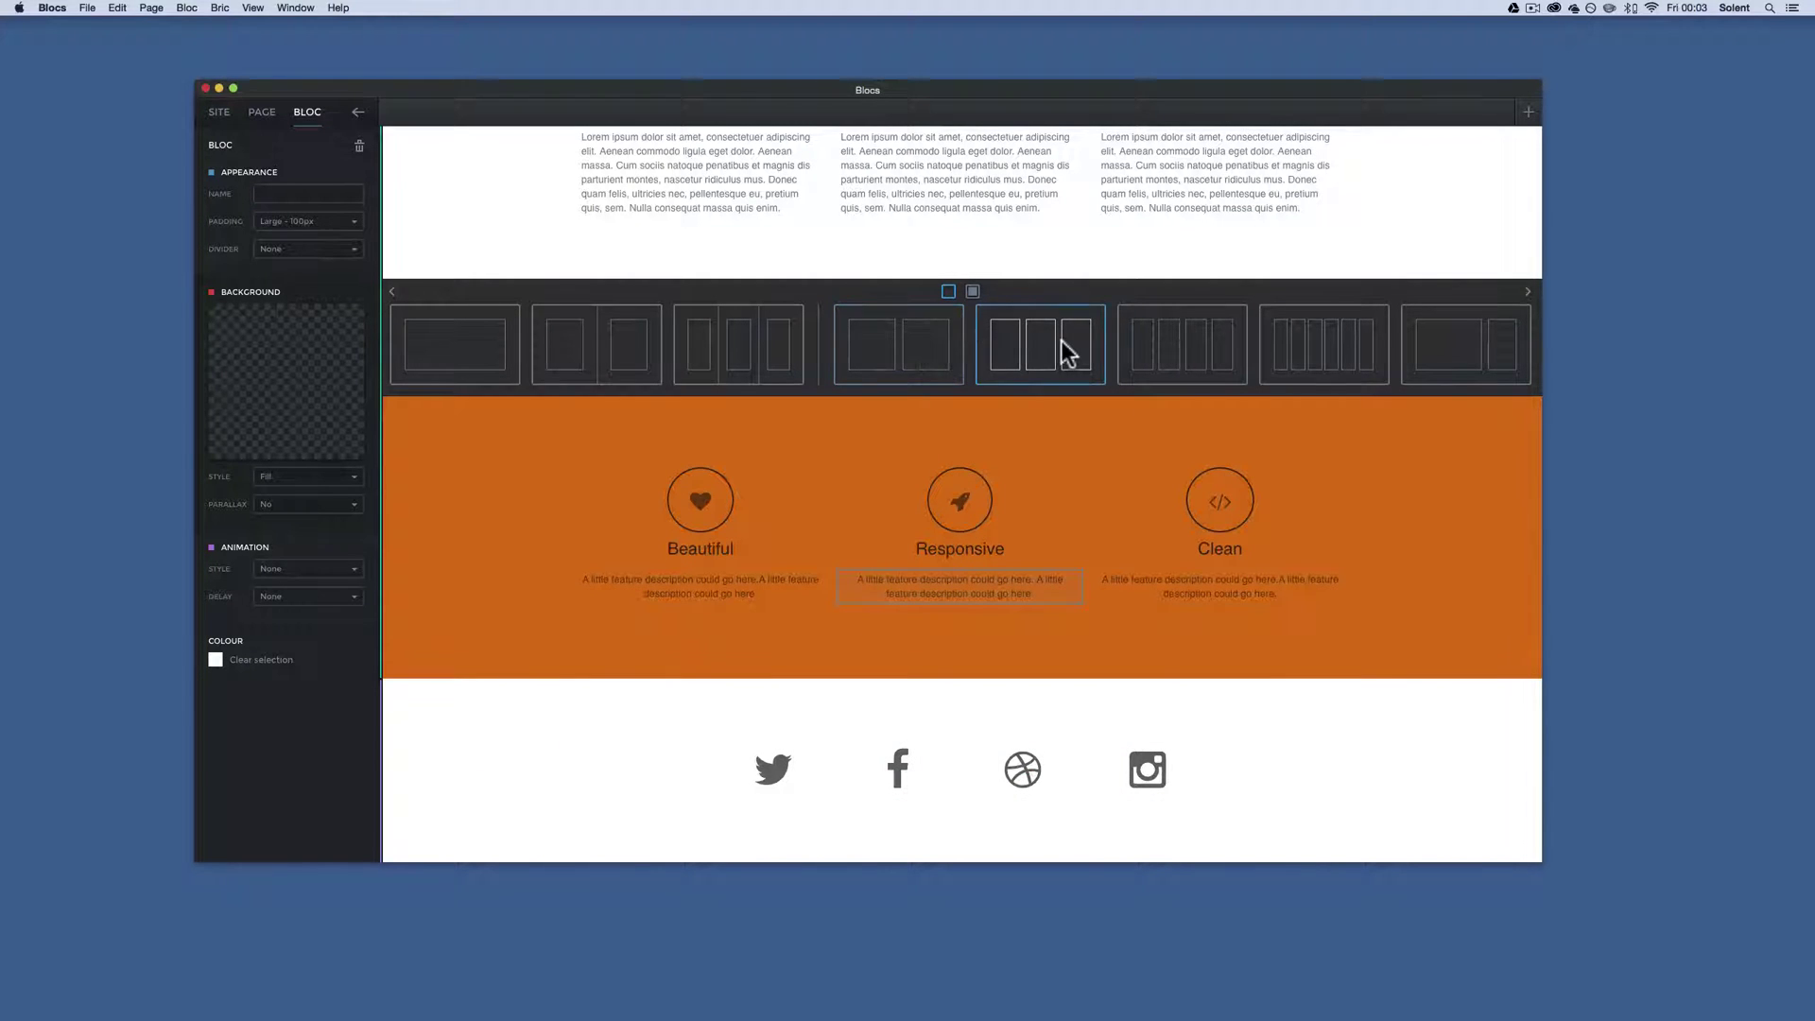
pyautogui.click(973, 290)
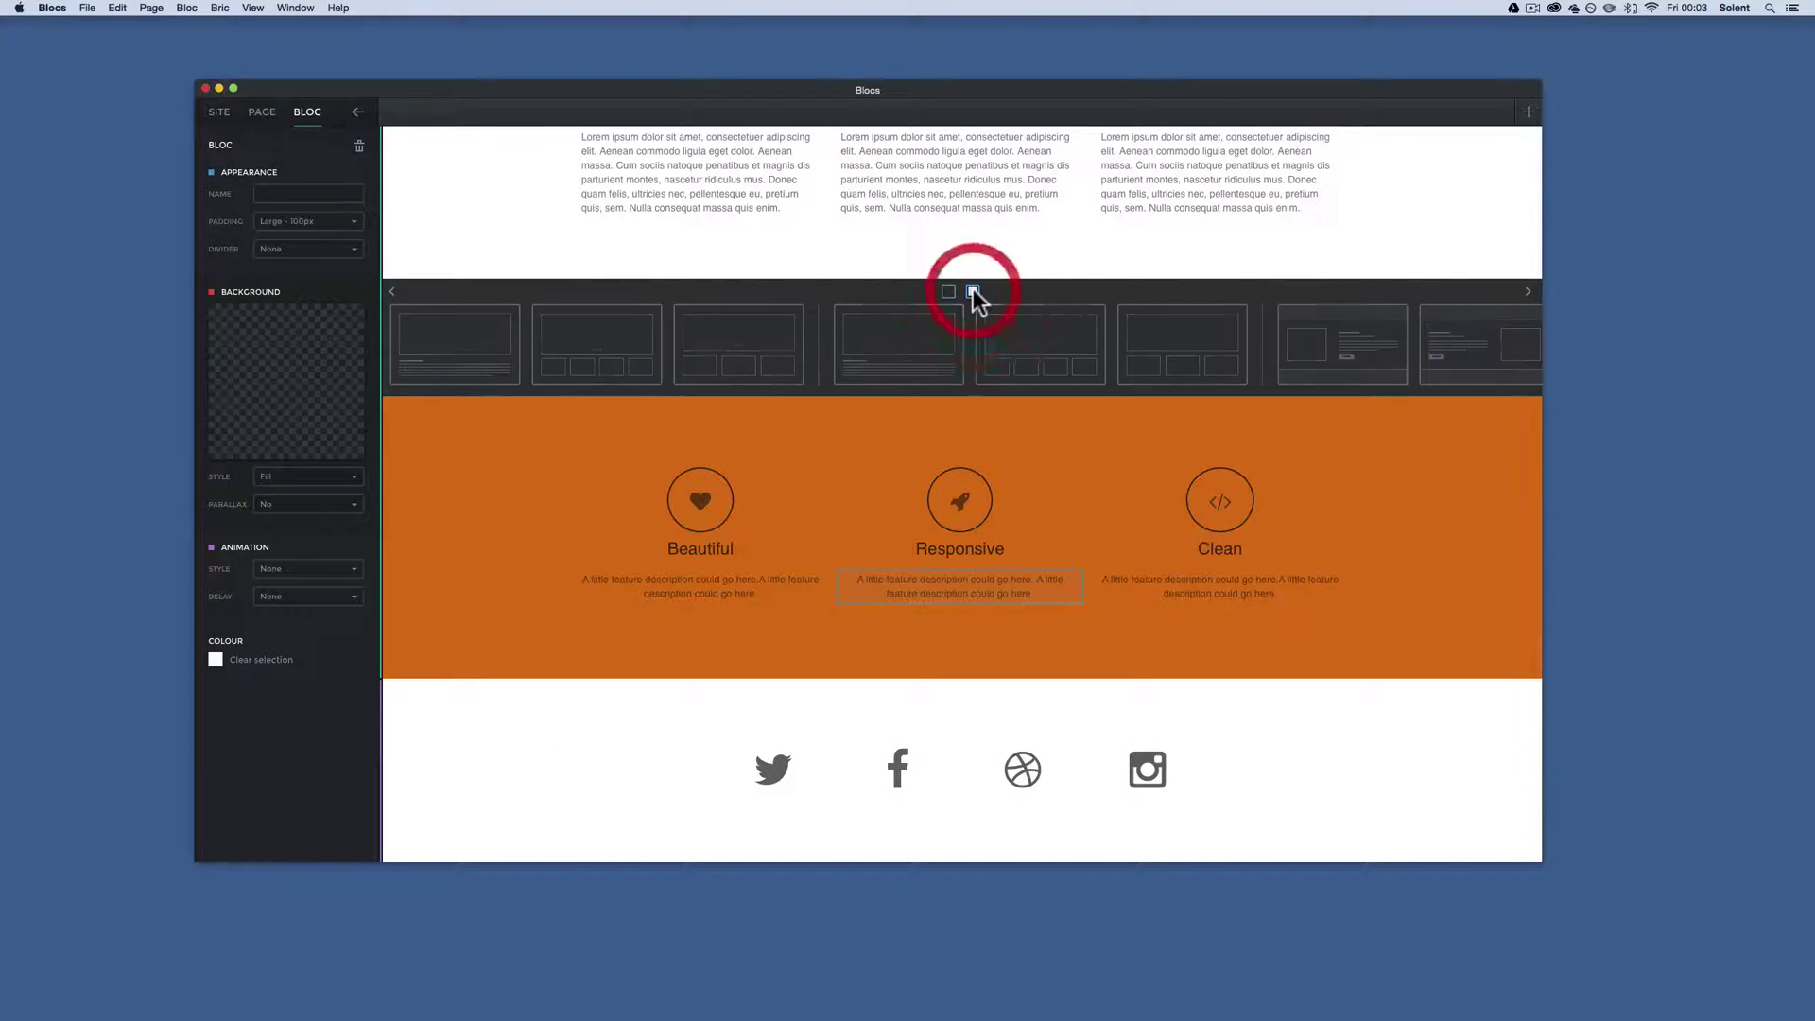
pyautogui.click(1310, 344)
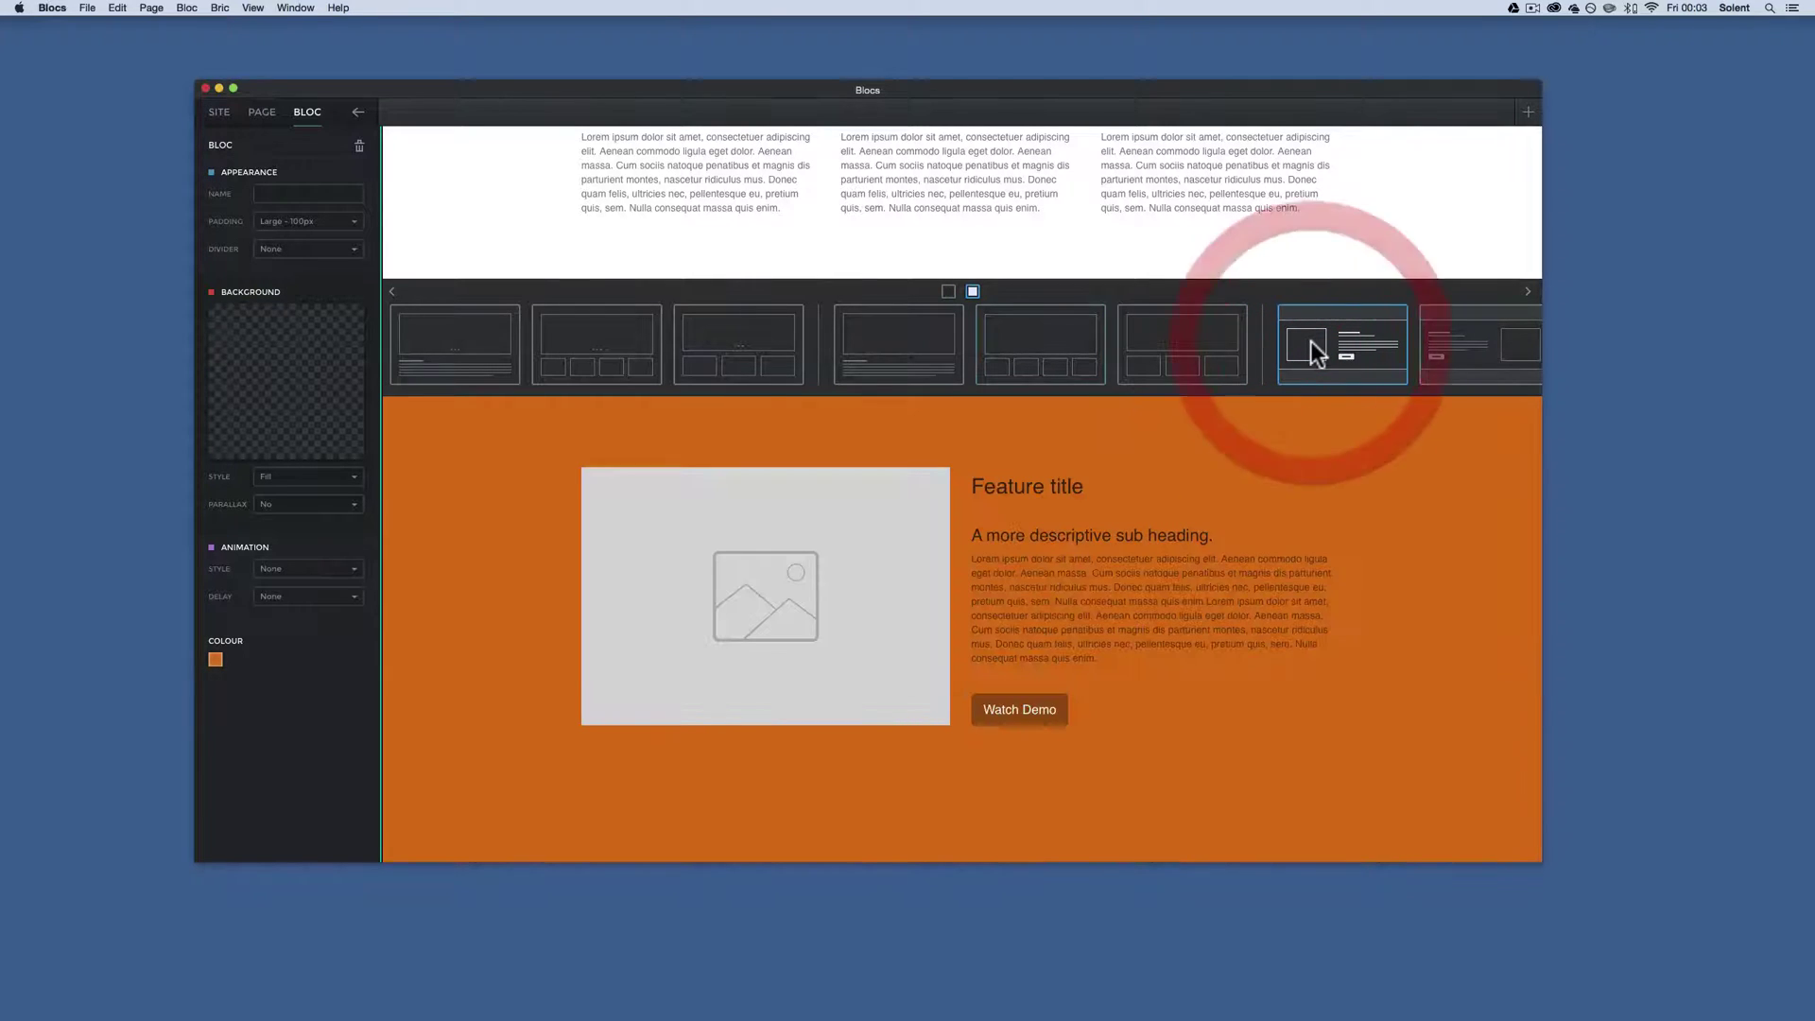
pyautogui.click(1382, 558)
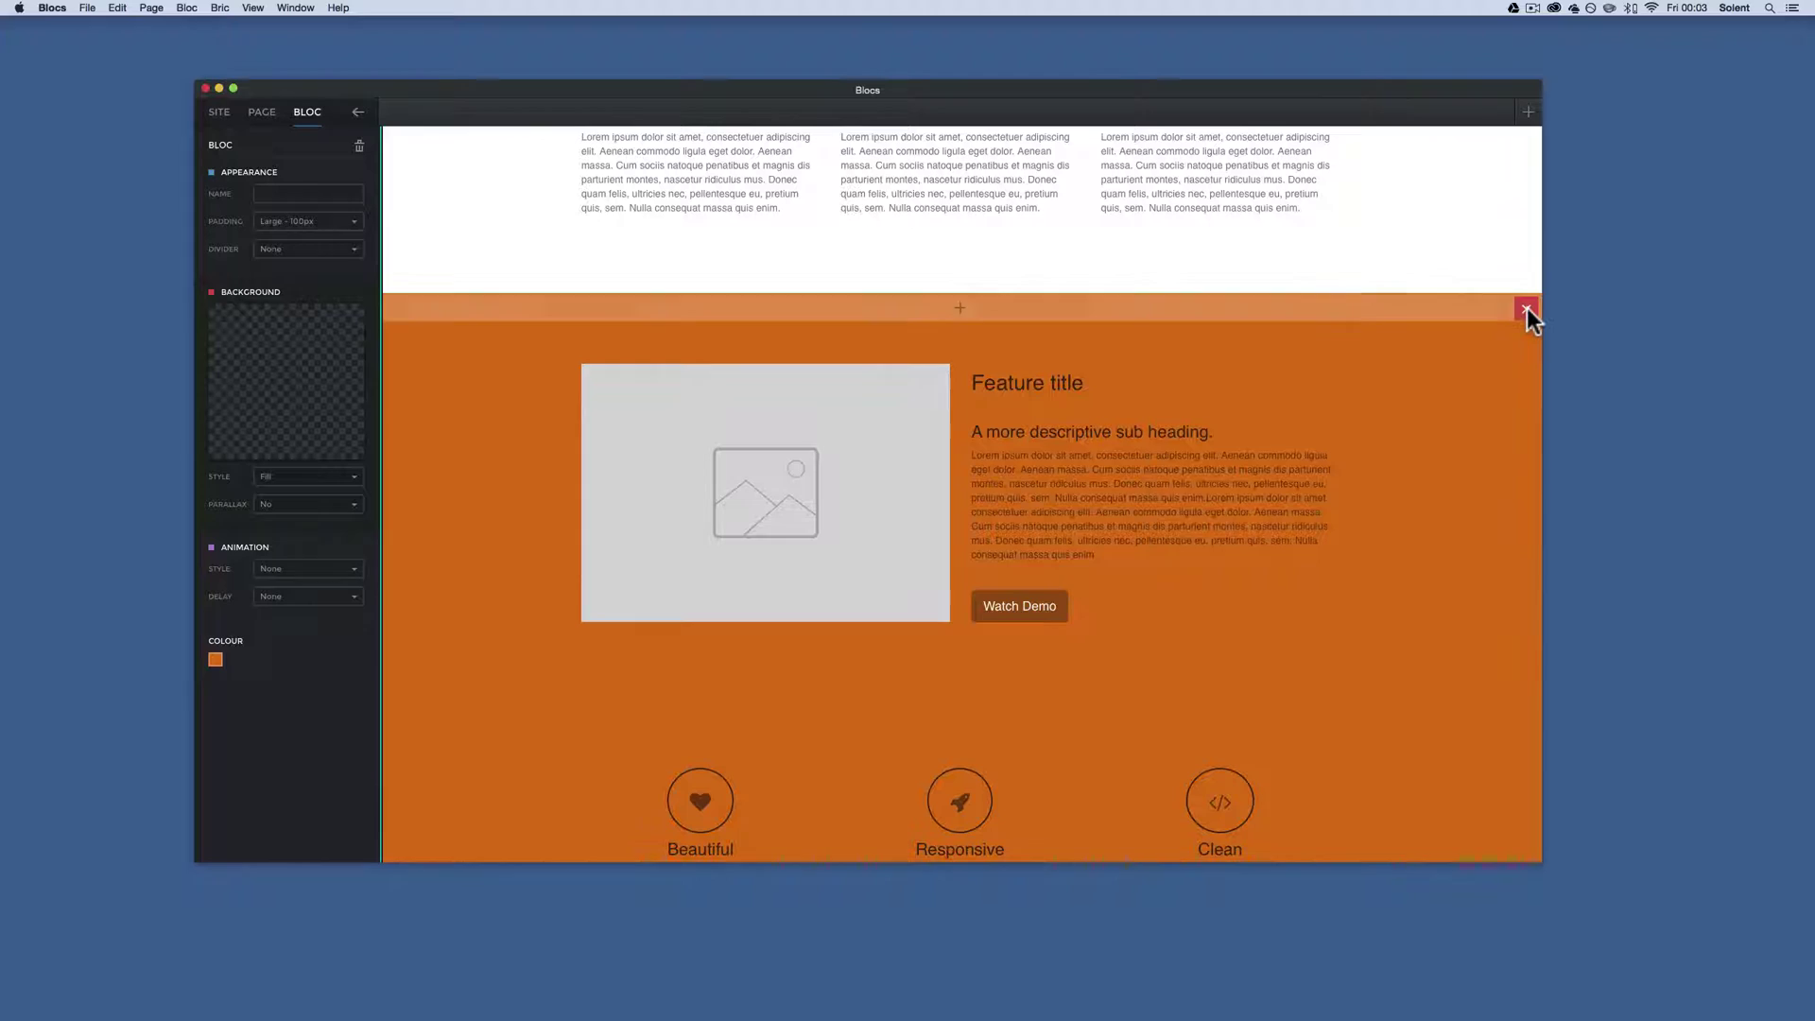
pyautogui.click(1525, 308)
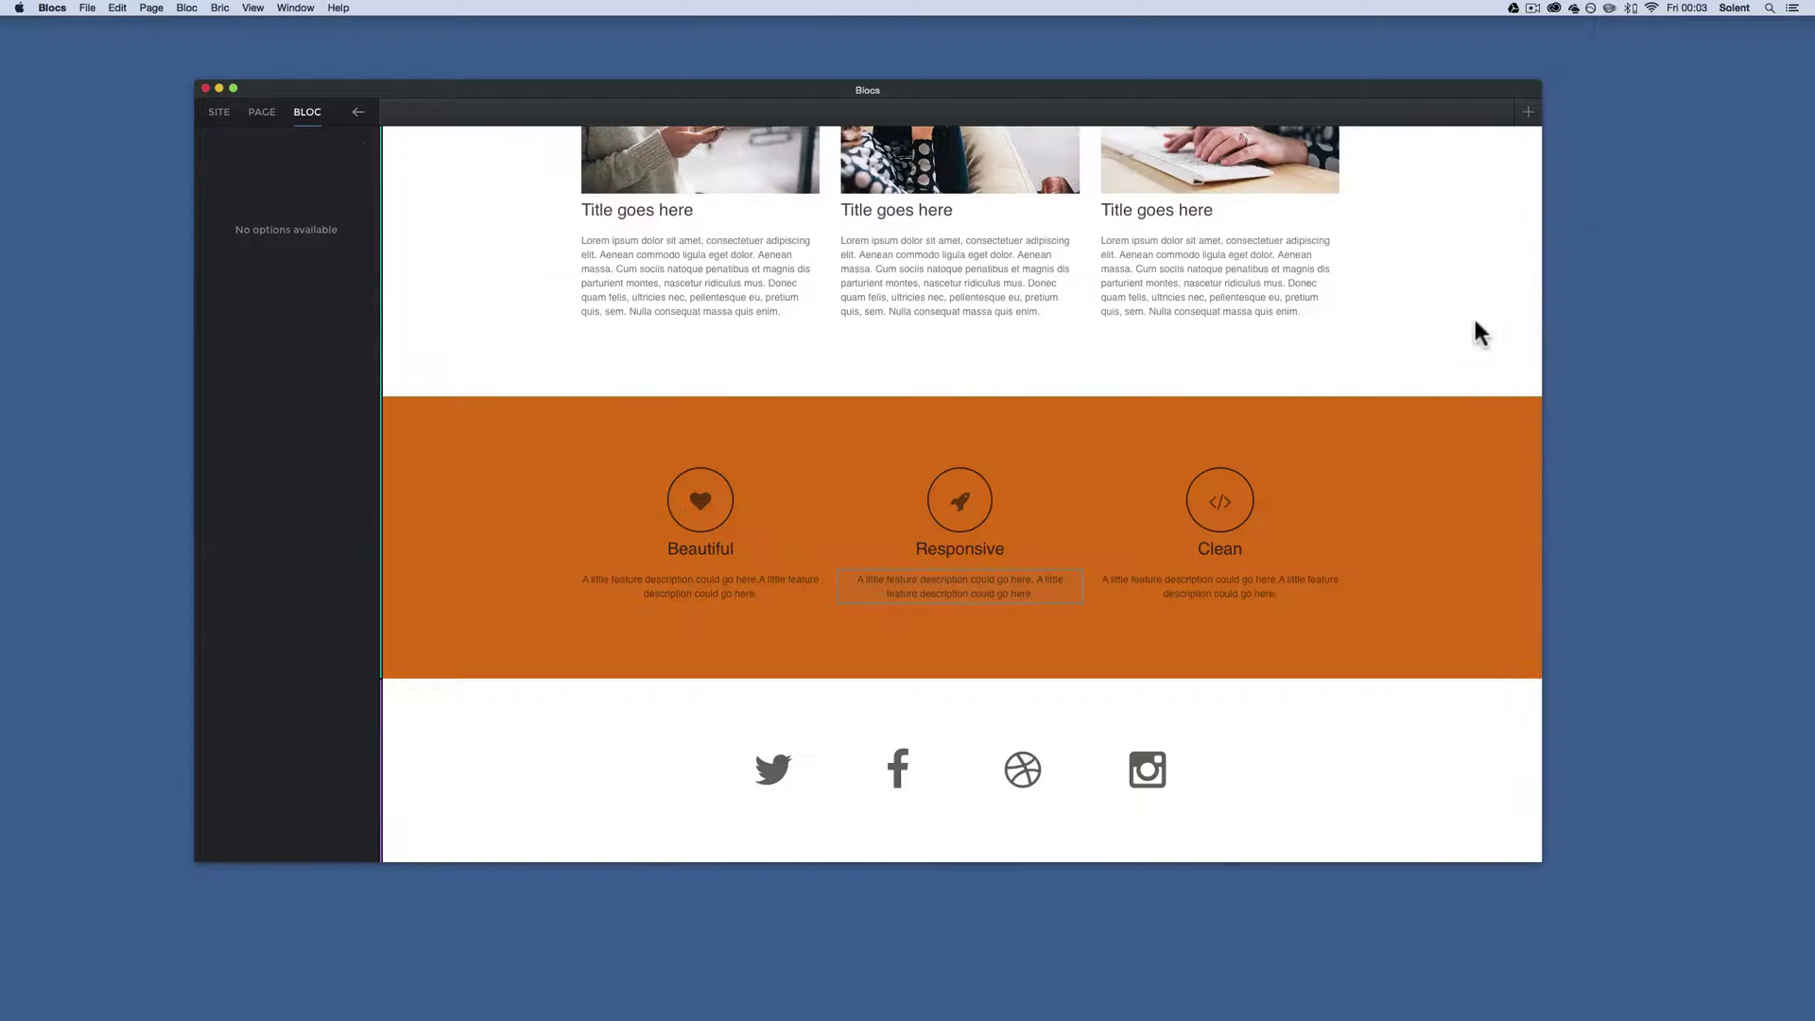
# Change the features section's background colour from orange to black (#000000)
pyautogui.click(405, 441)
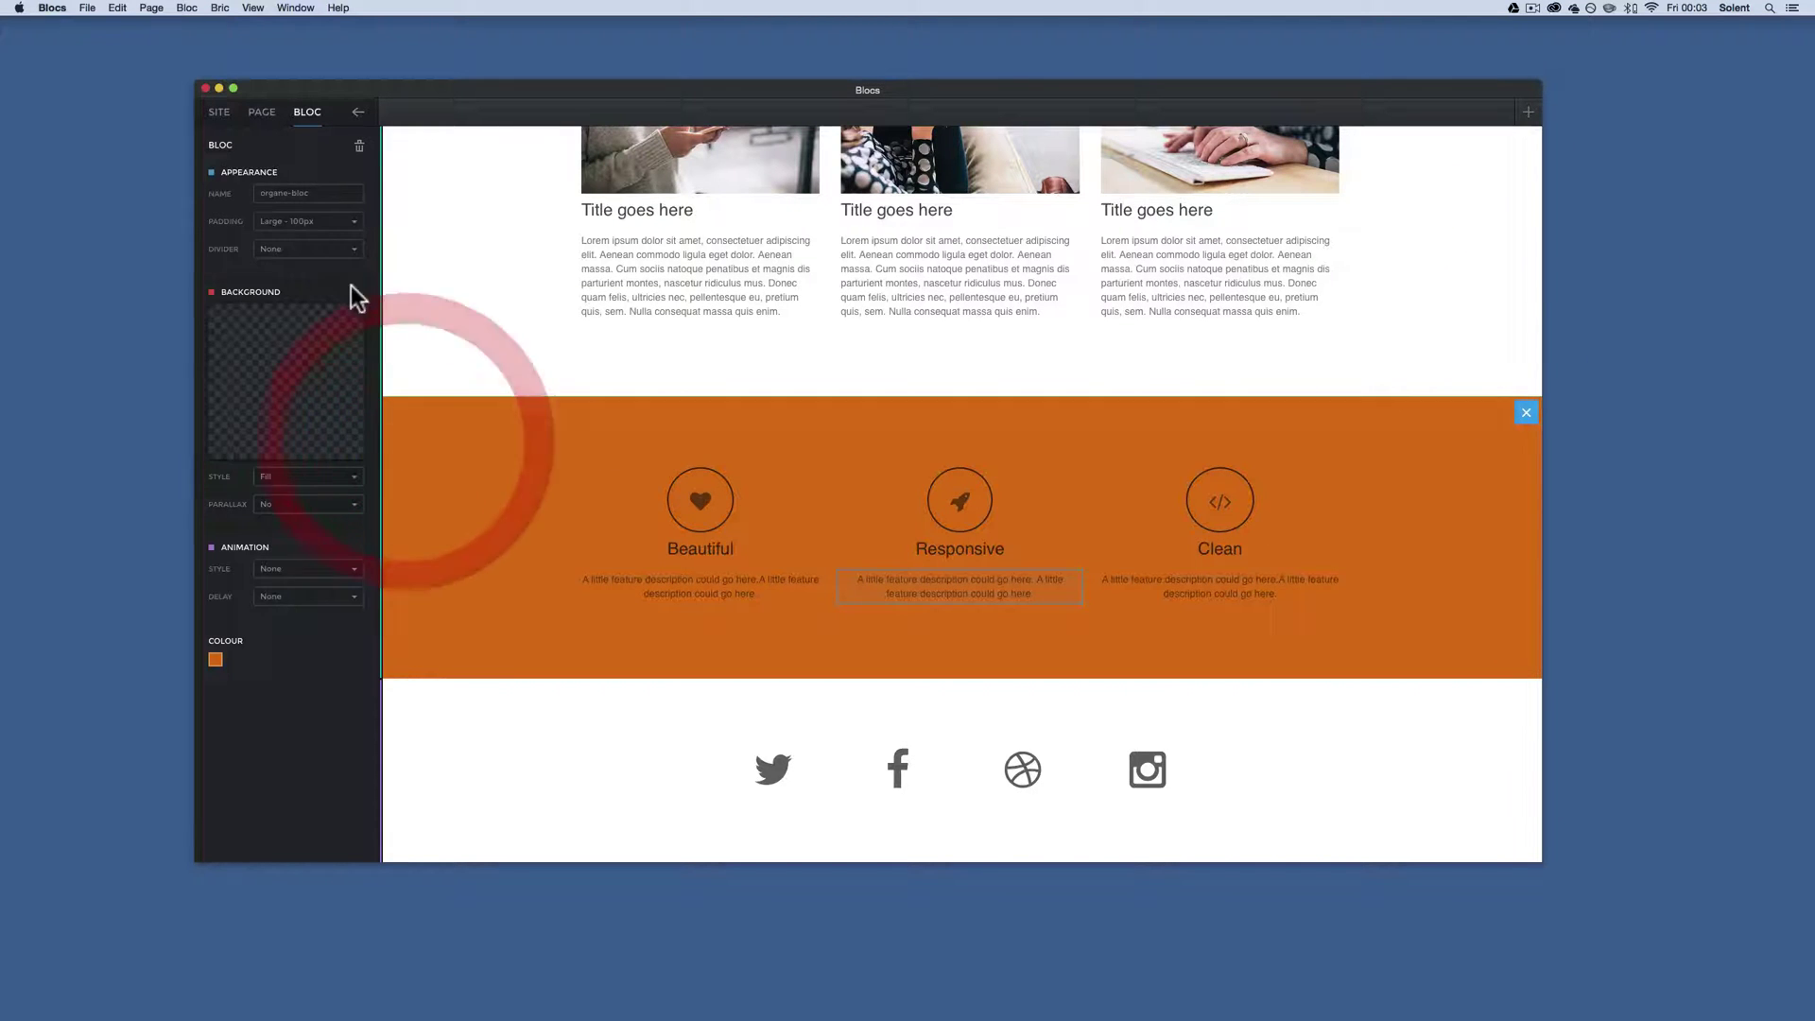
pyautogui.click(215, 660)
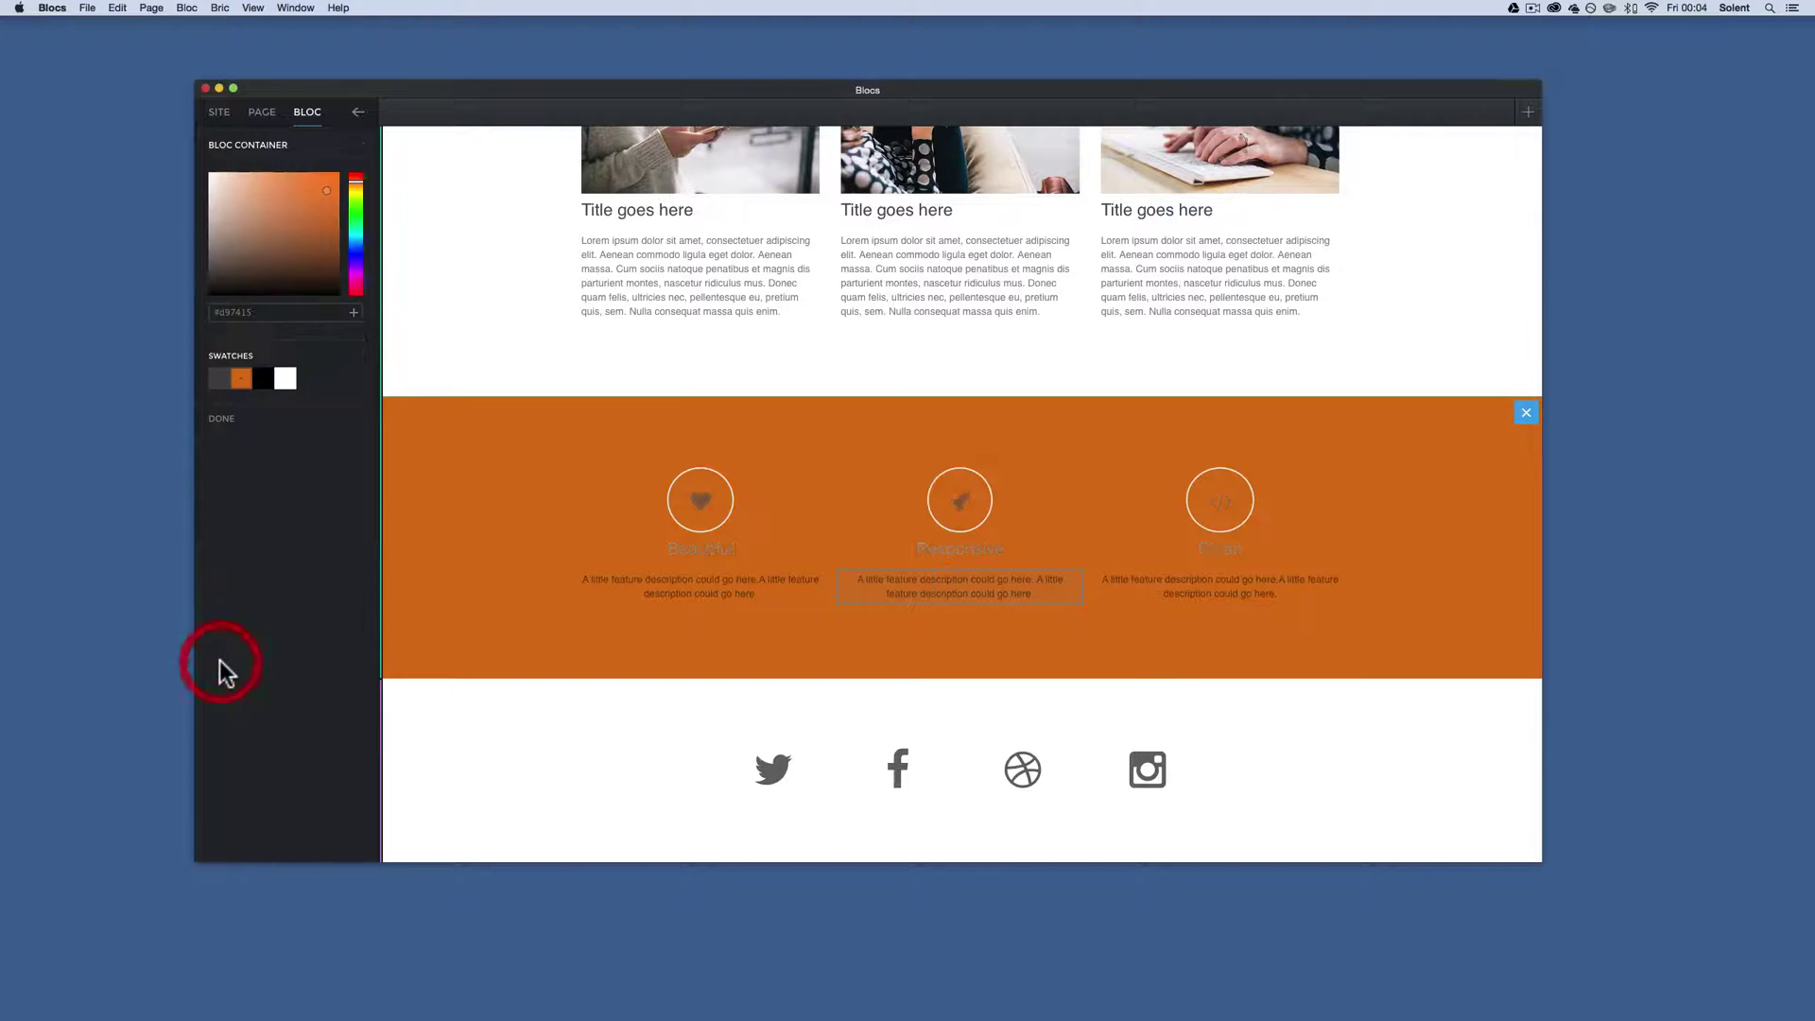
pyautogui.click(261, 382)
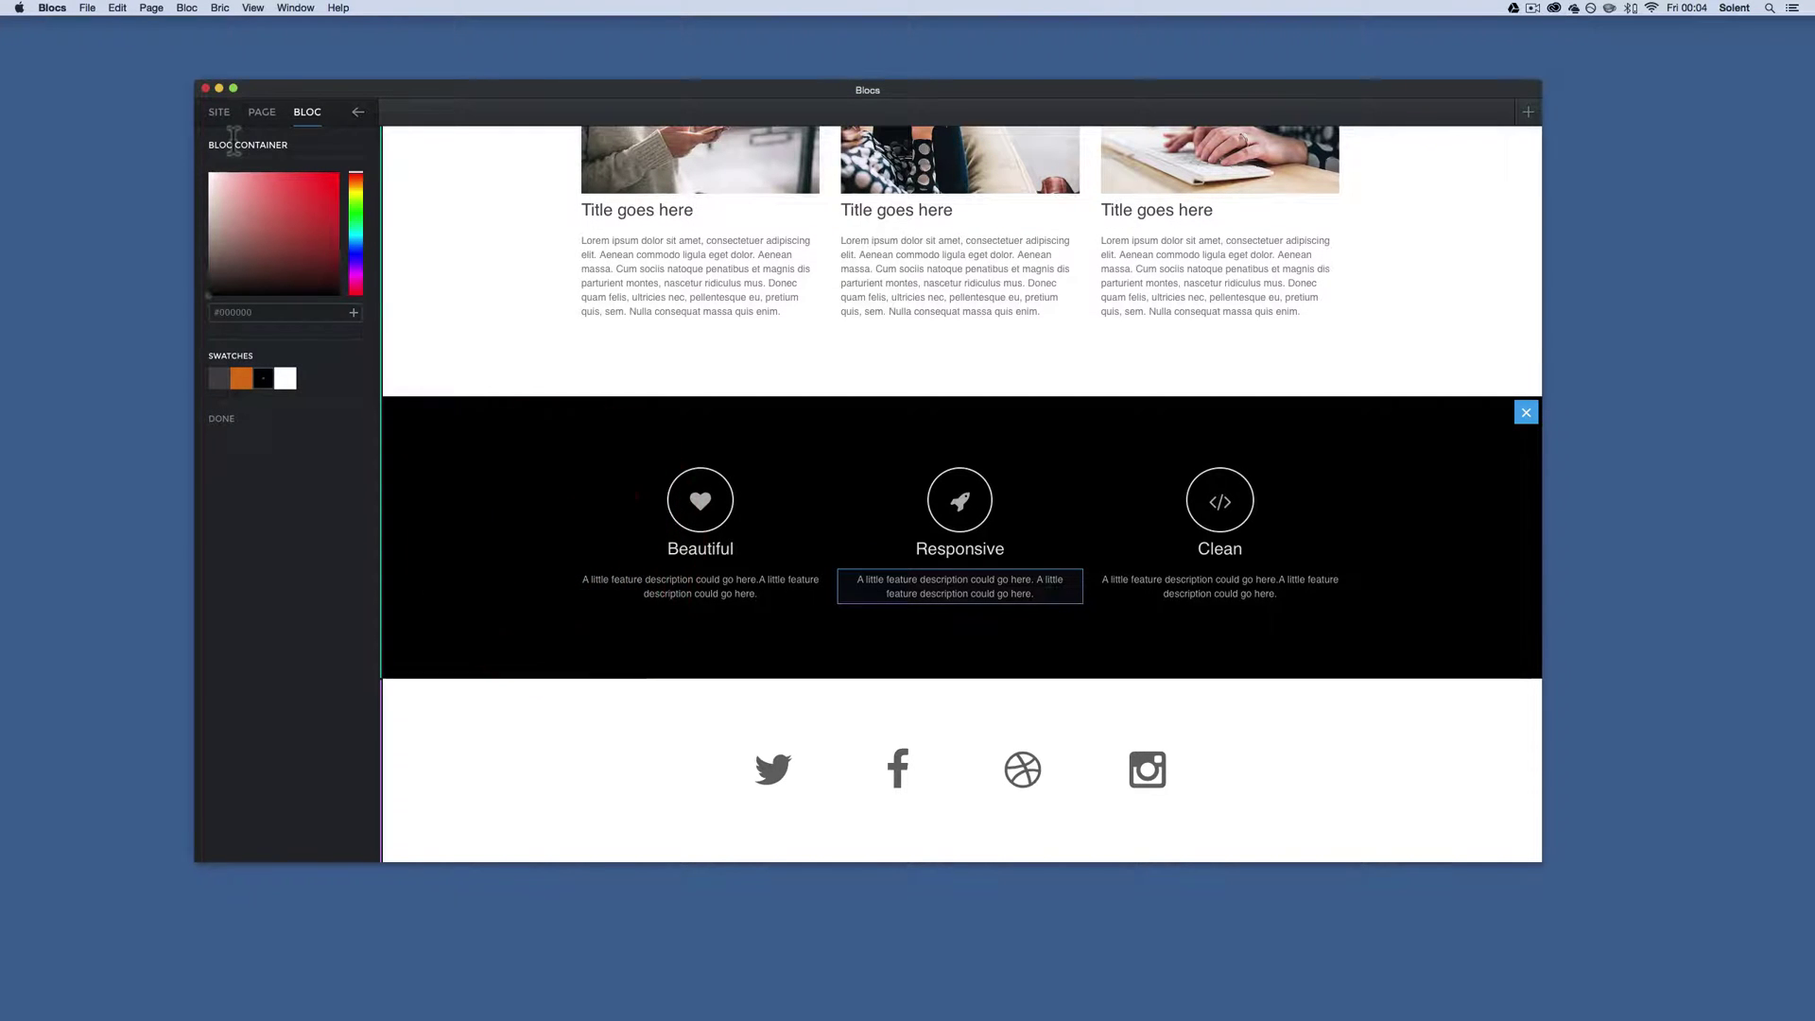
pyautogui.click(220, 422)
pyautogui.click(223, 416)
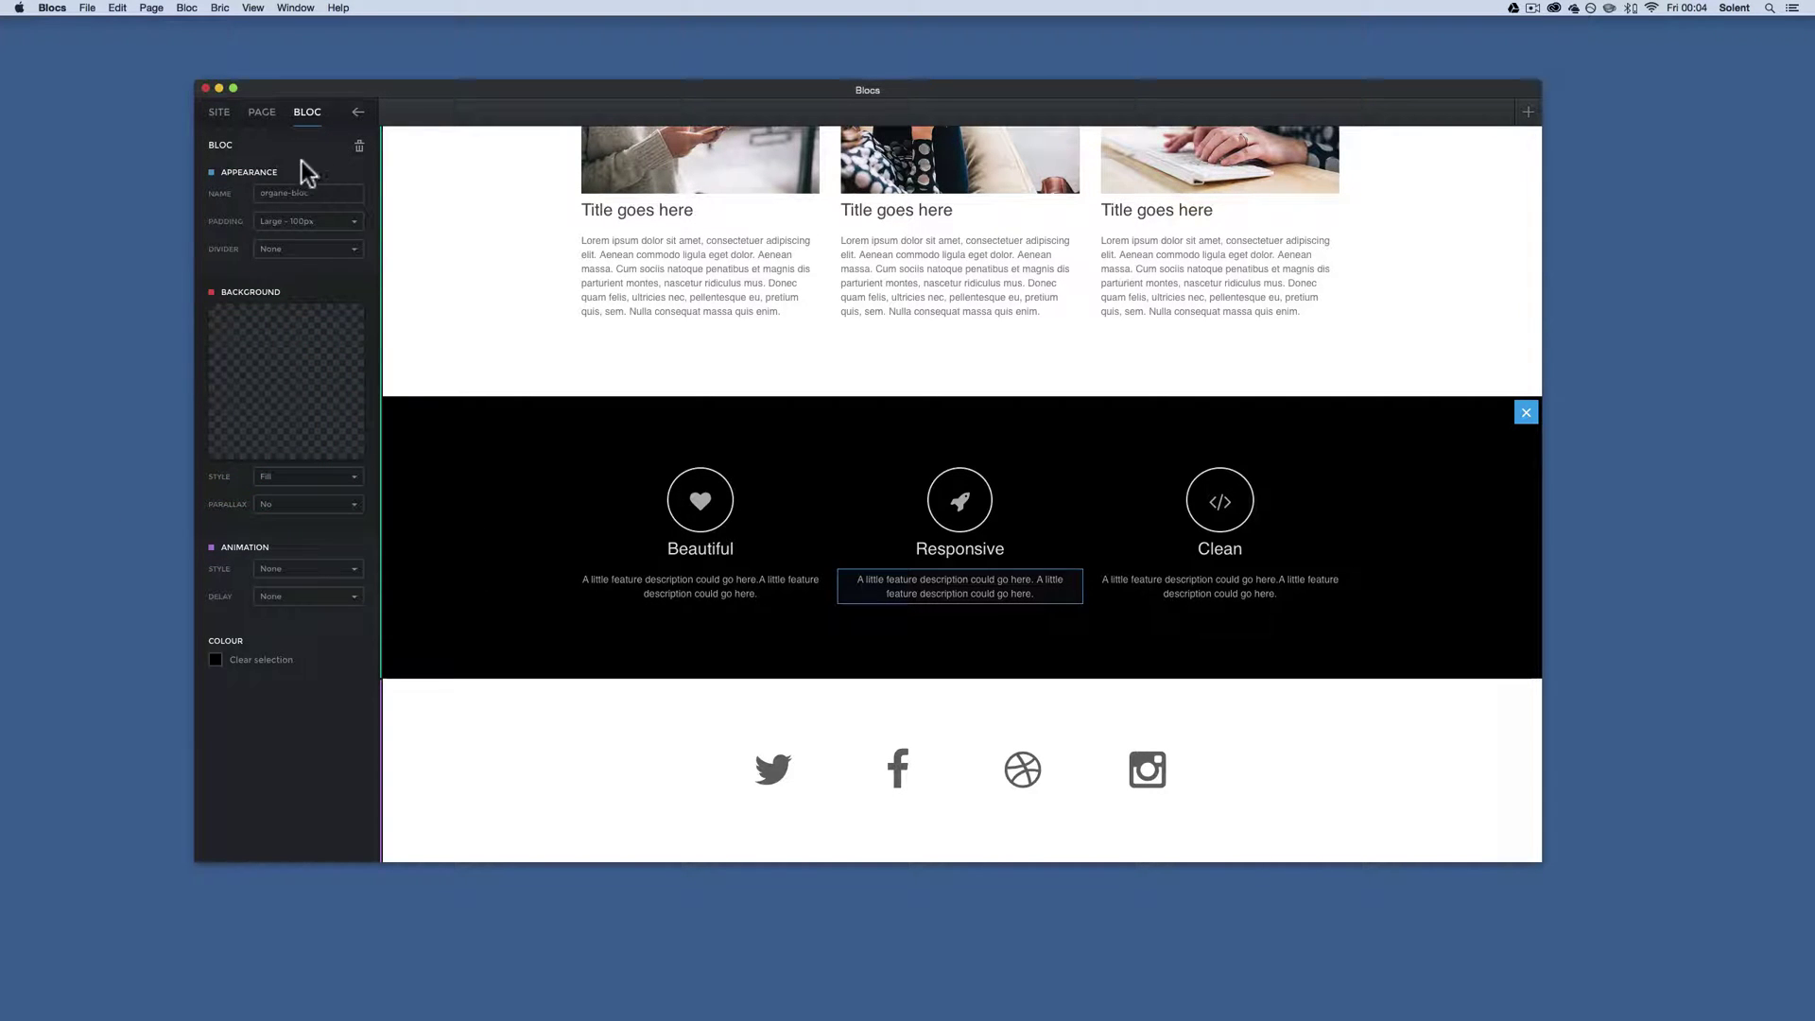
# Name the three-image-column bloc 'three-img-bloc', correcting the typo in the name
pyautogui.click(296, 189)
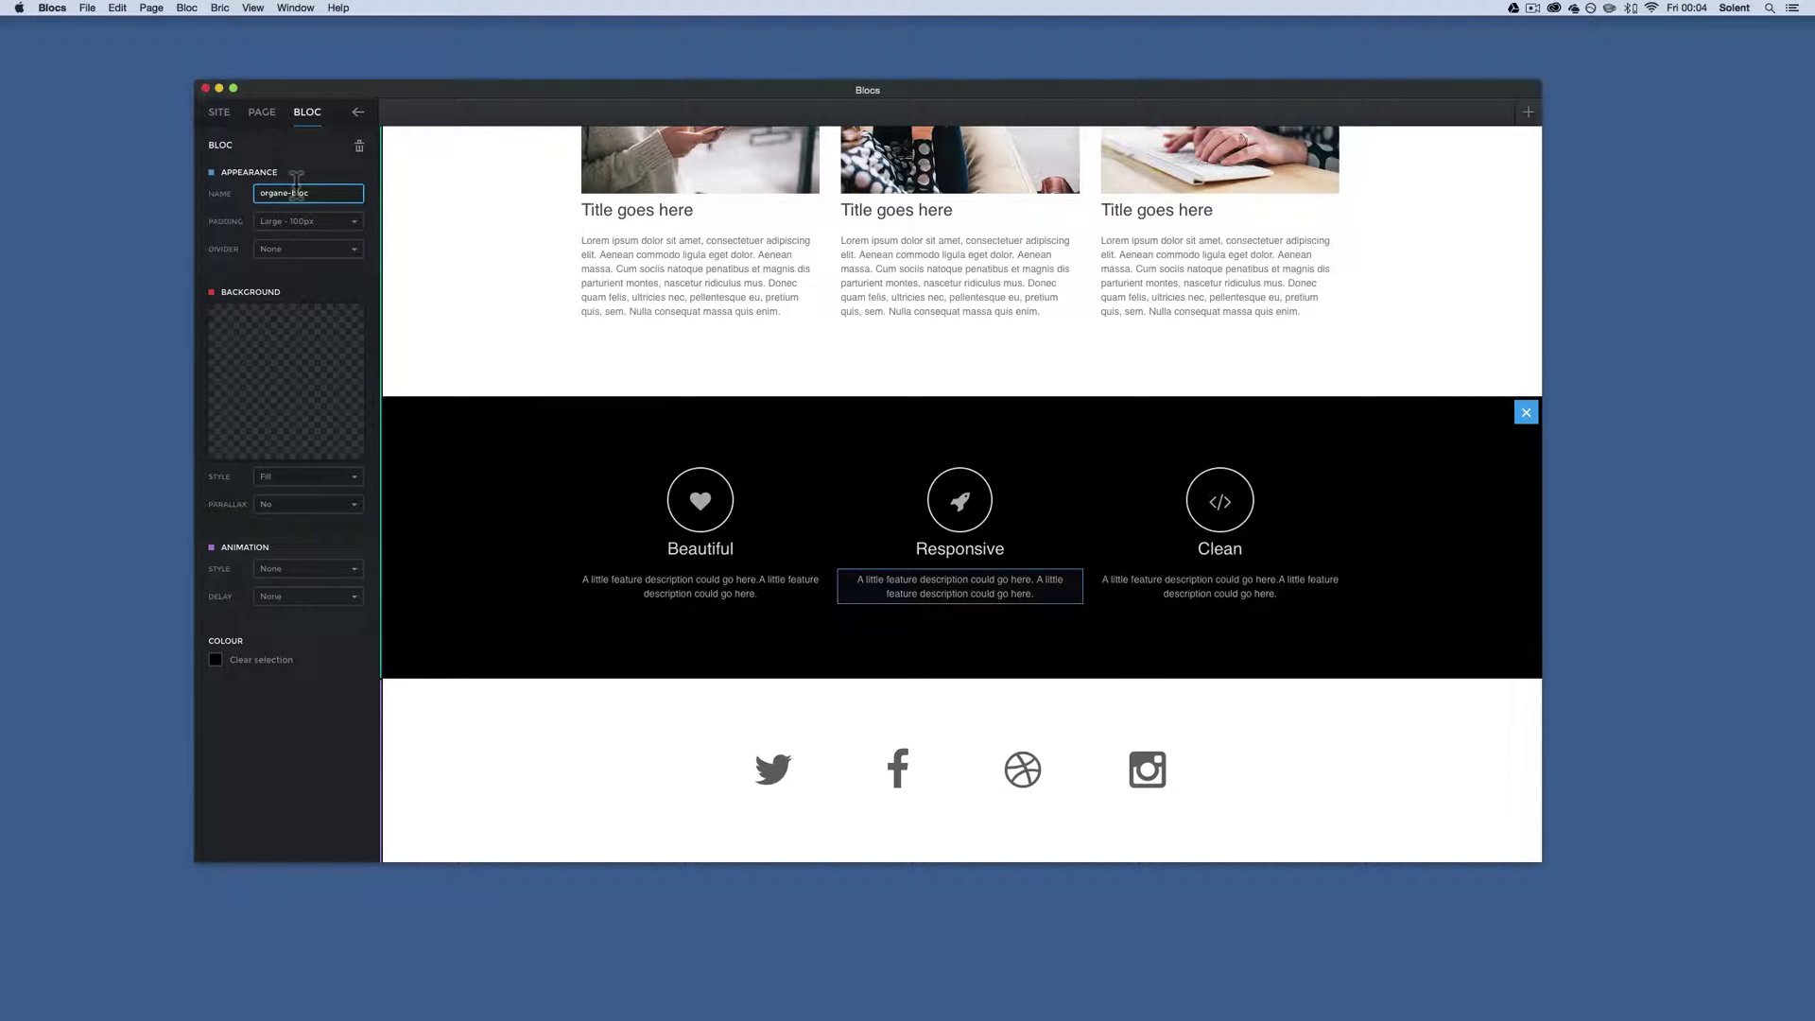
pyautogui.click(488, 302)
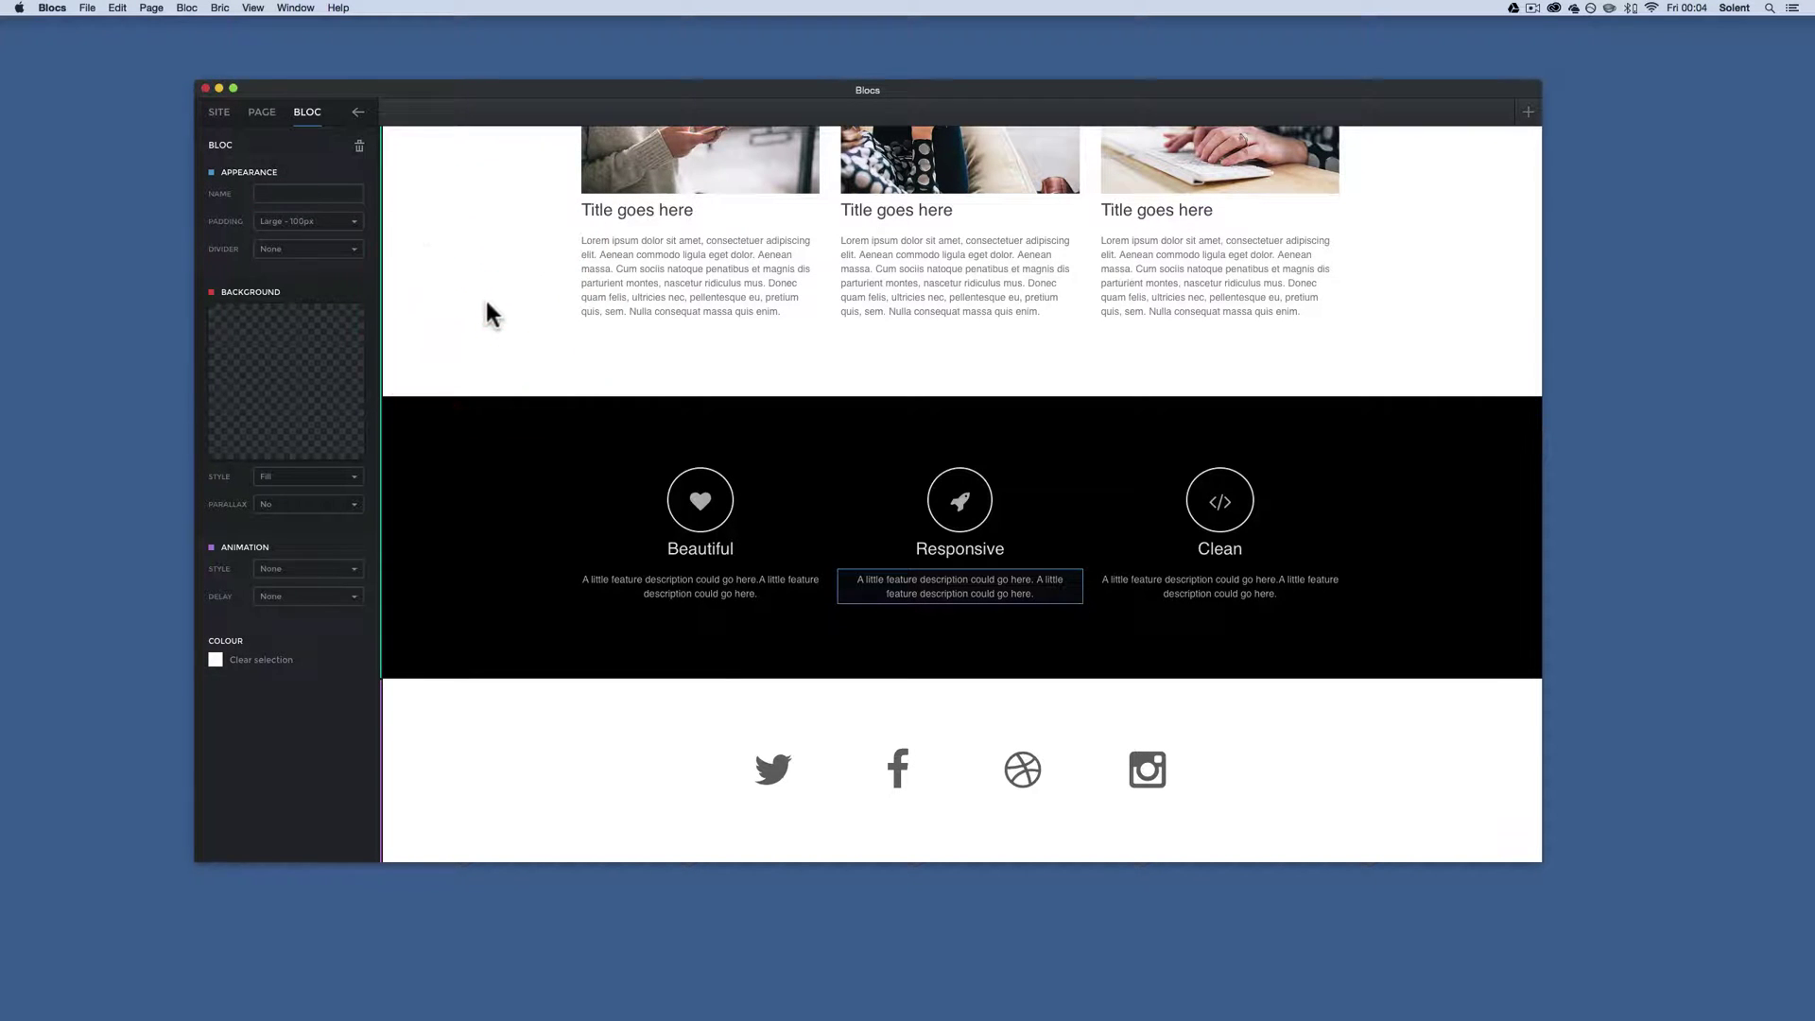
pyautogui.scroll(5, 486, 235)
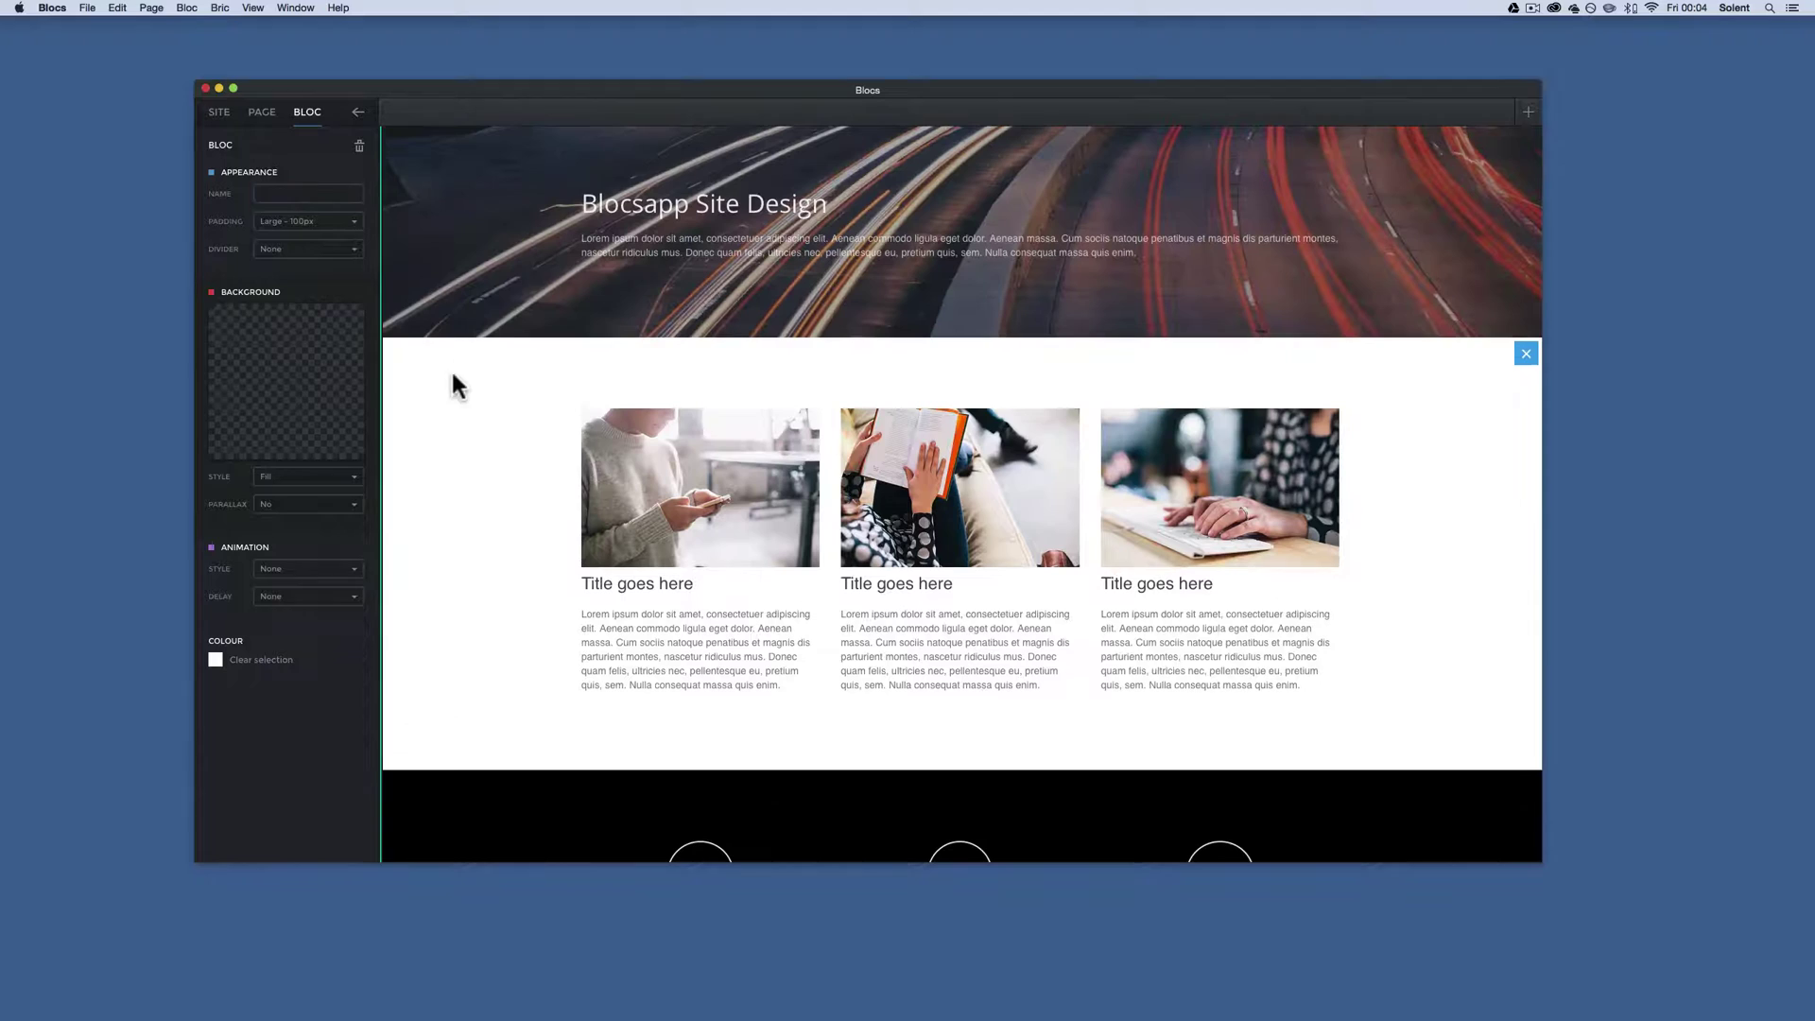
pyautogui.click(274, 194)
pyautogui.write('three-img-bloc')
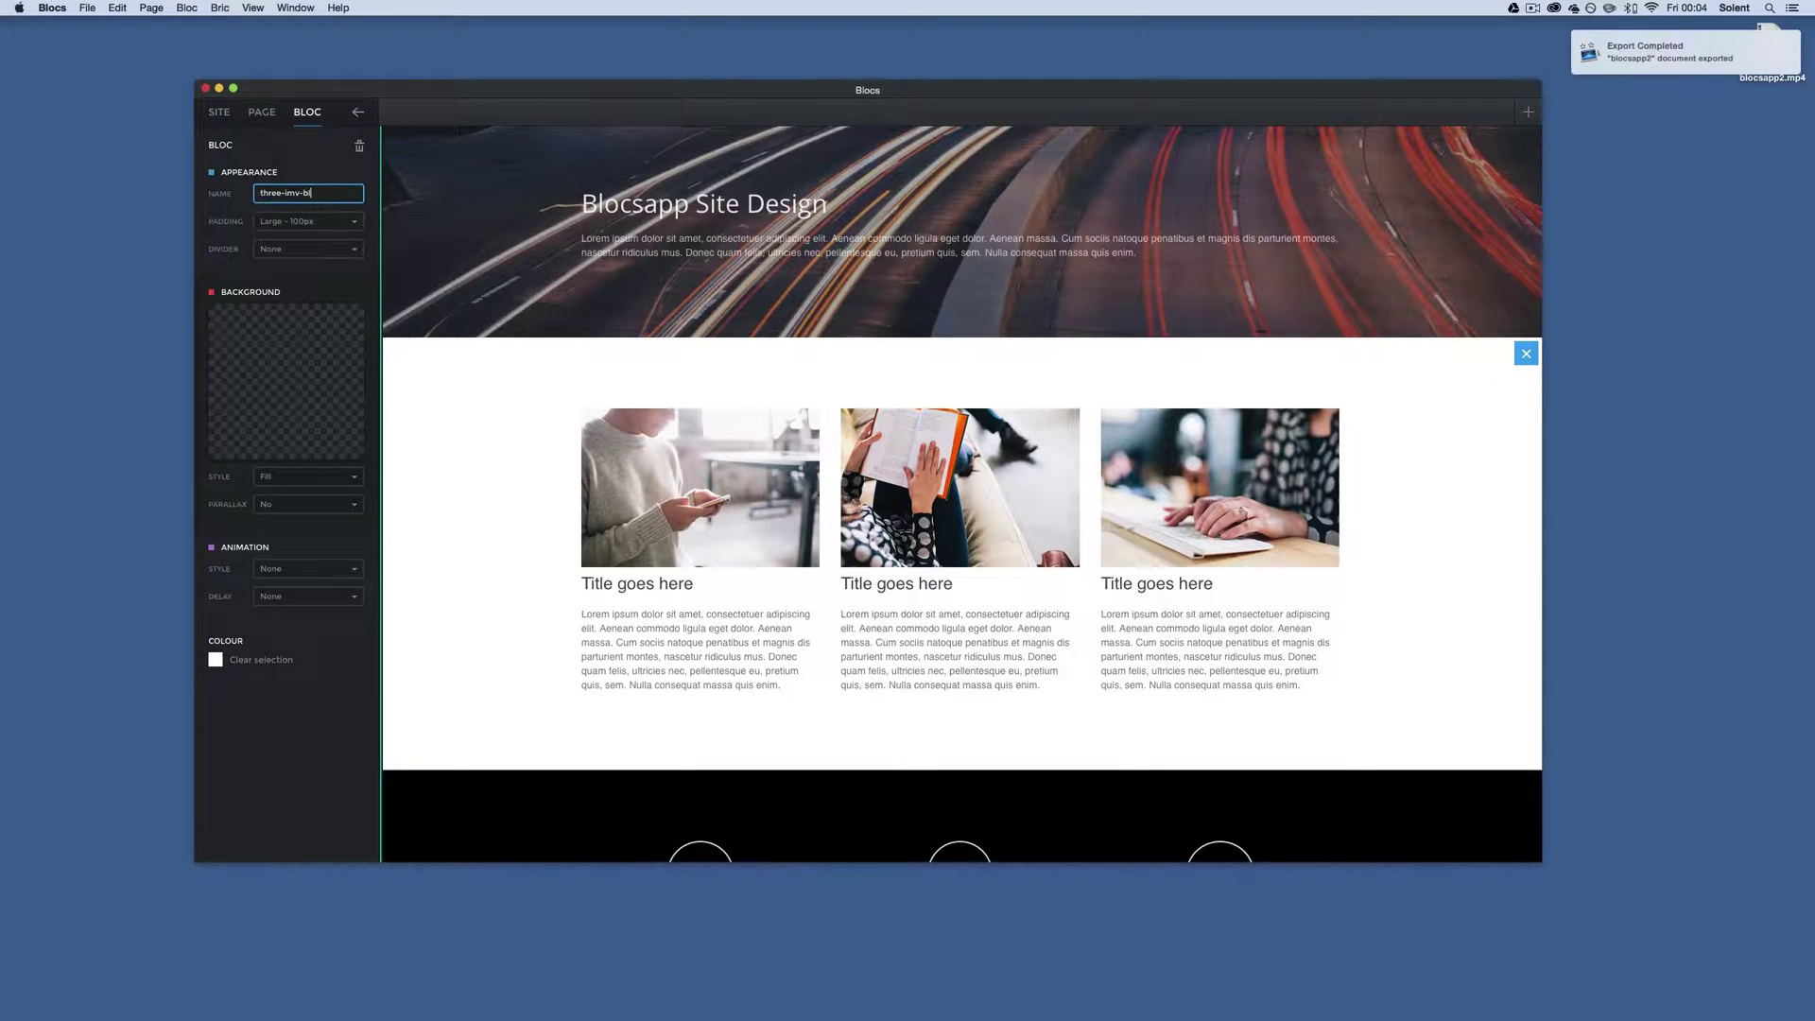
pyautogui.click(301, 195)
pyautogui.press('BackSpace')
pyautogui.click(506, 225)
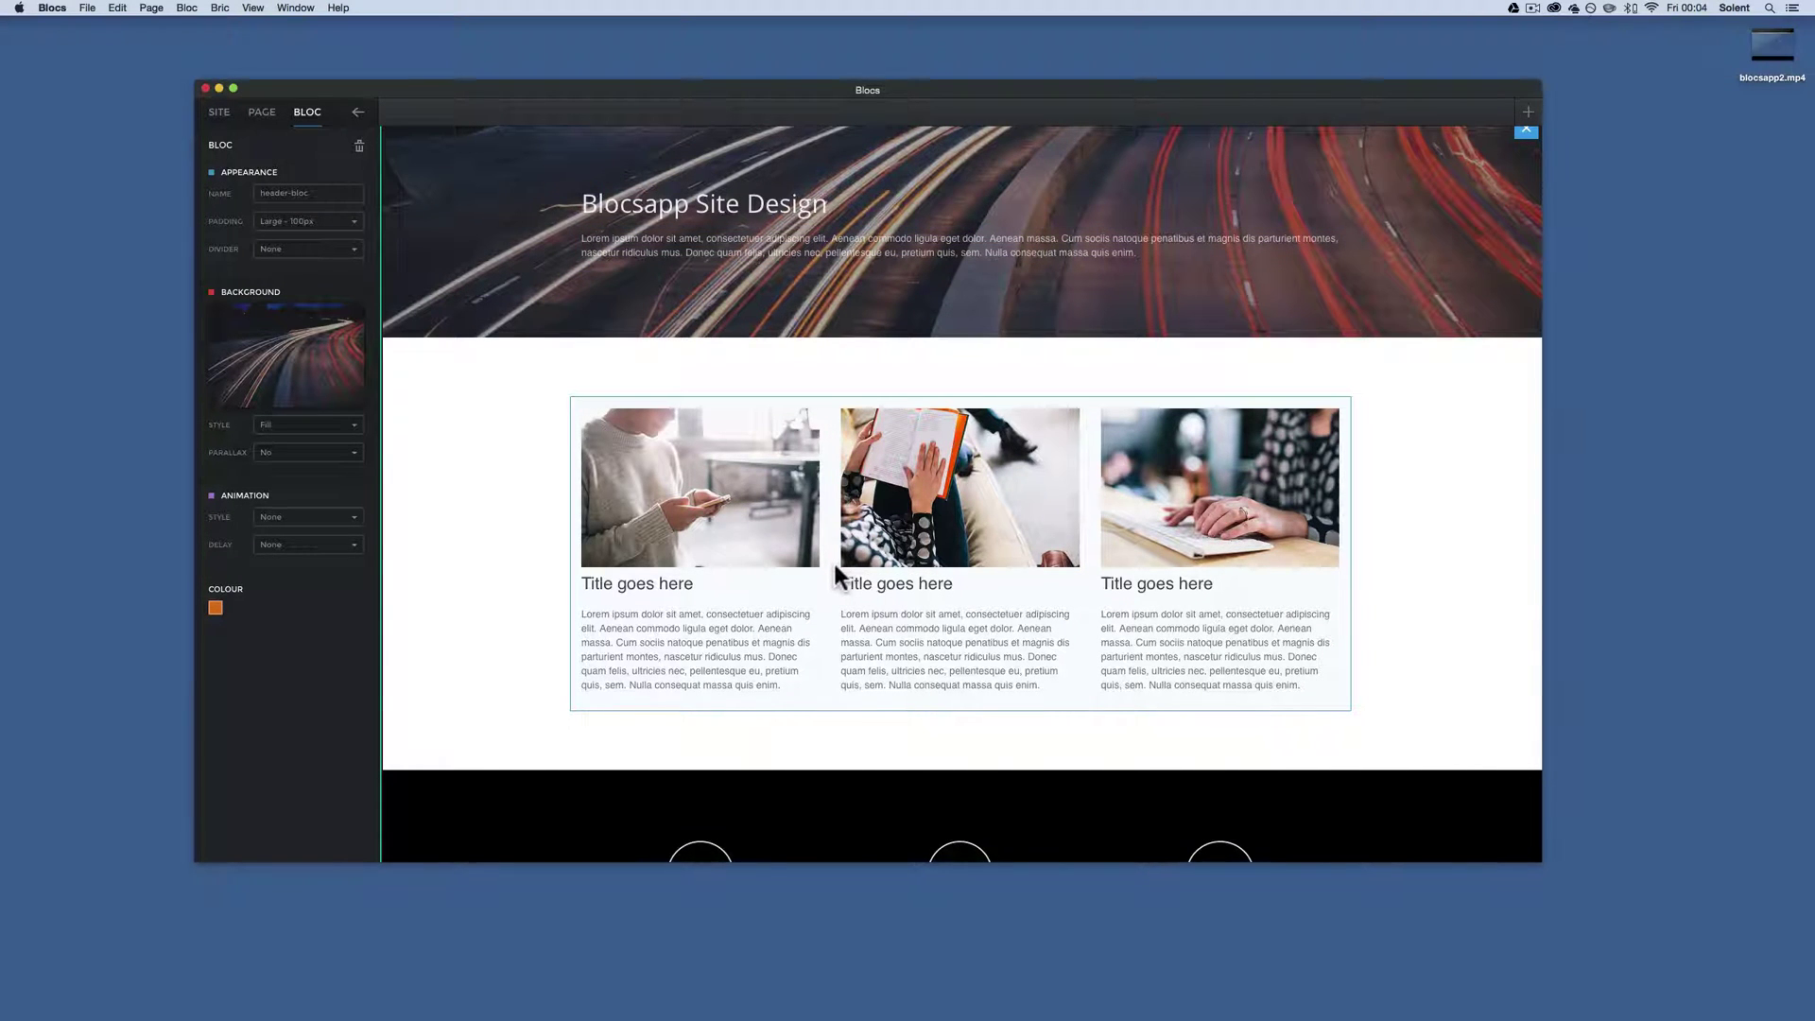
# Toggle View Mode to preview the page, narrow the window to check the reflow, then toggle back
pyautogui.scroll(2, 832, 565)
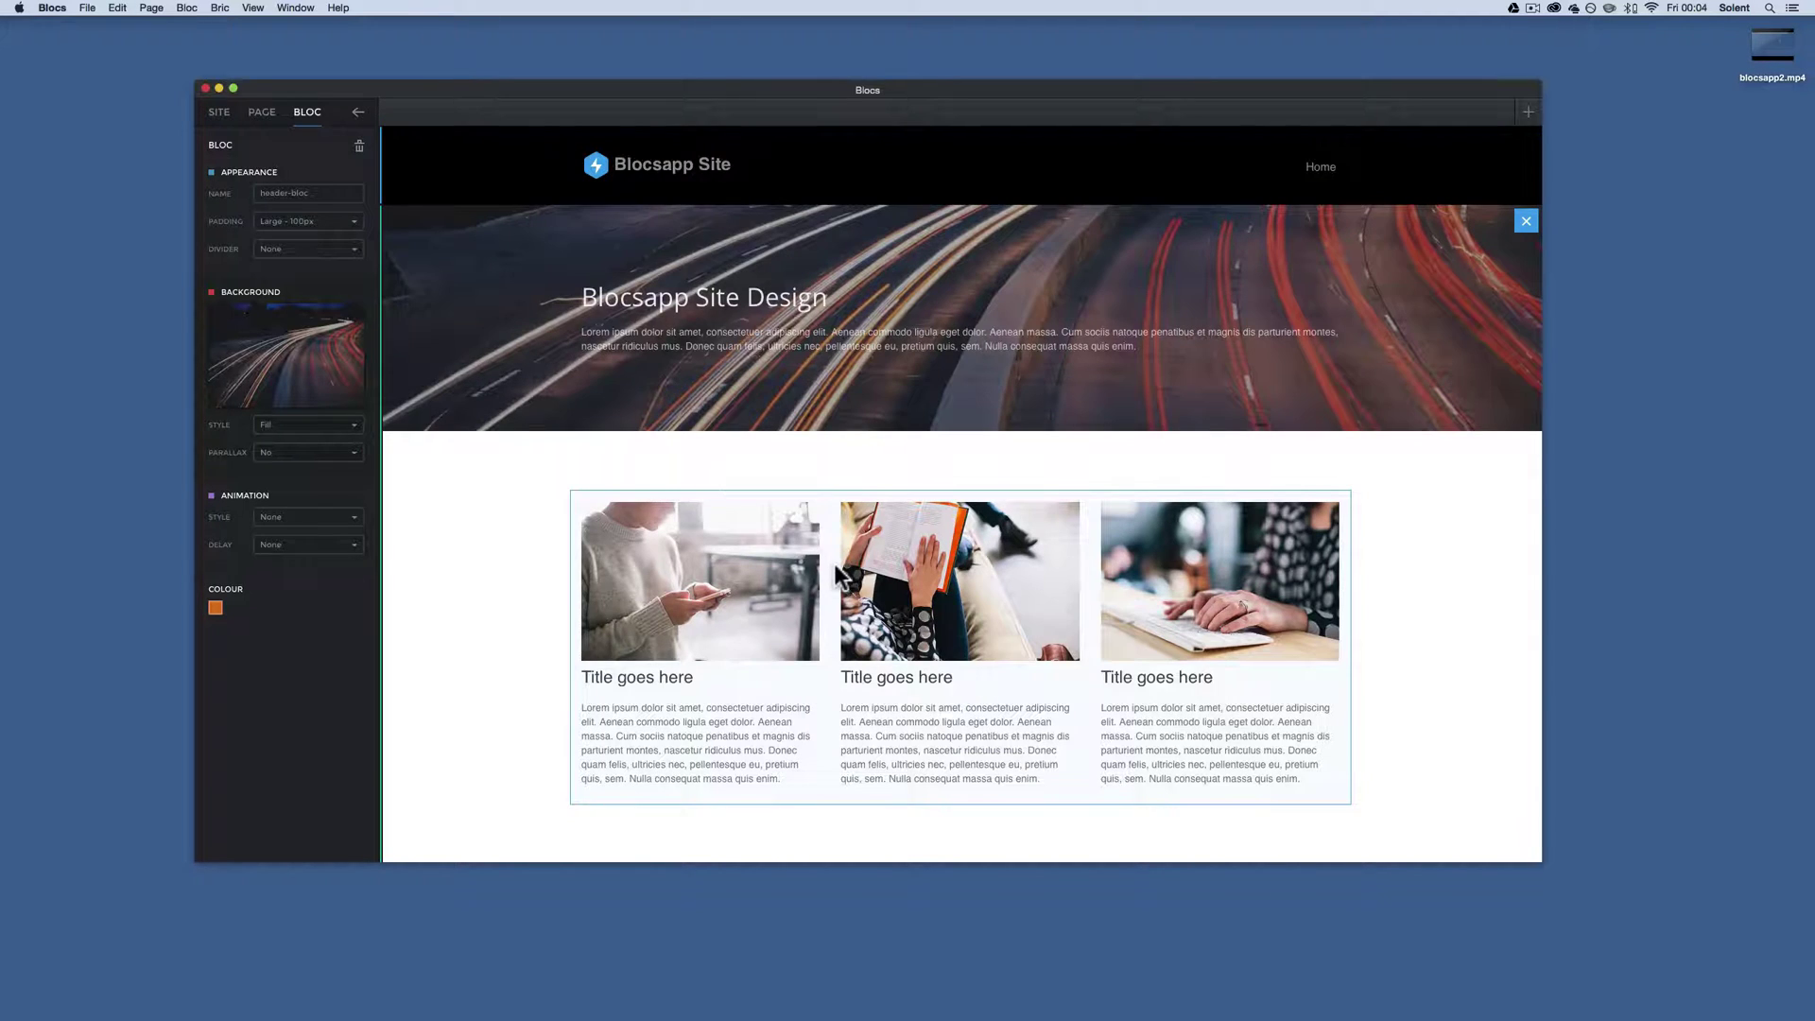
pyautogui.scroll(-3, 836, 568)
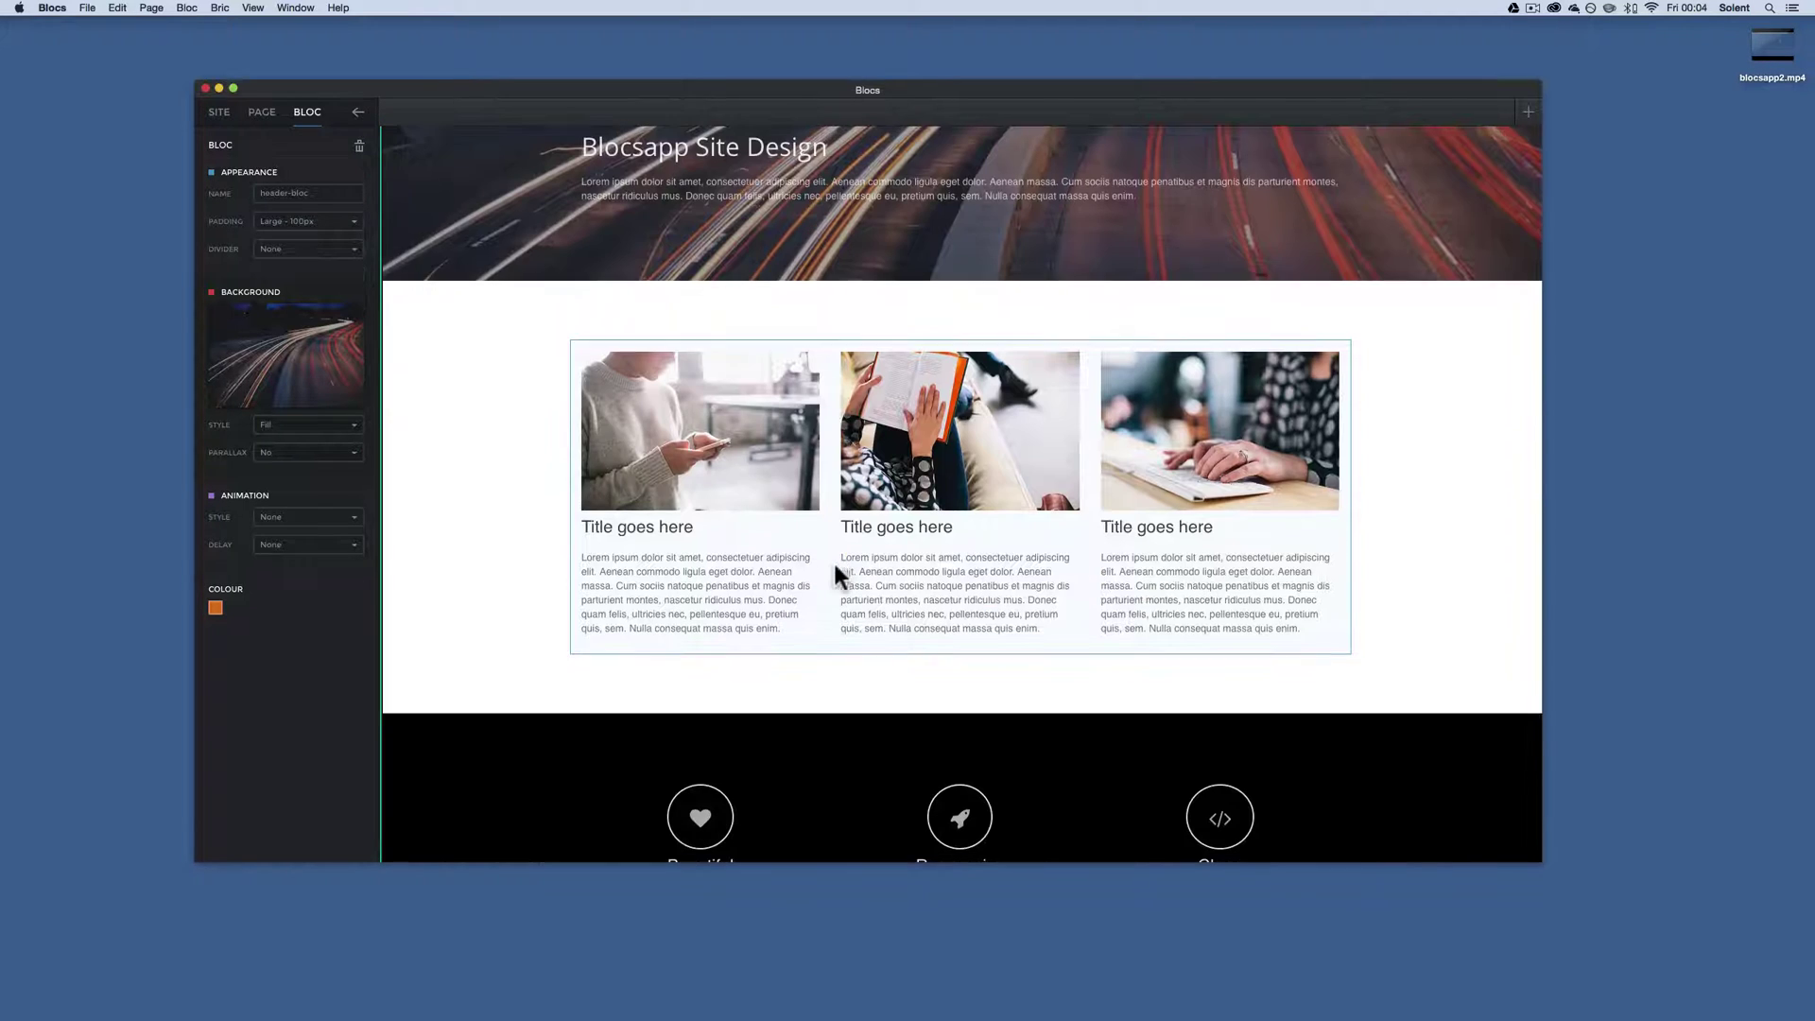
pyautogui.click(253, 9)
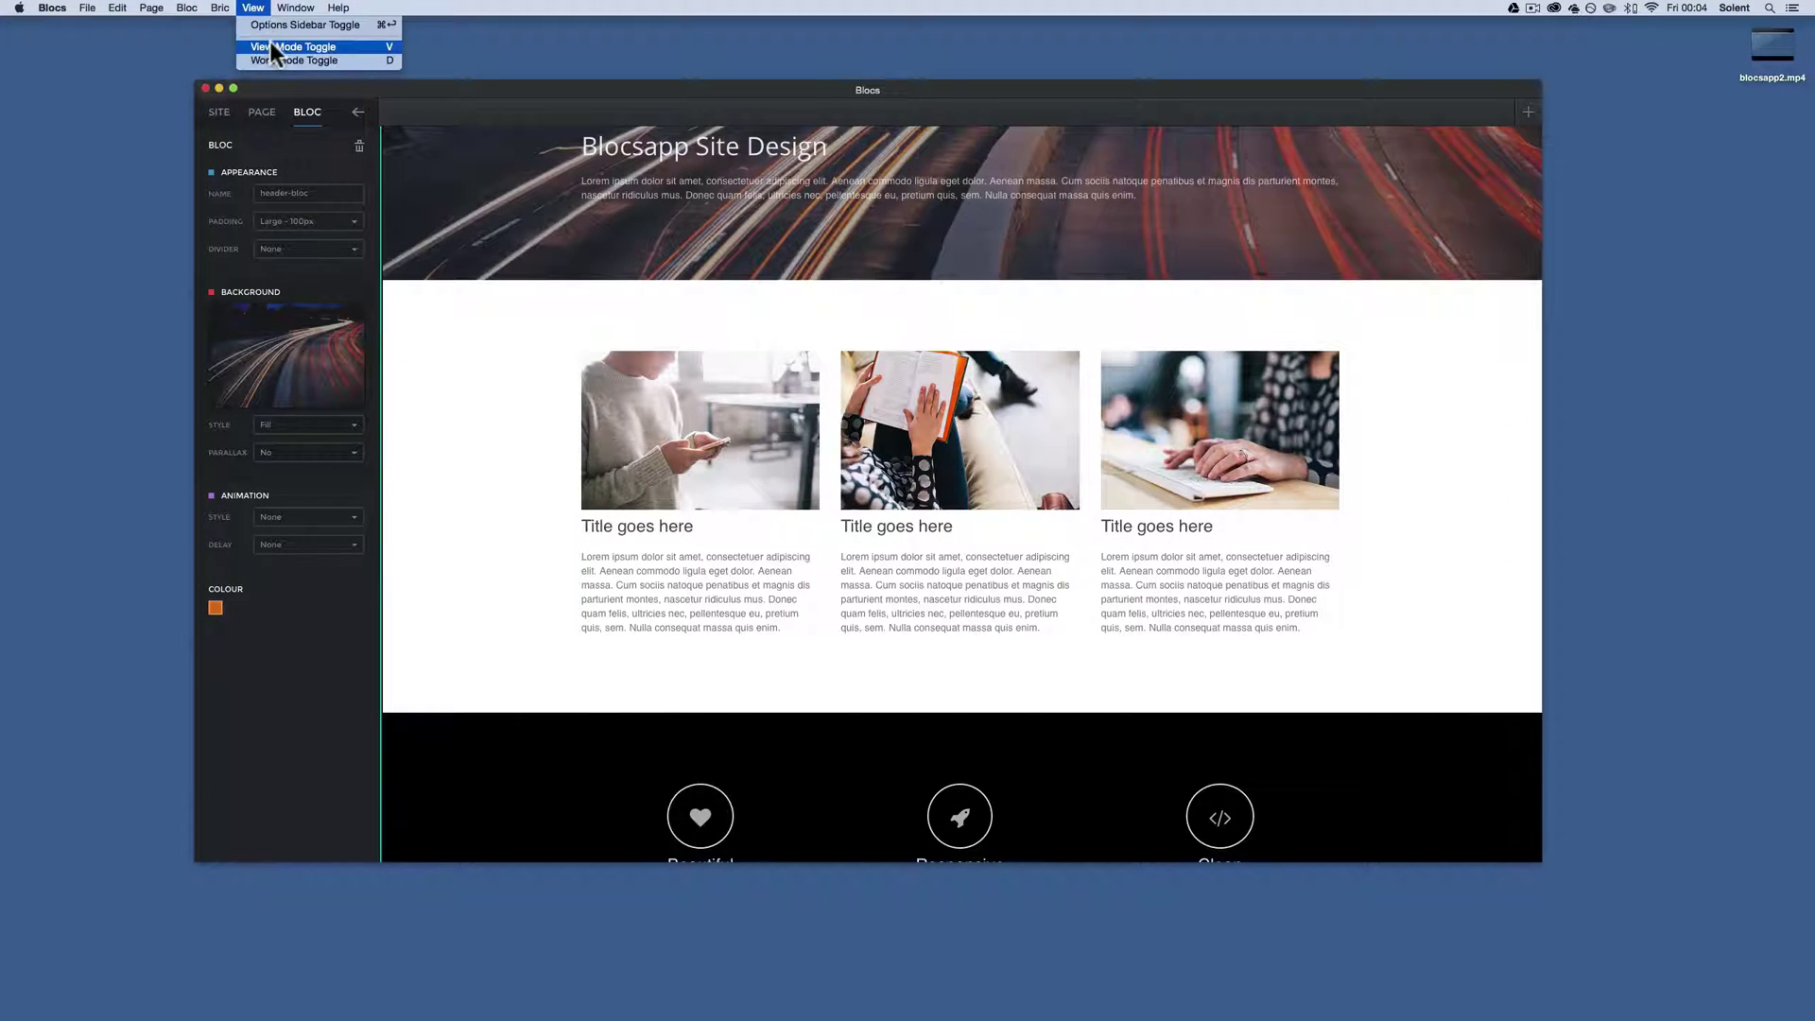
pyautogui.click(270, 43)
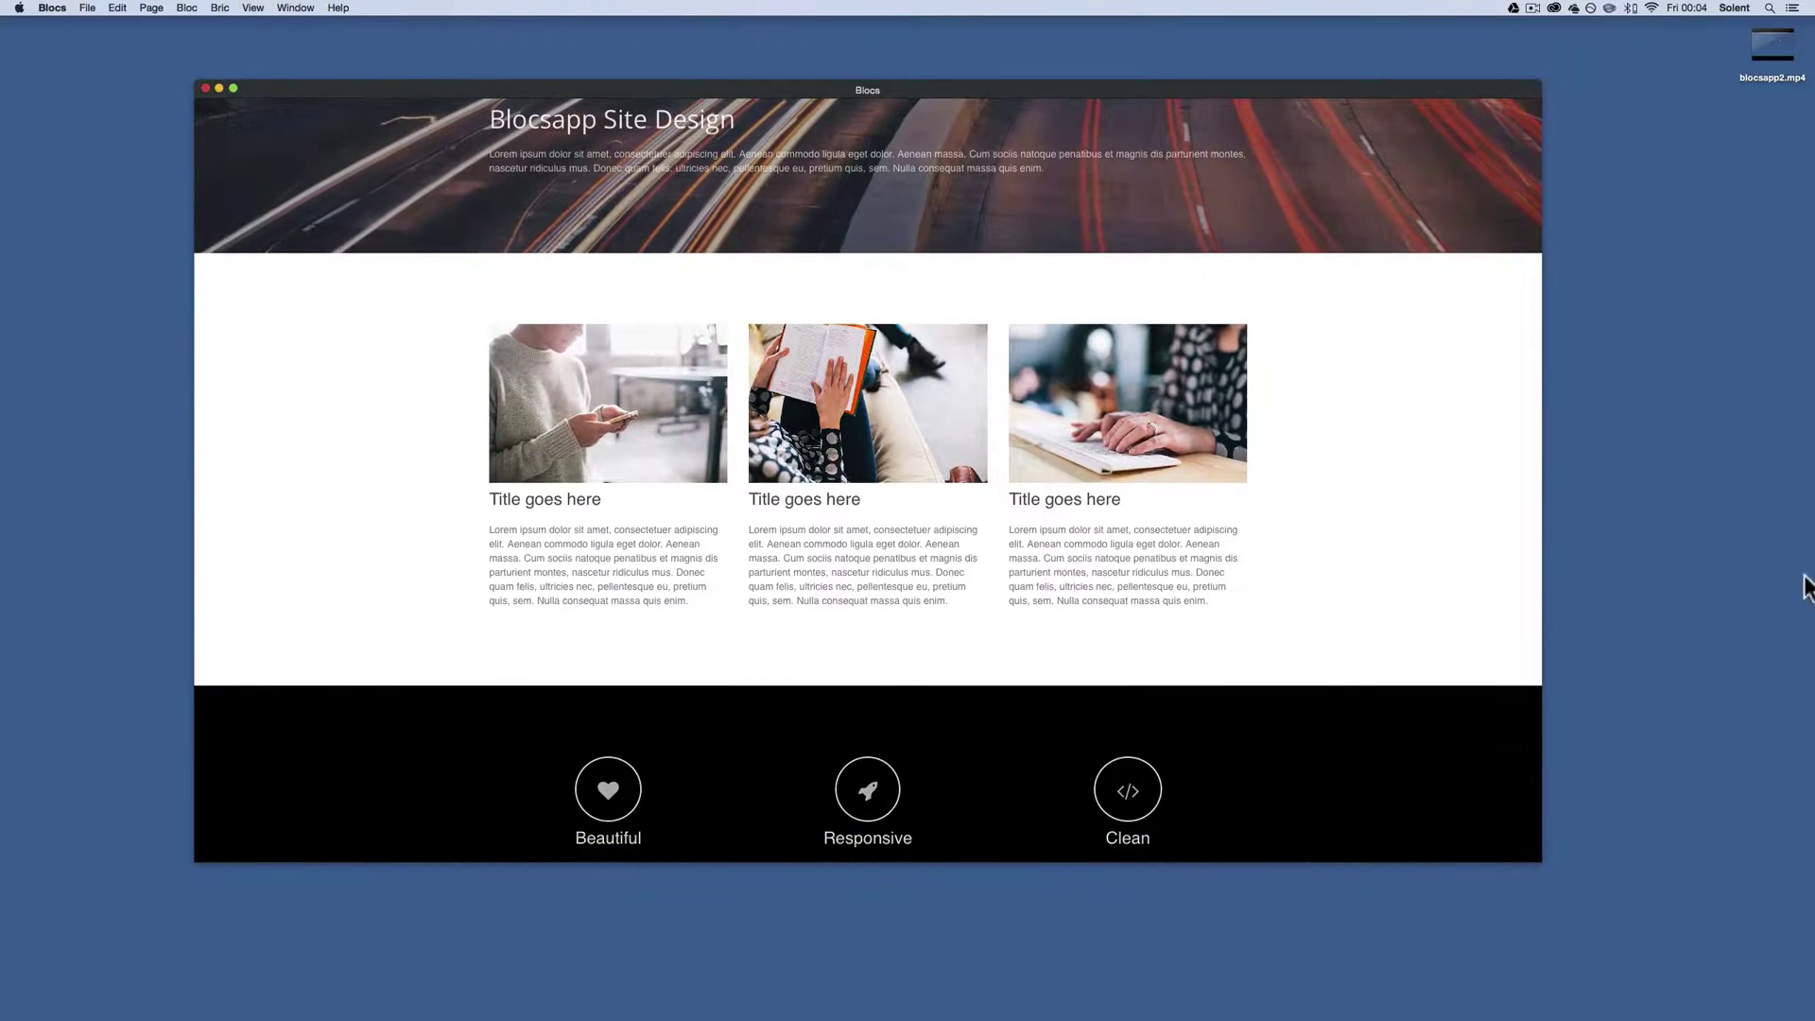
pyautogui.moveTo(1546, 543); pyautogui.dragTo(1309, 475)
pyautogui.scroll(3, 900, 399)
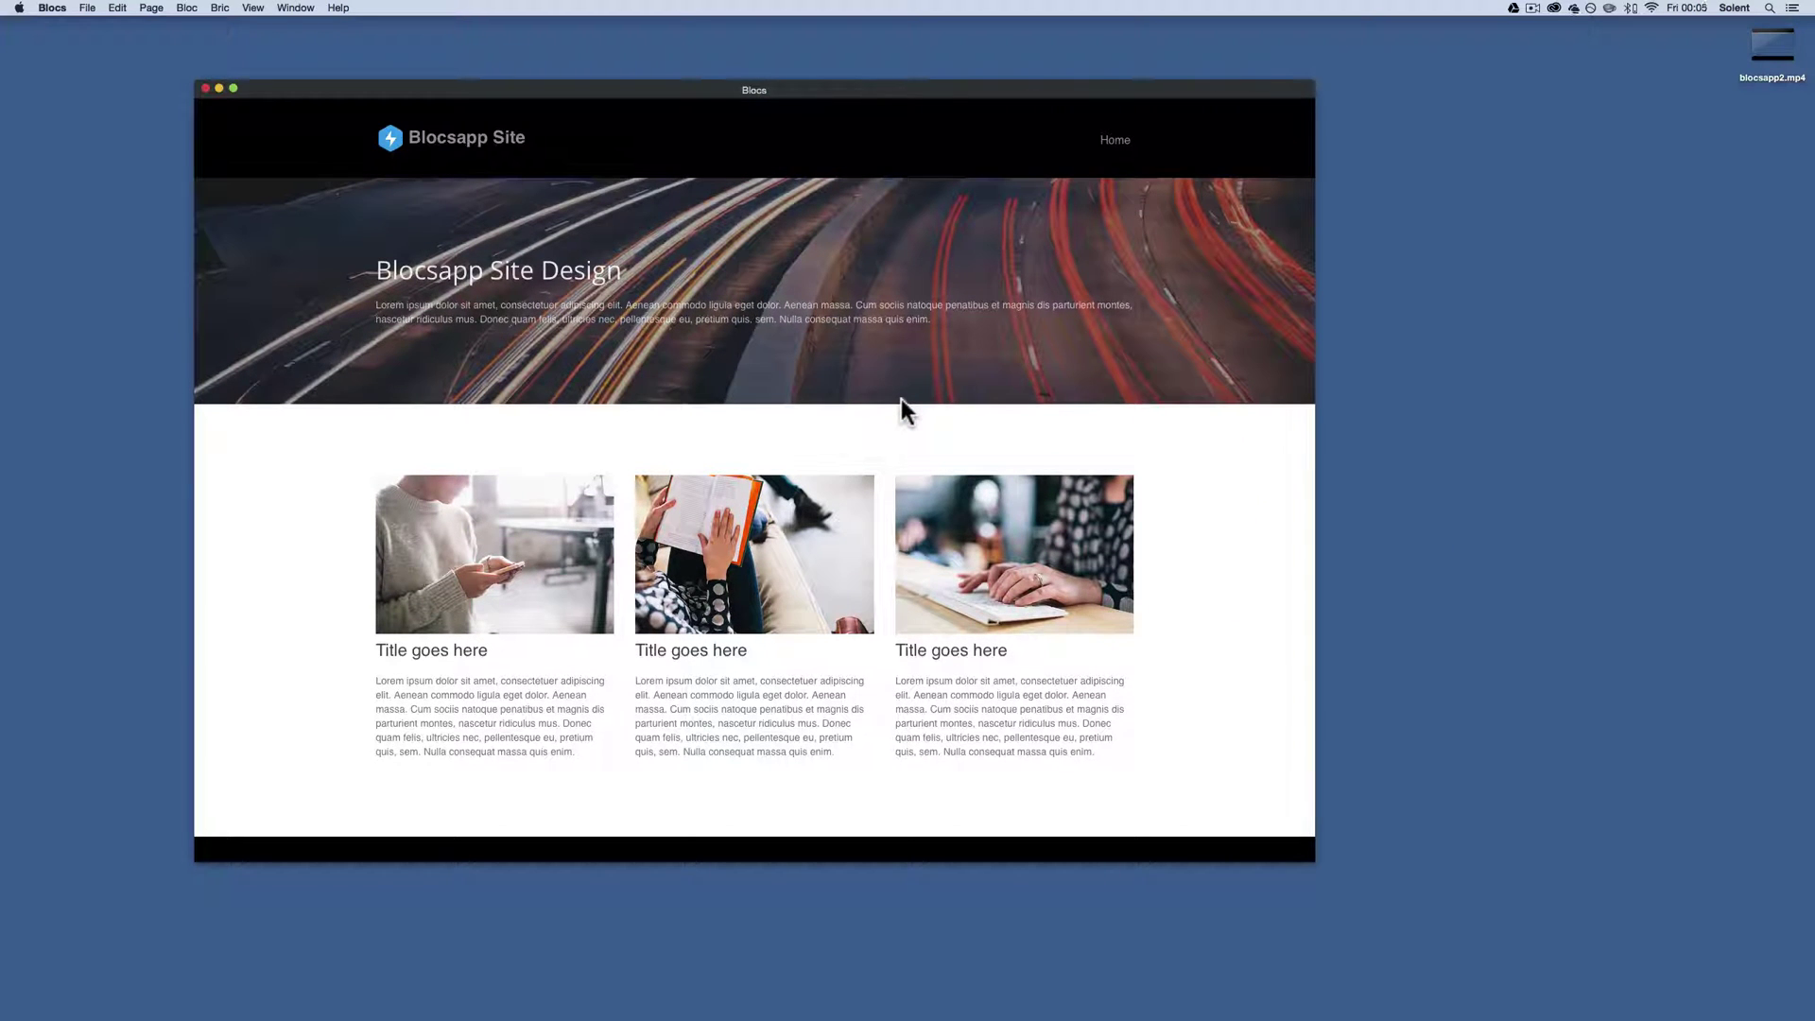
pyautogui.scroll(-5, 900, 399)
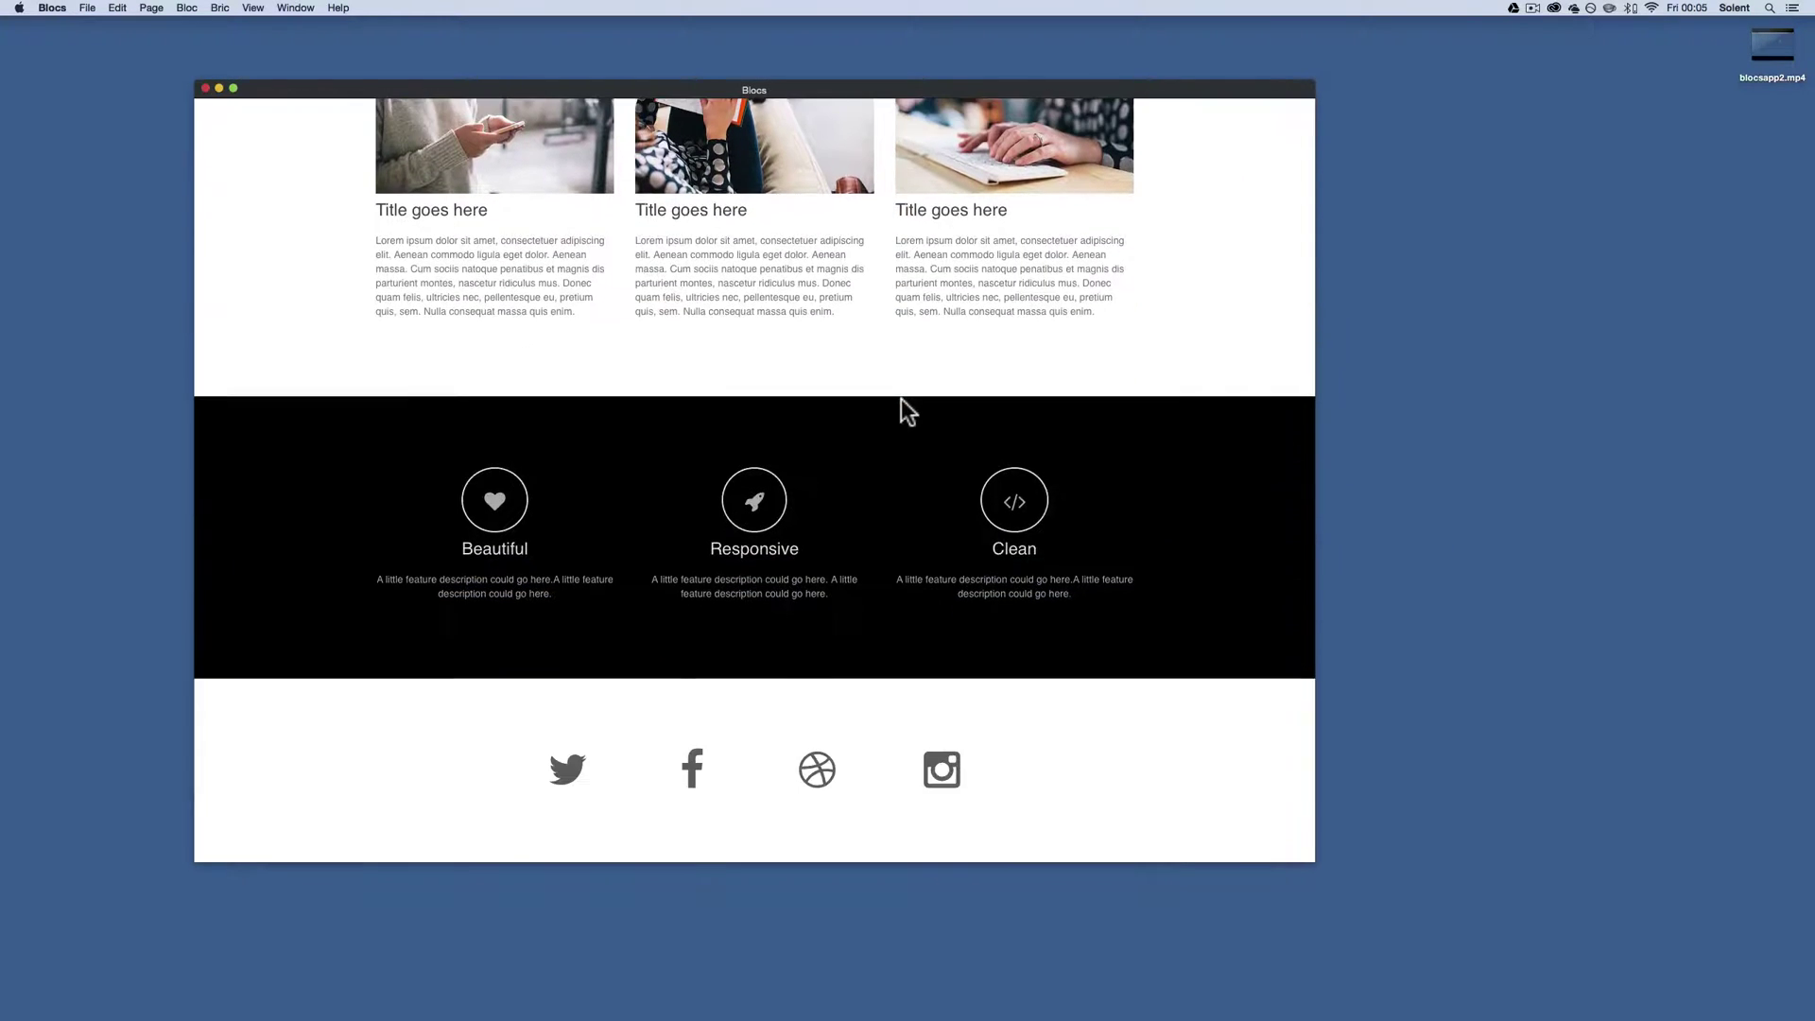
pyautogui.scroll(5, 900, 399)
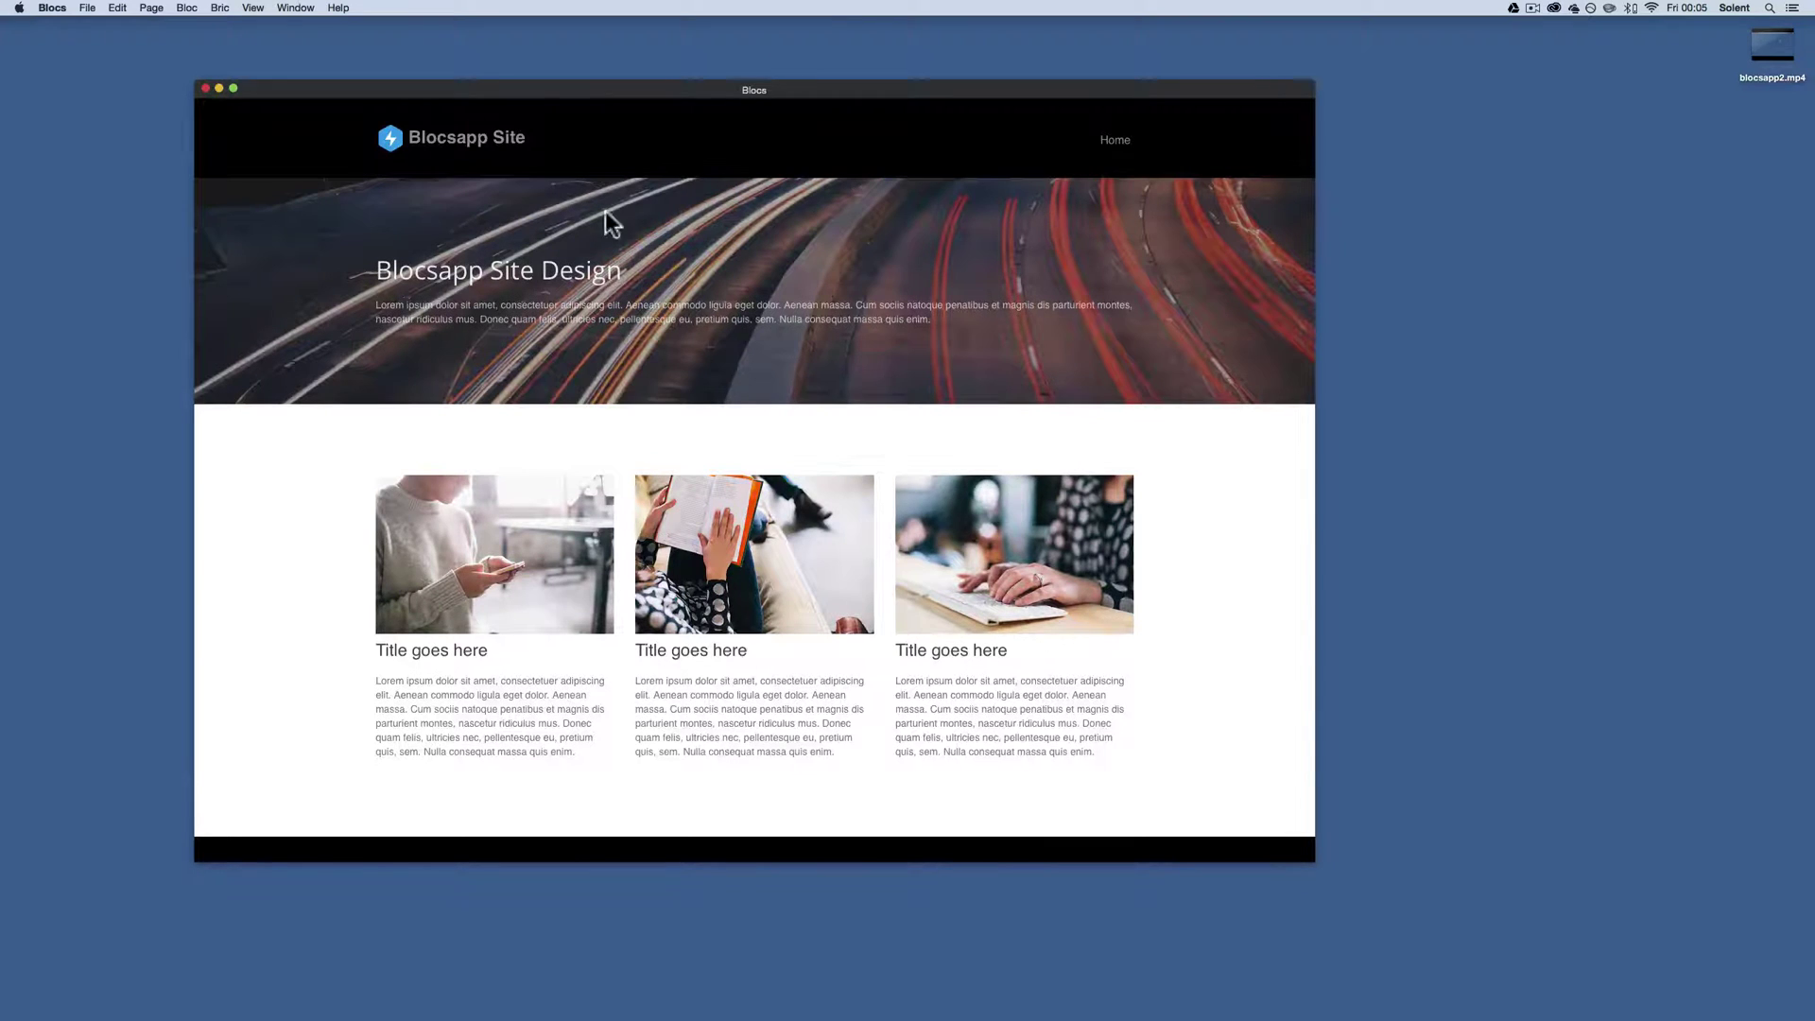
pyautogui.click(252, 7)
pyautogui.click(265, 46)
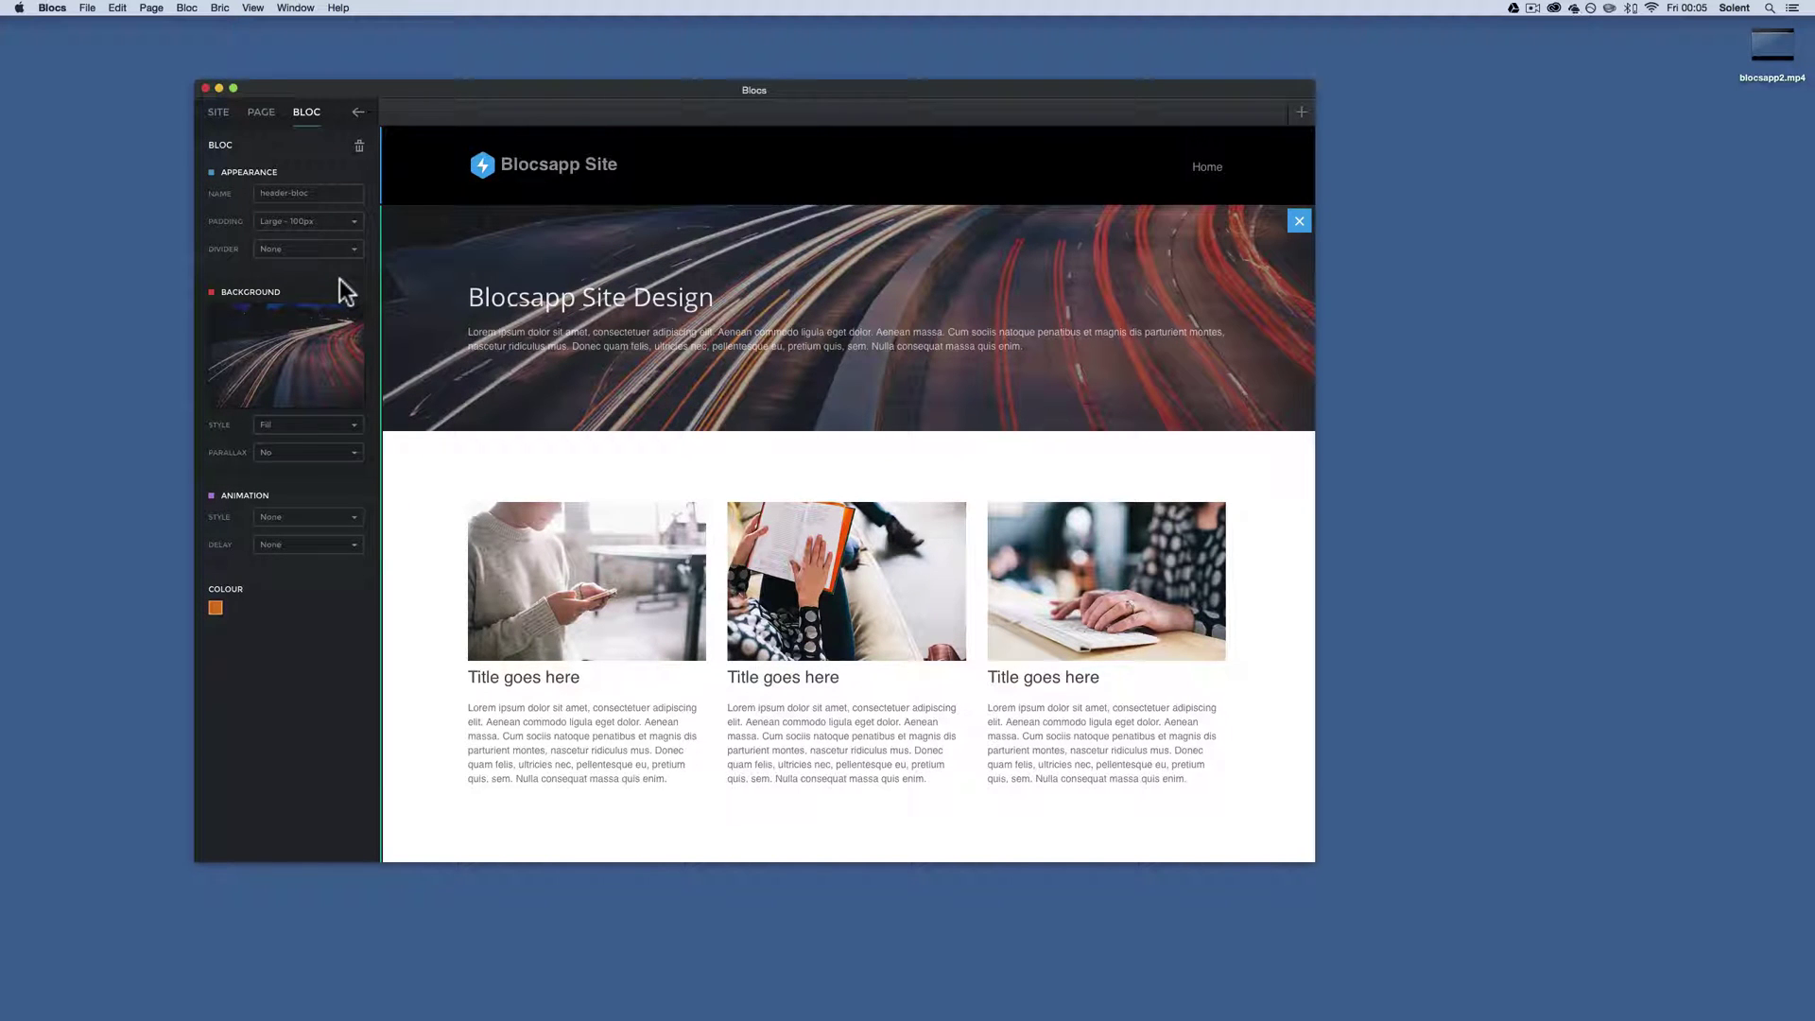
# Export the project's site code as 'My Site' into the blocssite folder
pyautogui.click(87, 7)
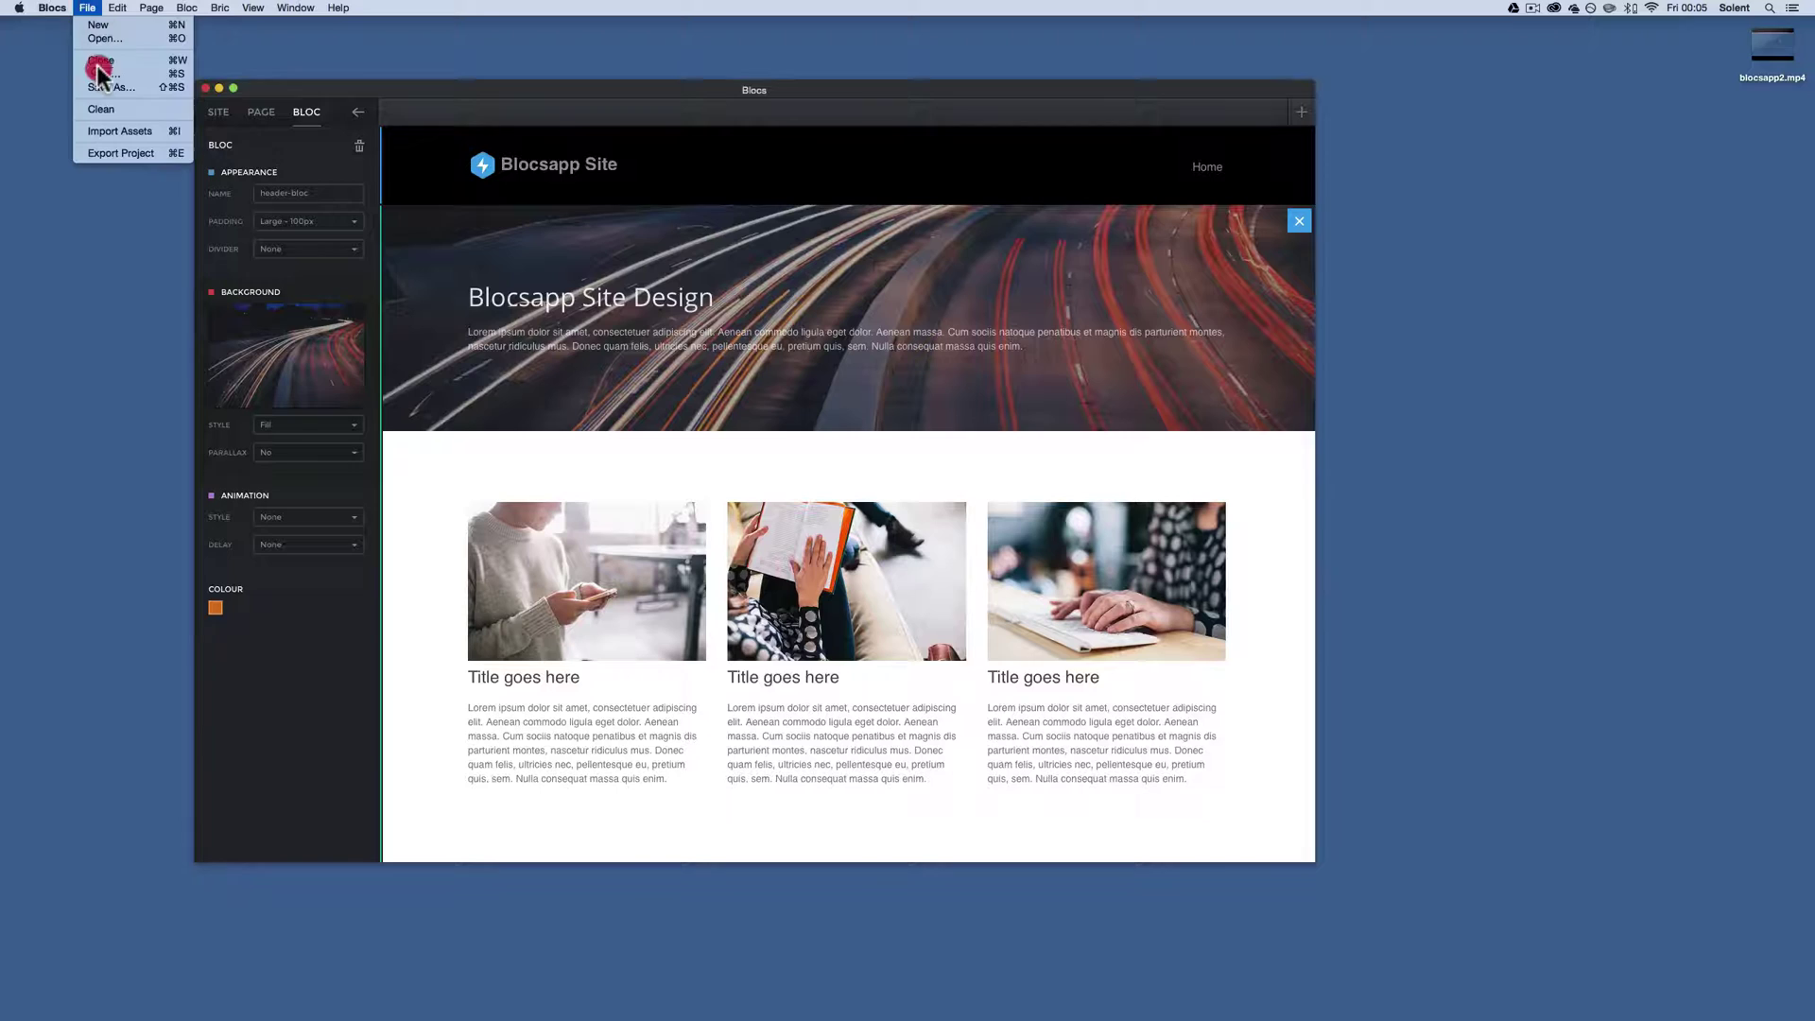
pyautogui.click(100, 75)
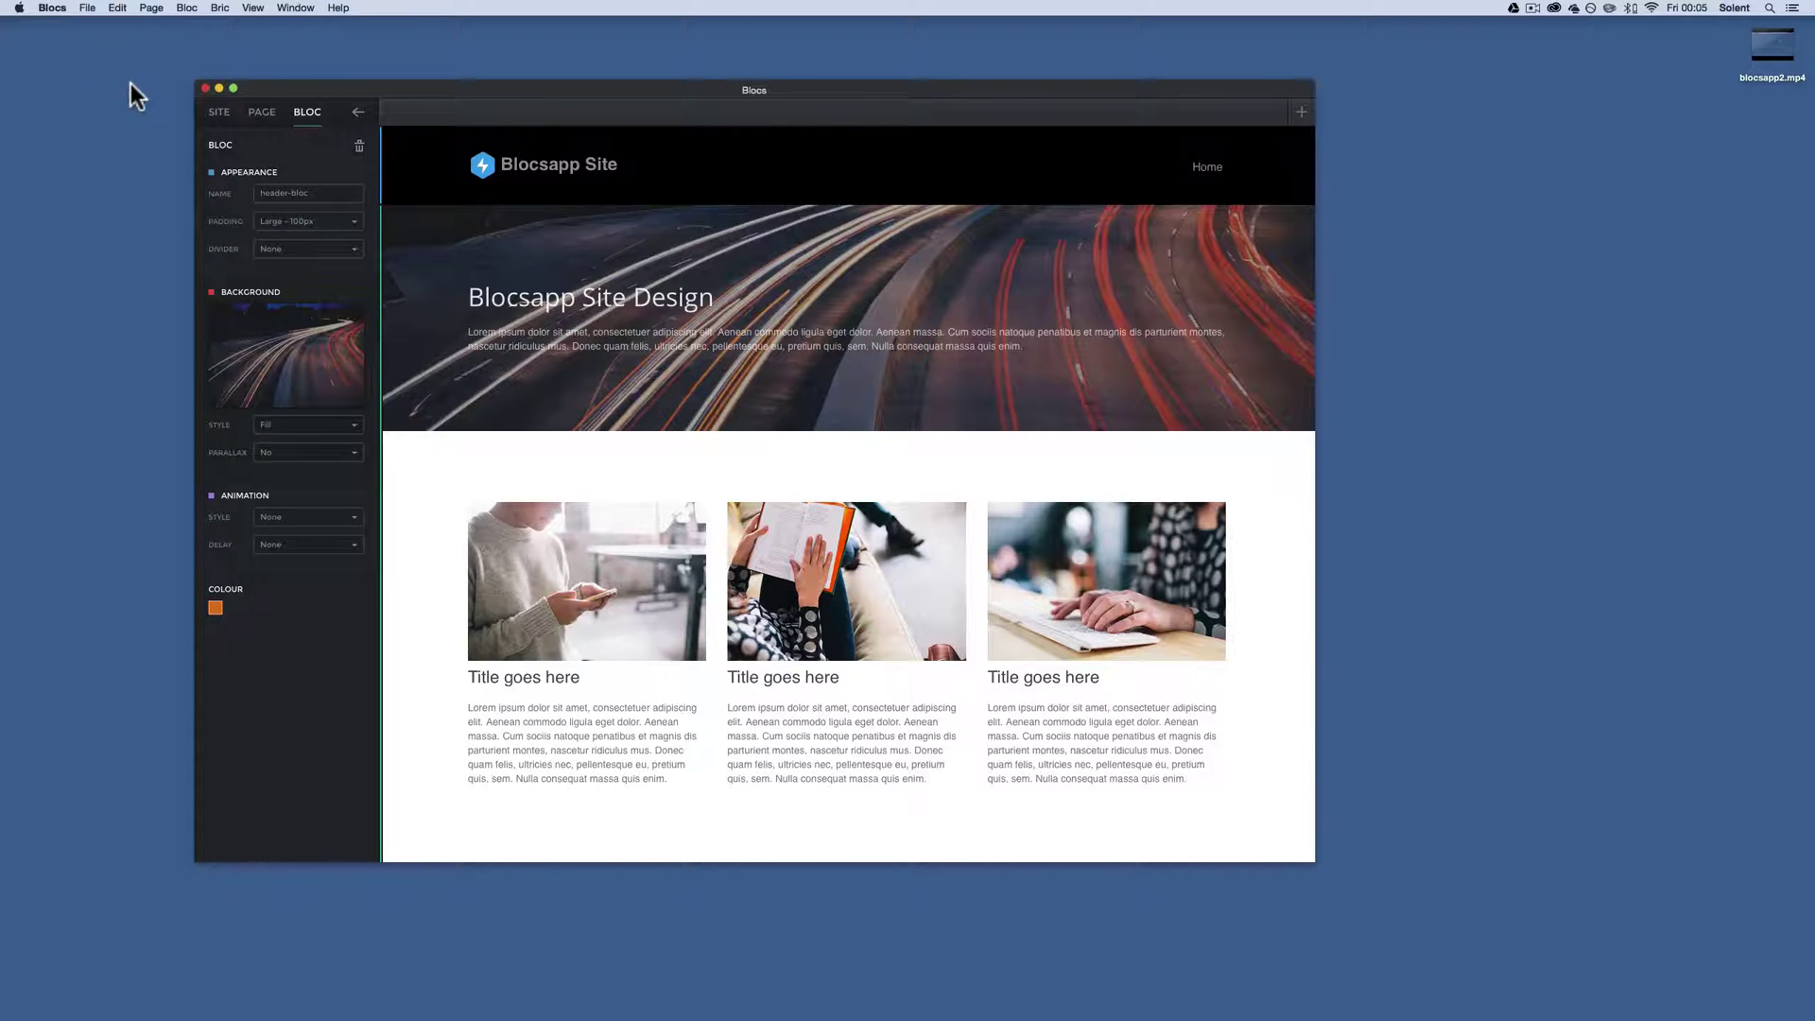
pyautogui.click(87, 8)
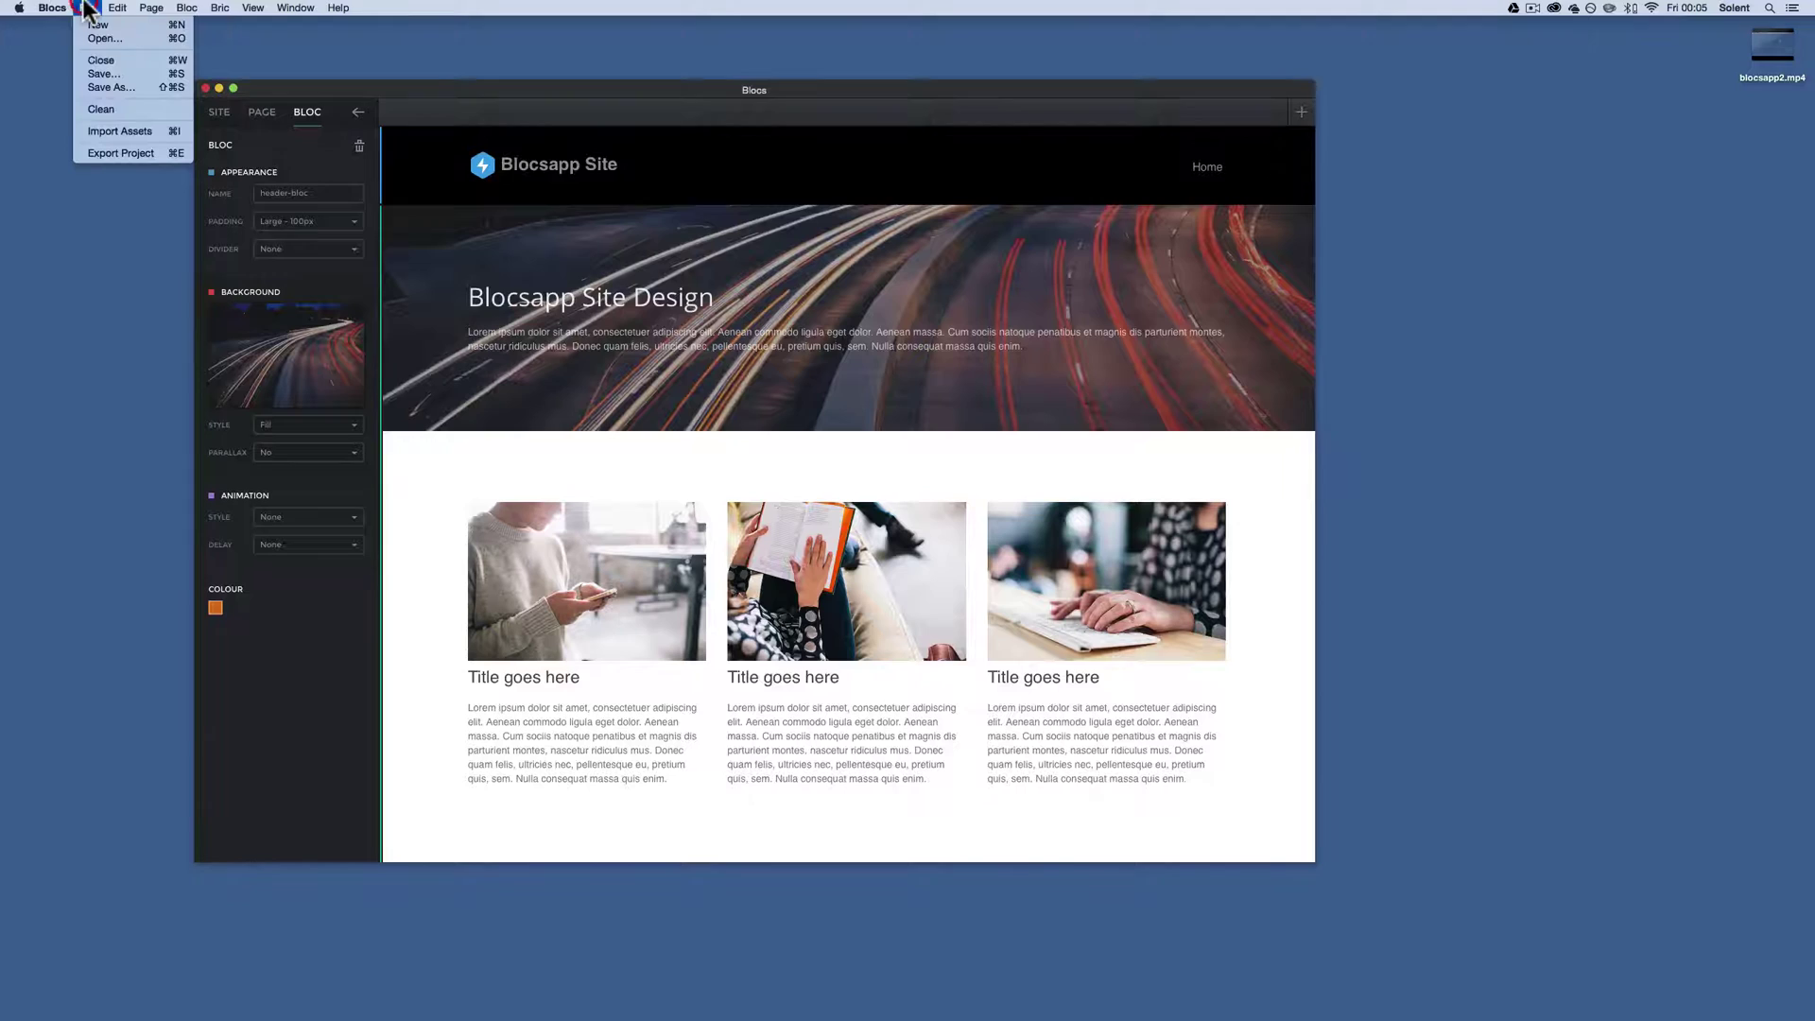
pyautogui.click(148, 154)
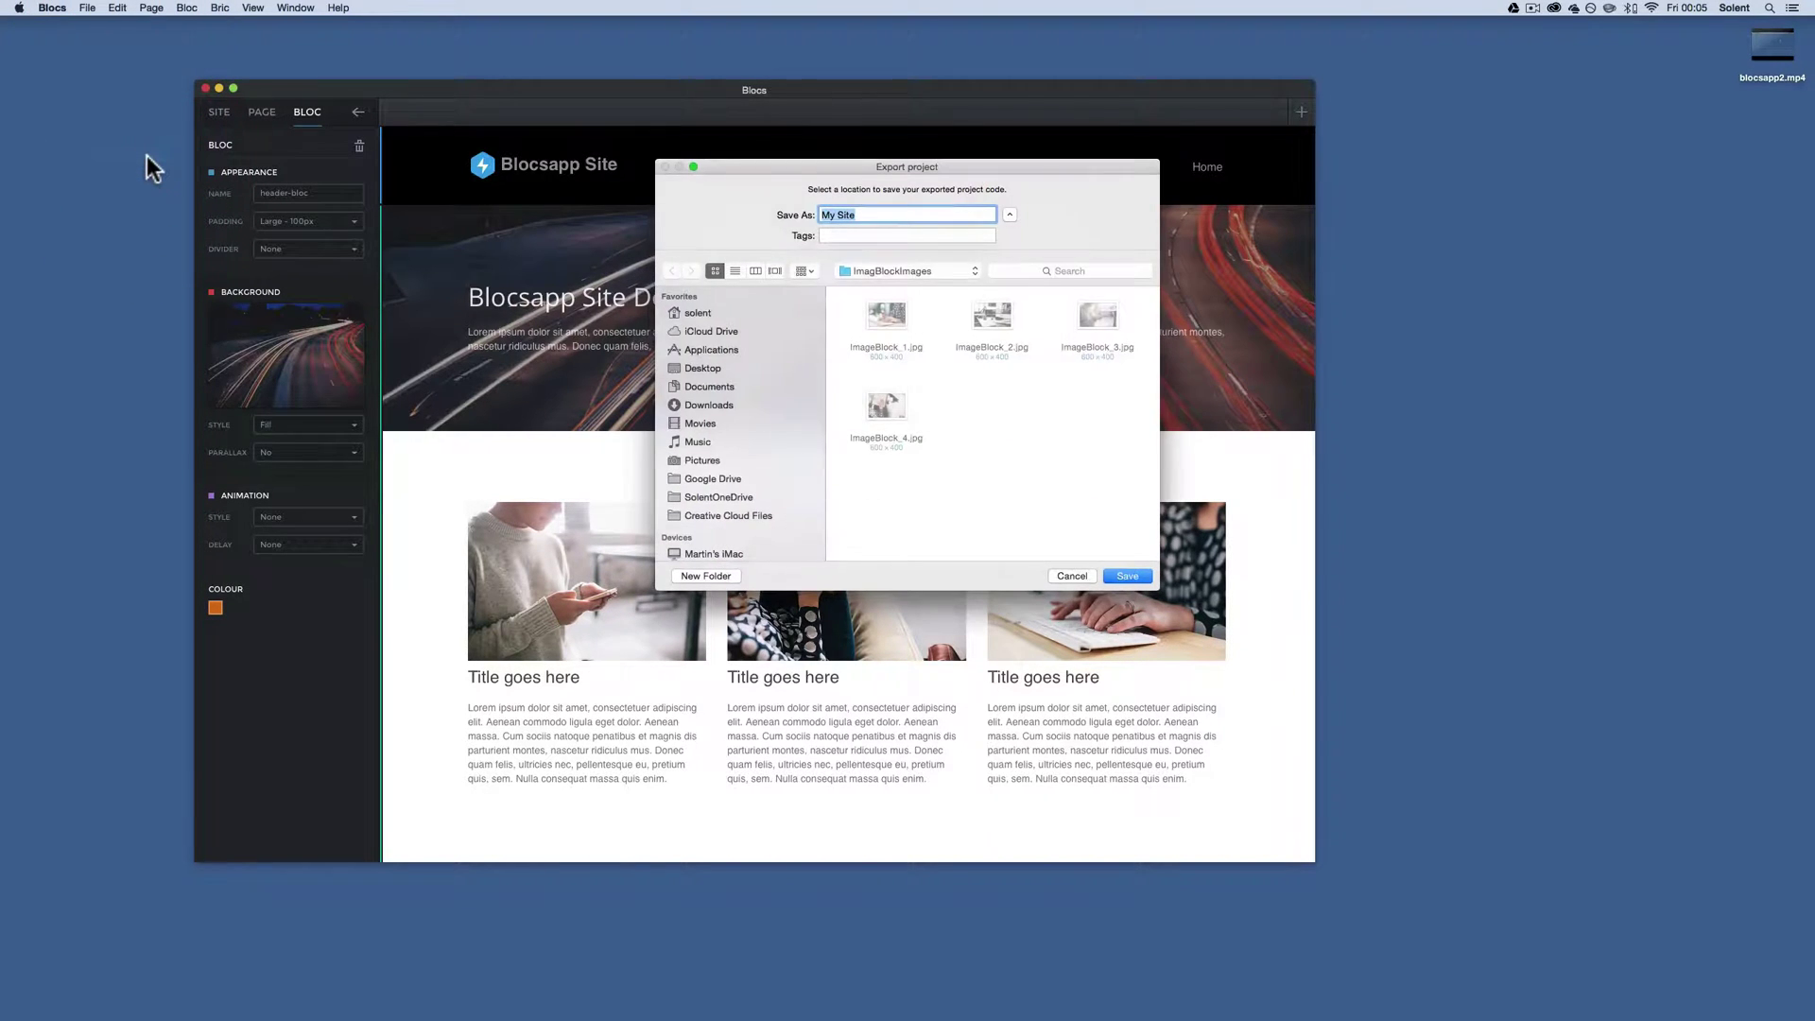
pyautogui.click(1010, 215)
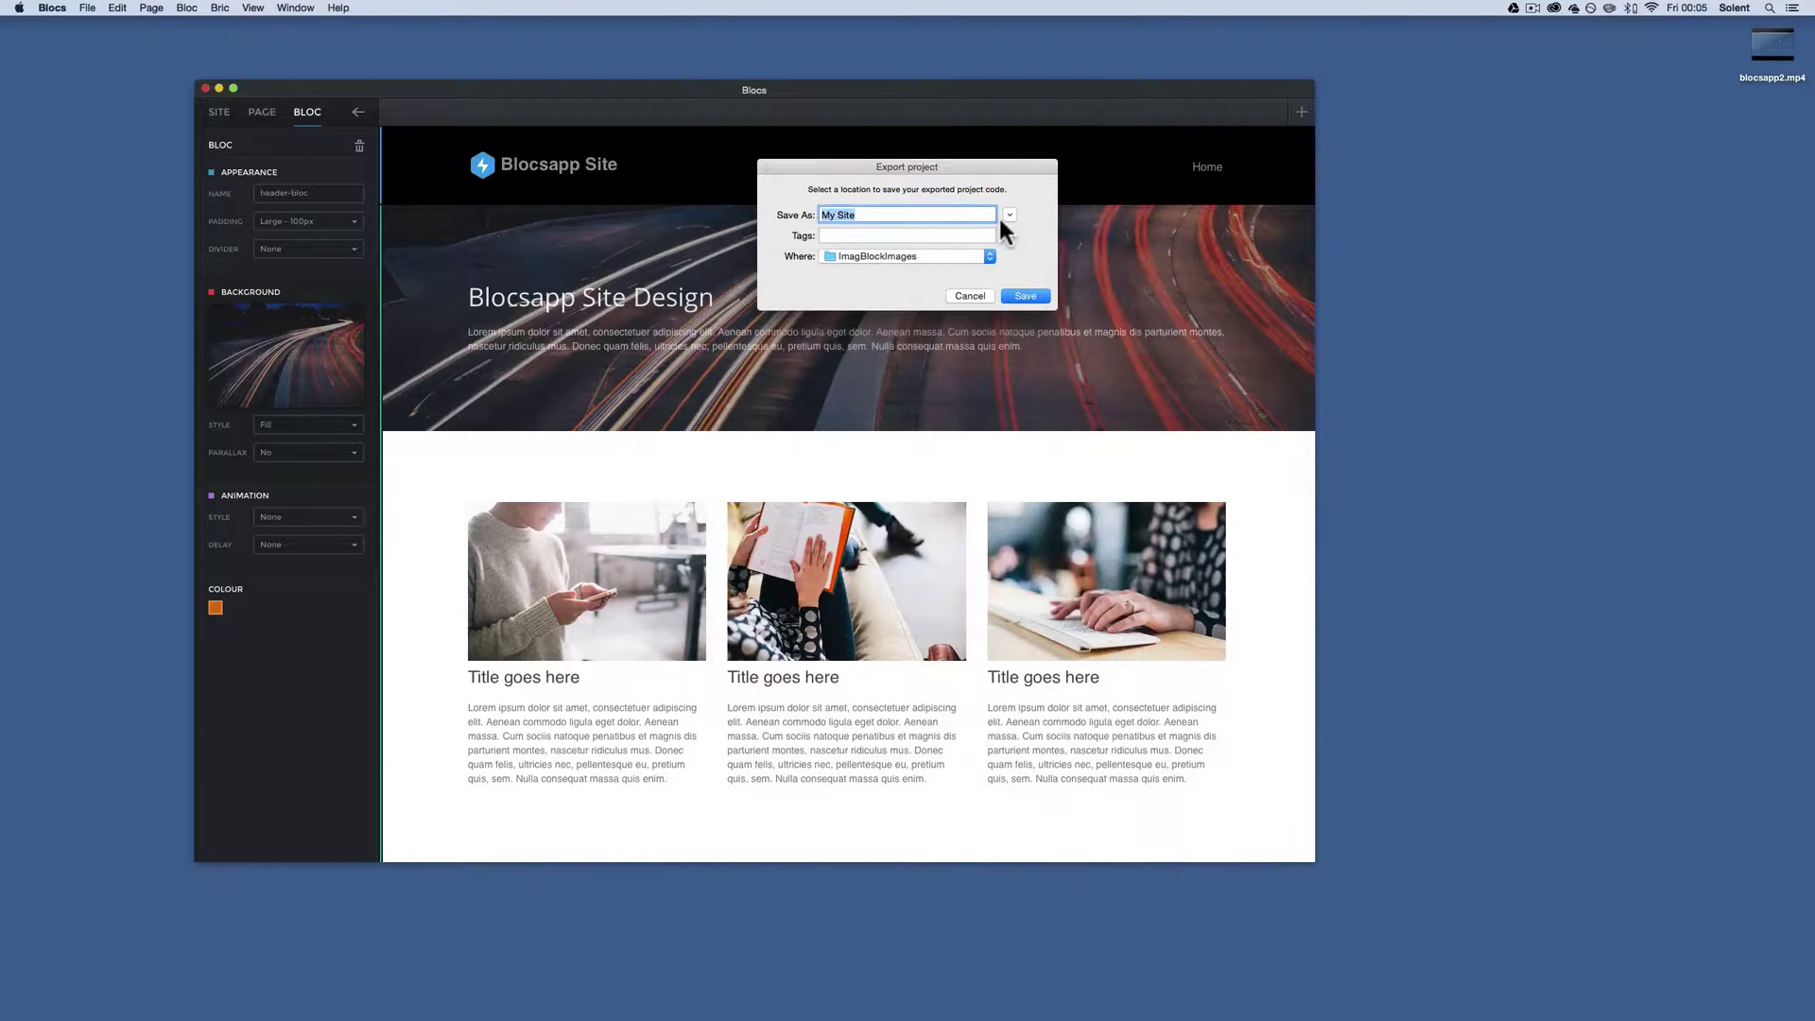
pyautogui.click(1009, 215)
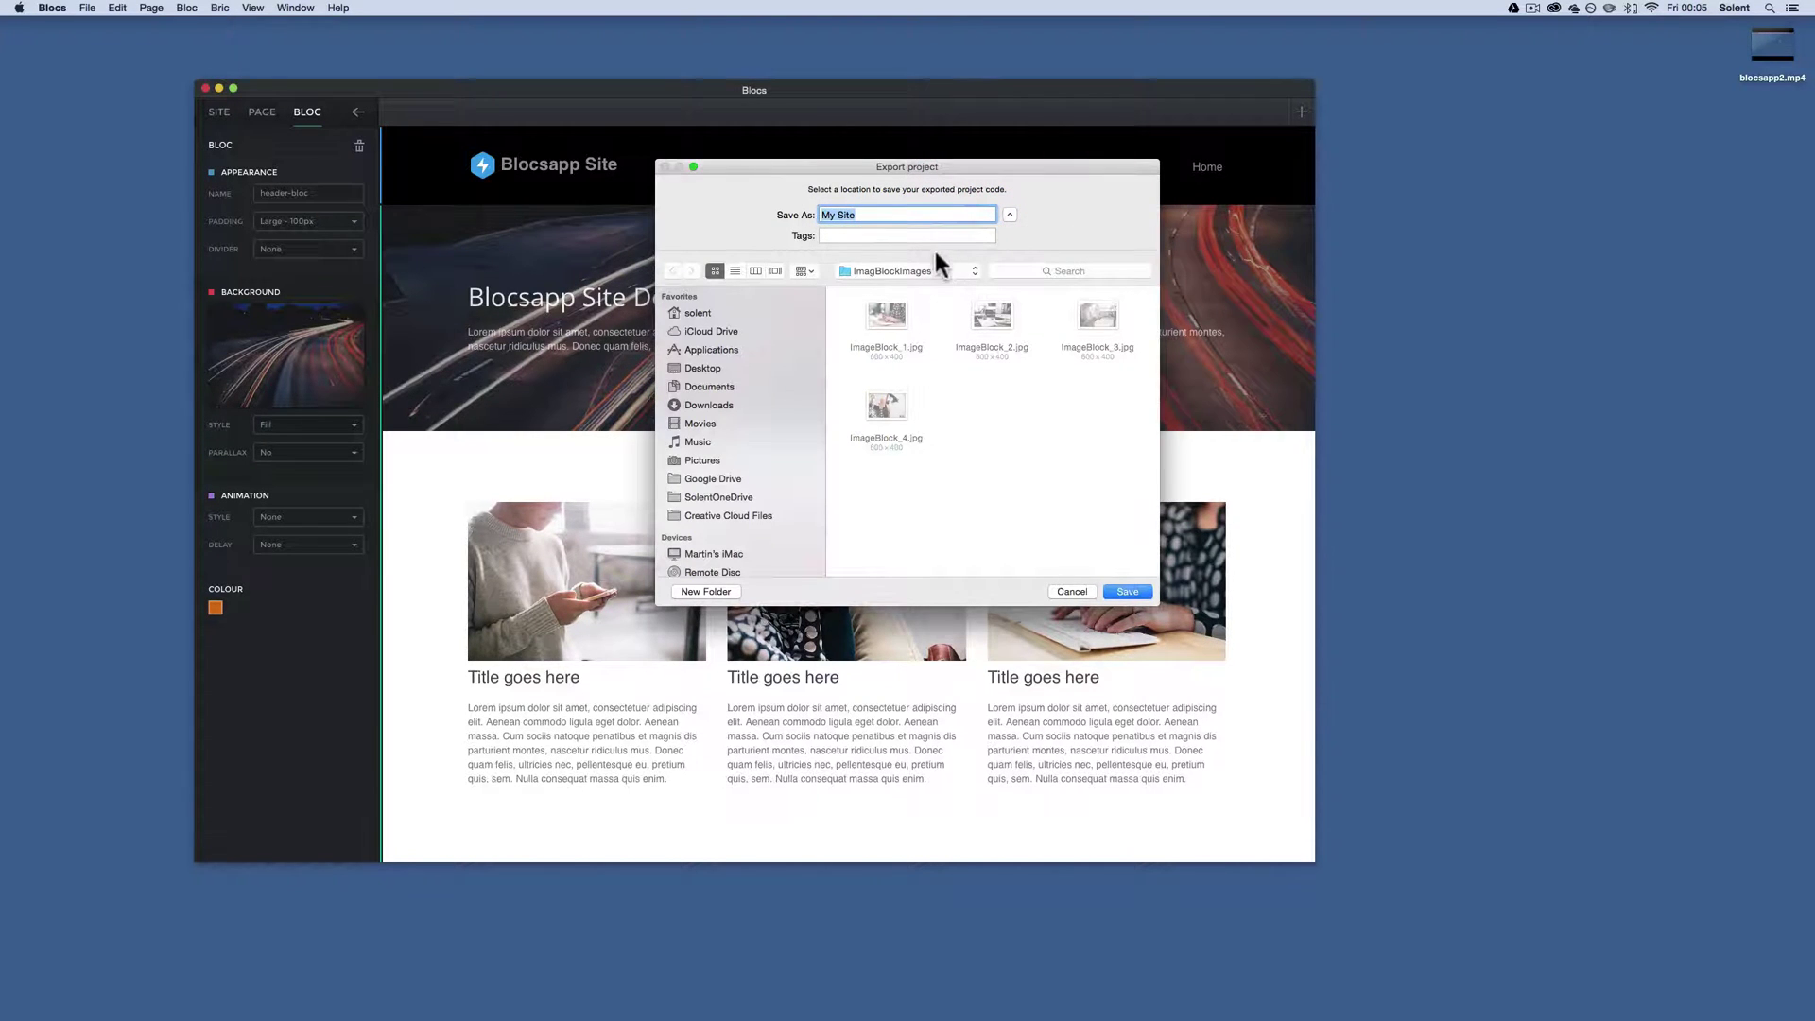
pyautogui.click(932, 267)
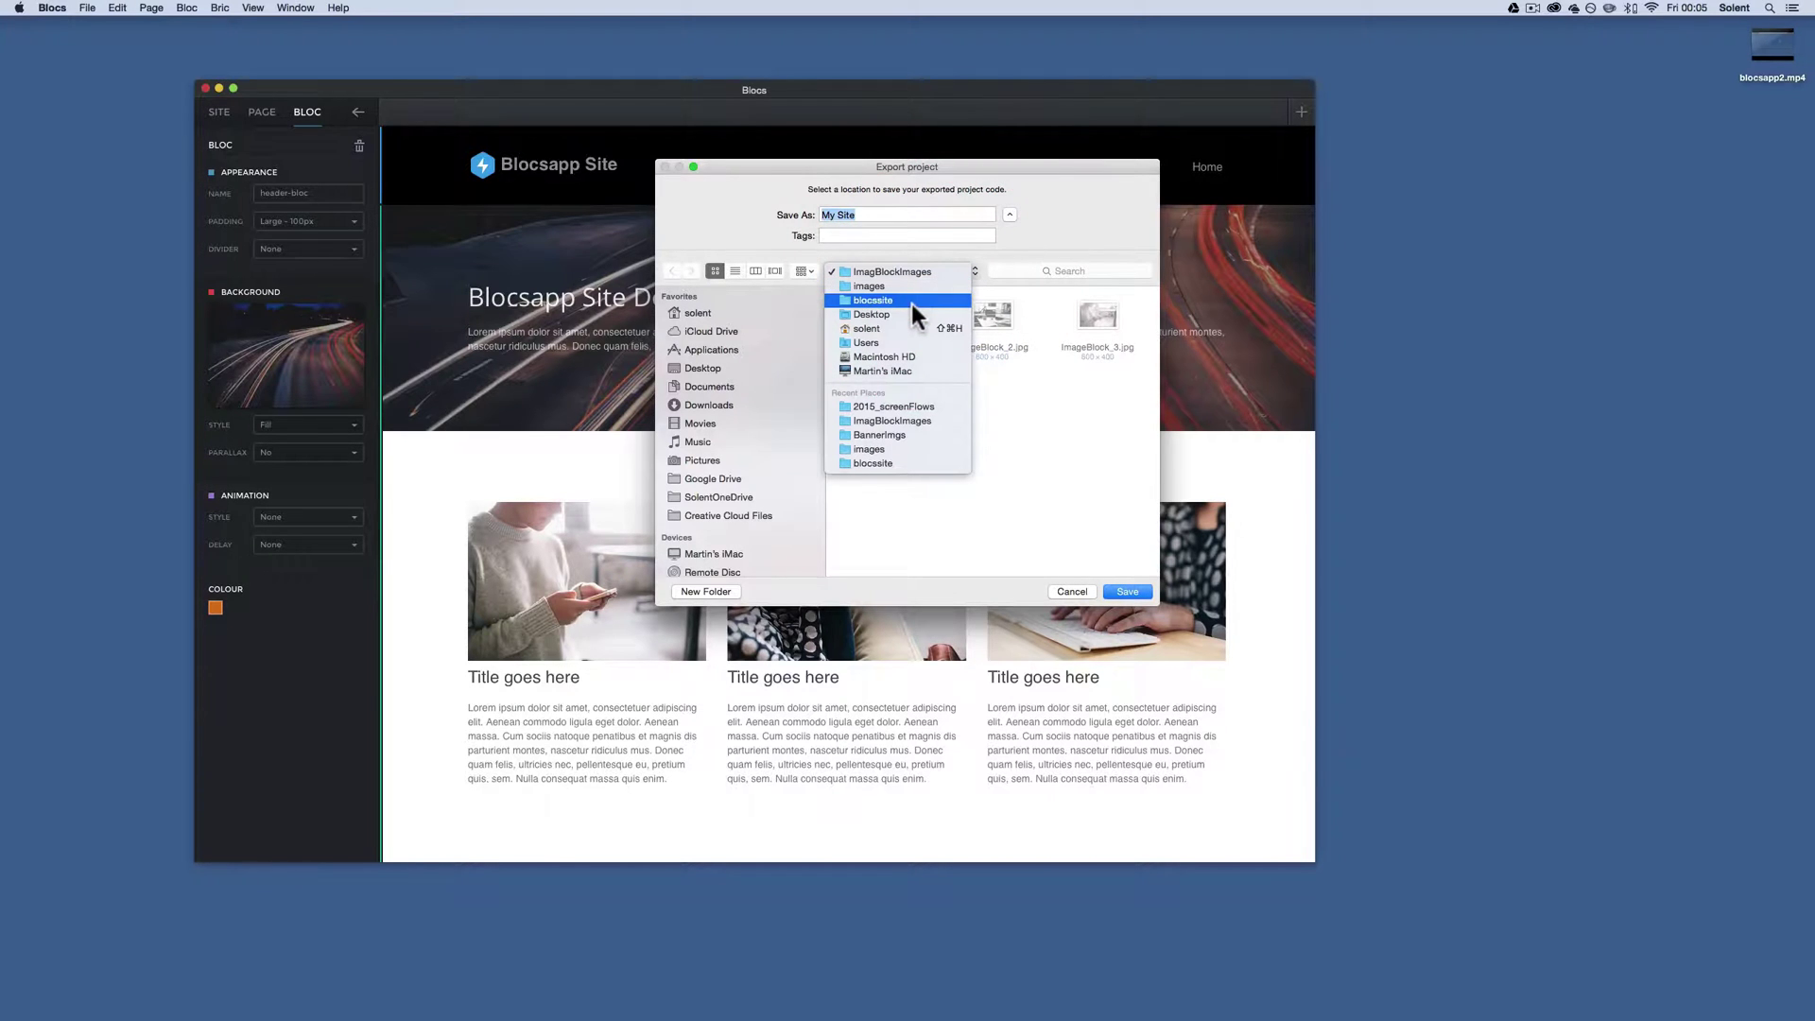
pyautogui.click(911, 301)
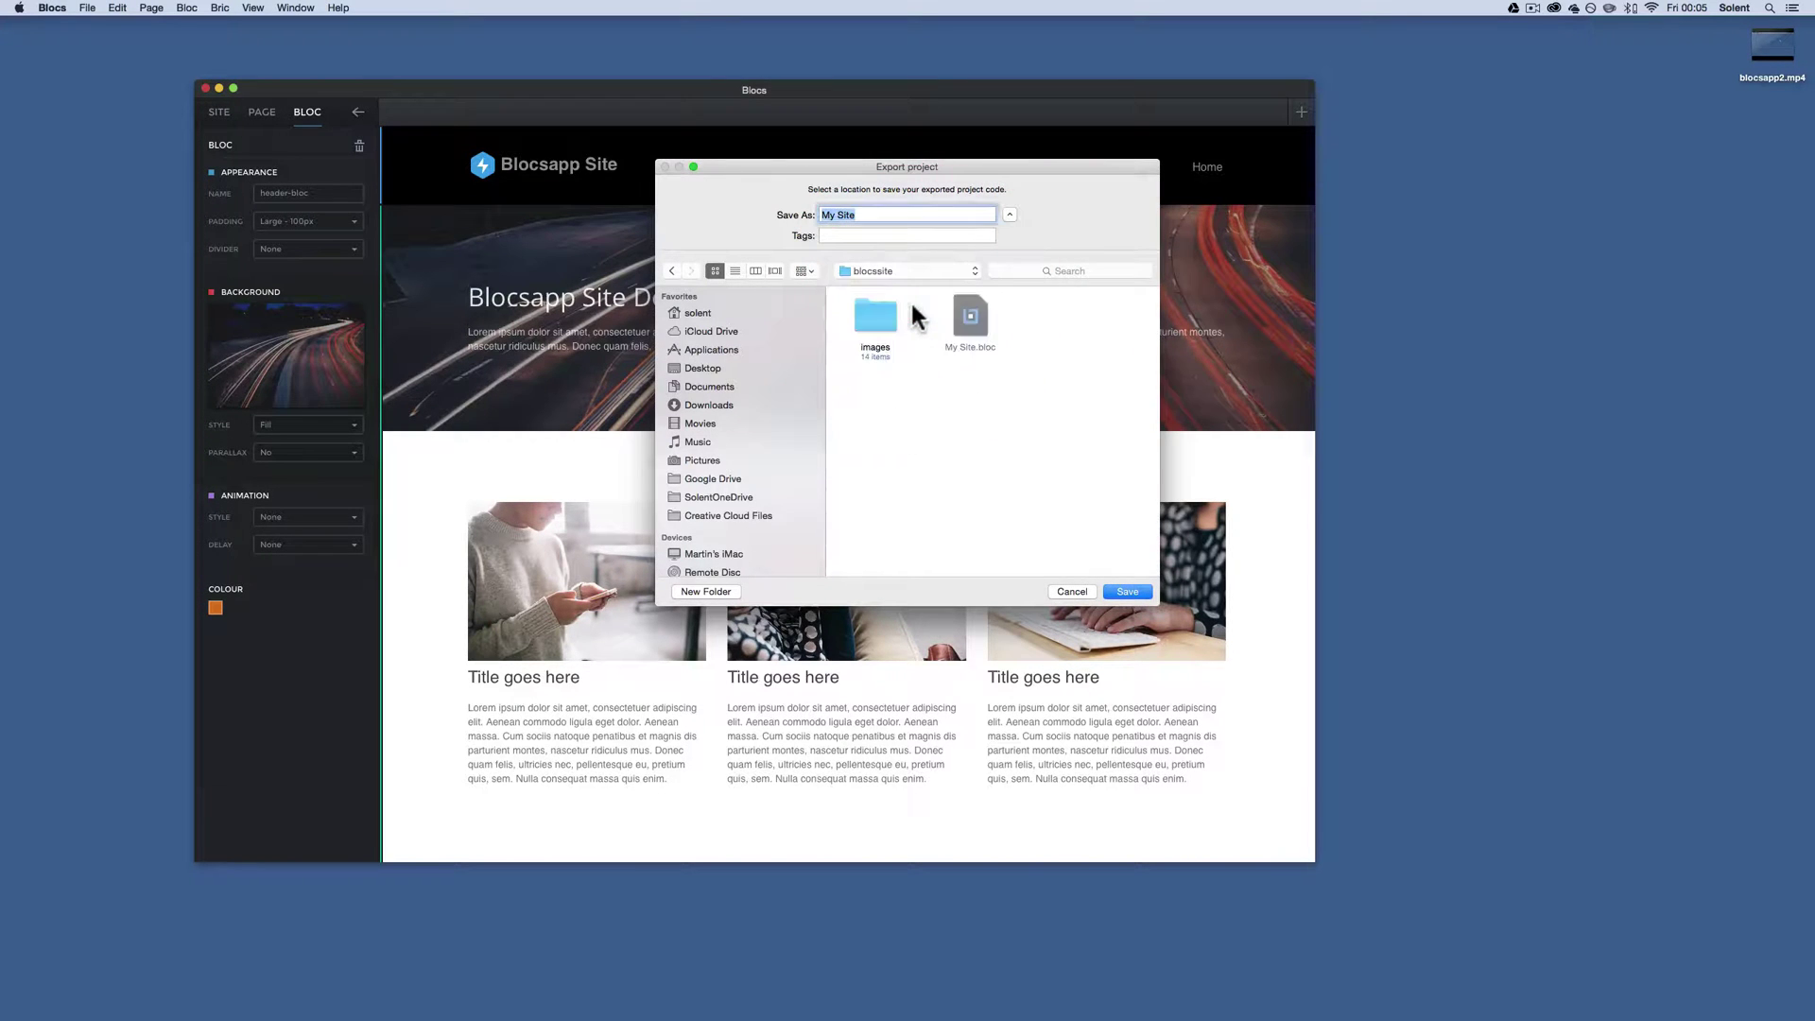
pyautogui.click(1123, 593)
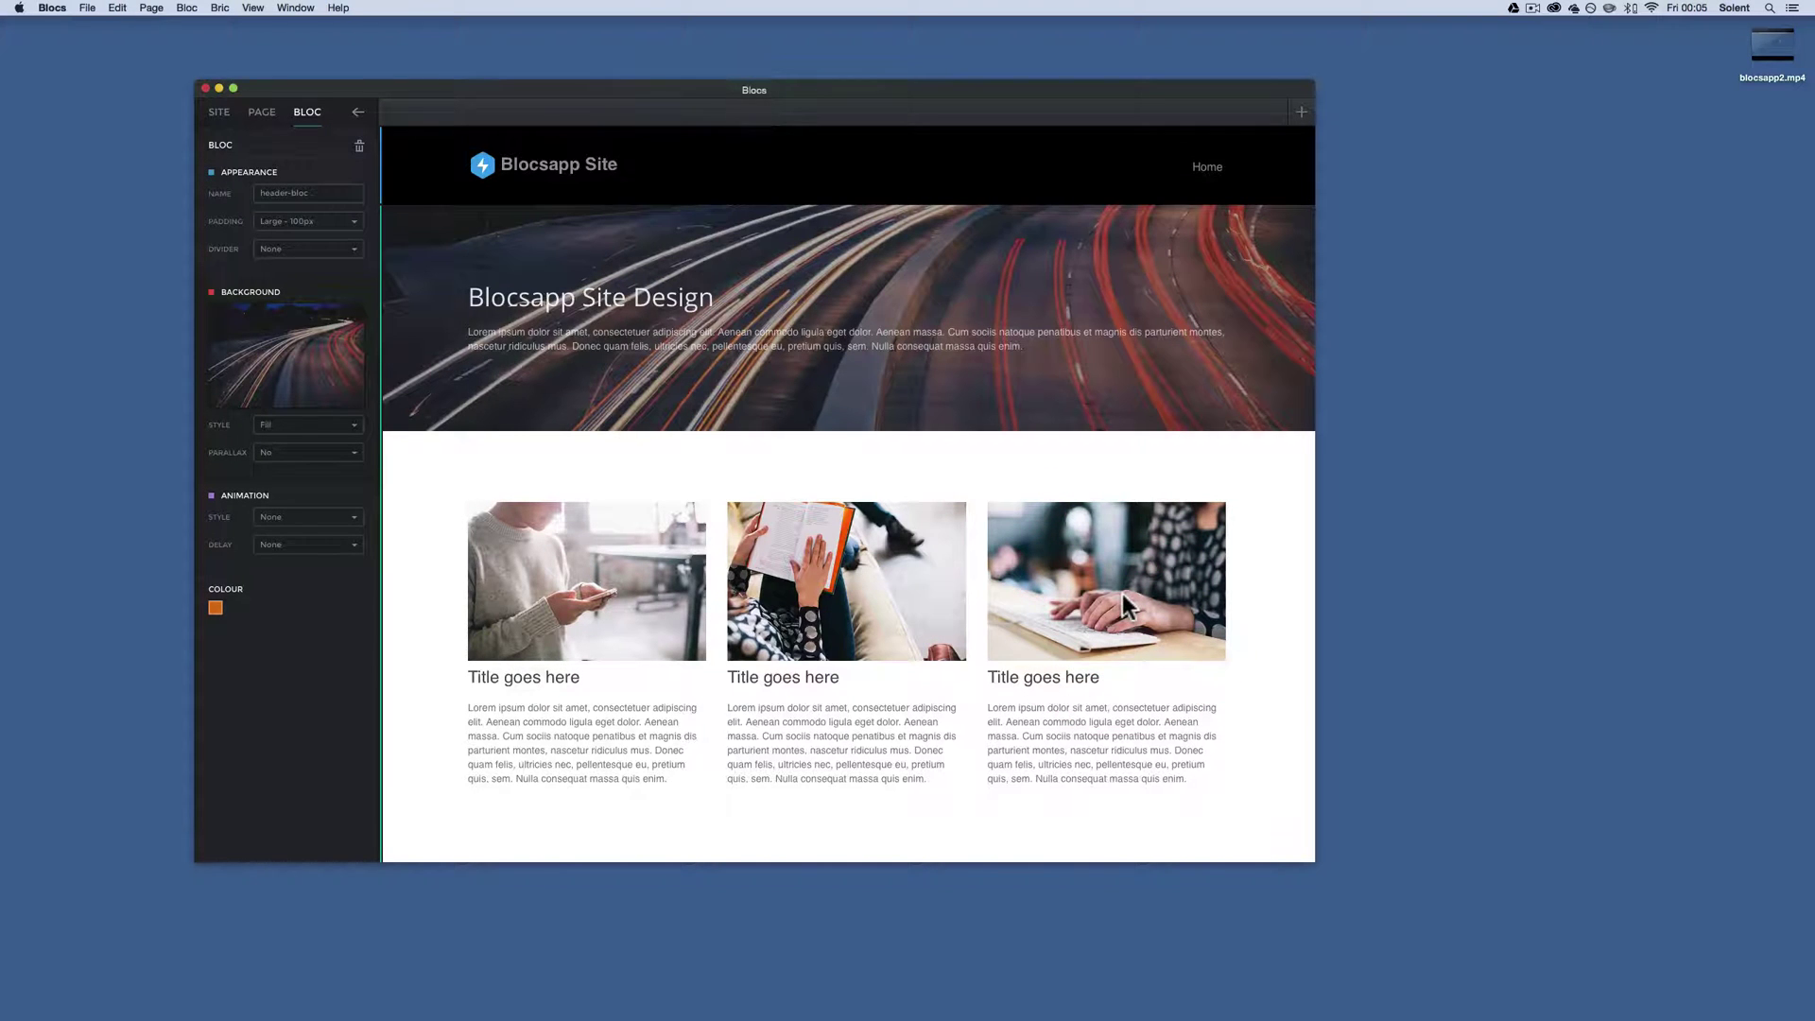
# Close the Blocs window, then open the exported My Site folder inside blocssite
pyautogui.click(218, 88)
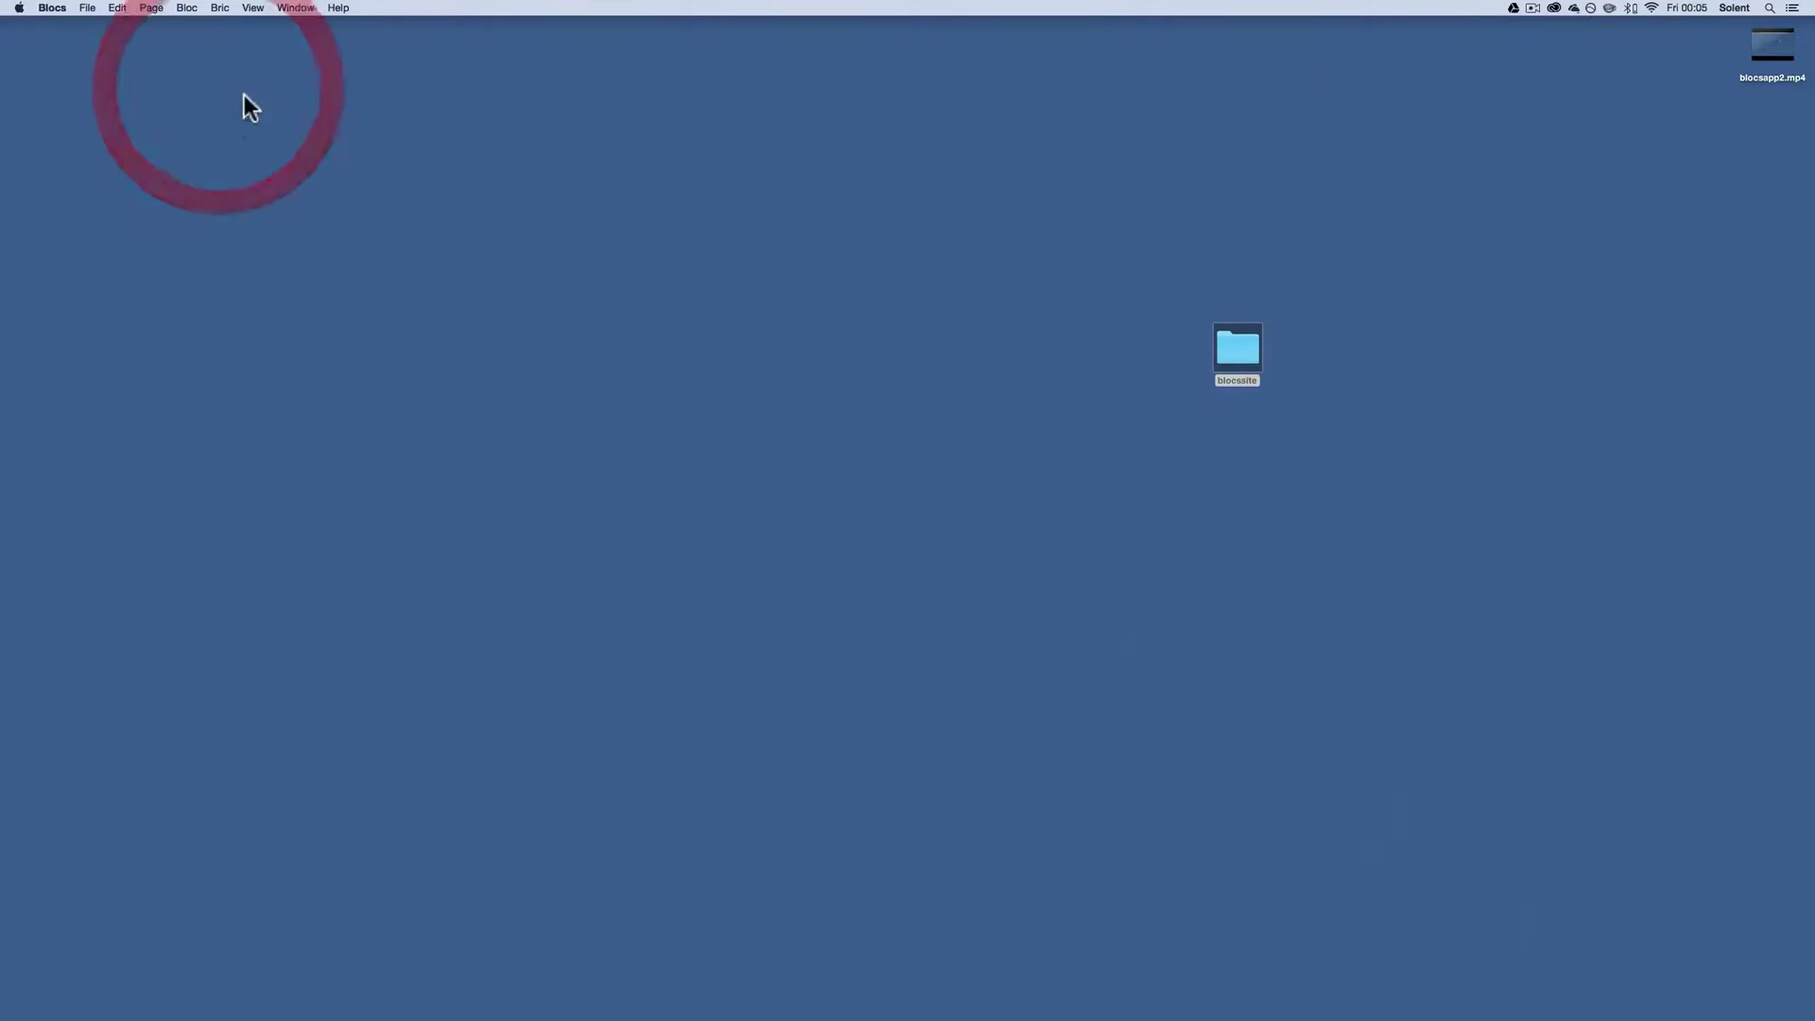
pyautogui.doubleClick(1239, 352)
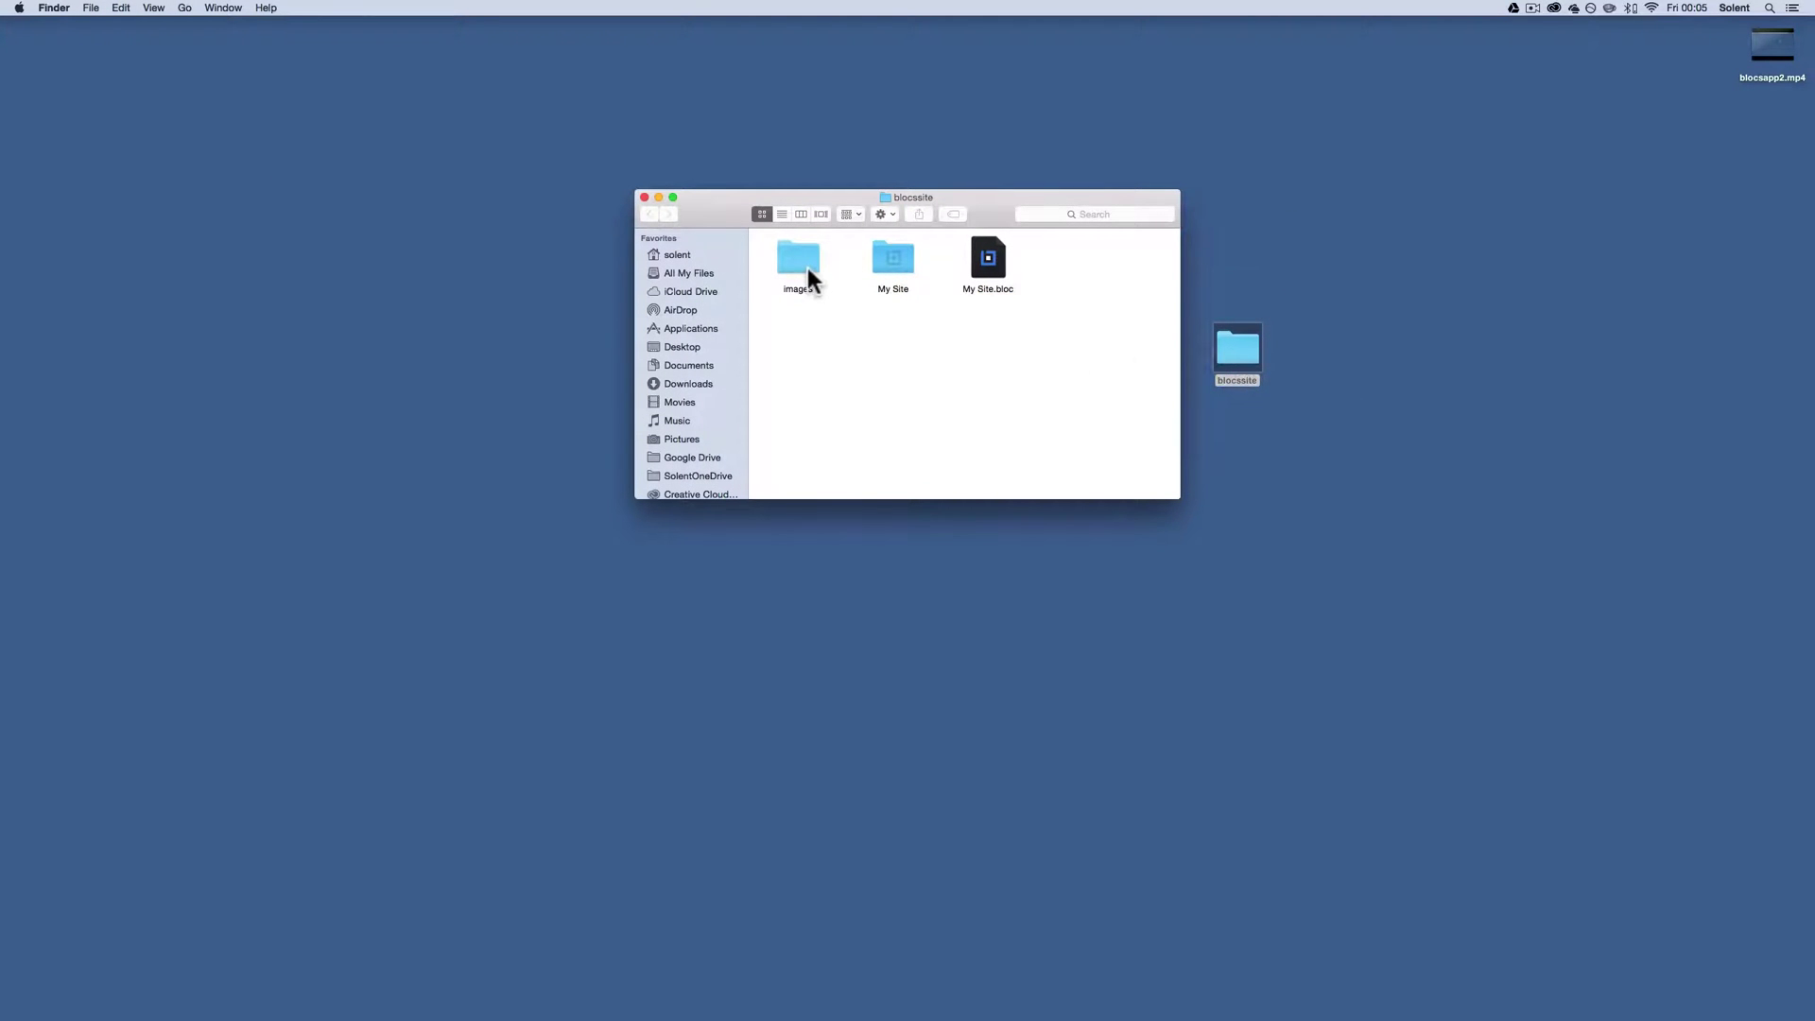
pyautogui.moveTo(807, 269)
pyautogui.mouseDown()
pyautogui.moveTo(854, 316)
pyautogui.moveTo(803, 298)
pyautogui.mouseUp()
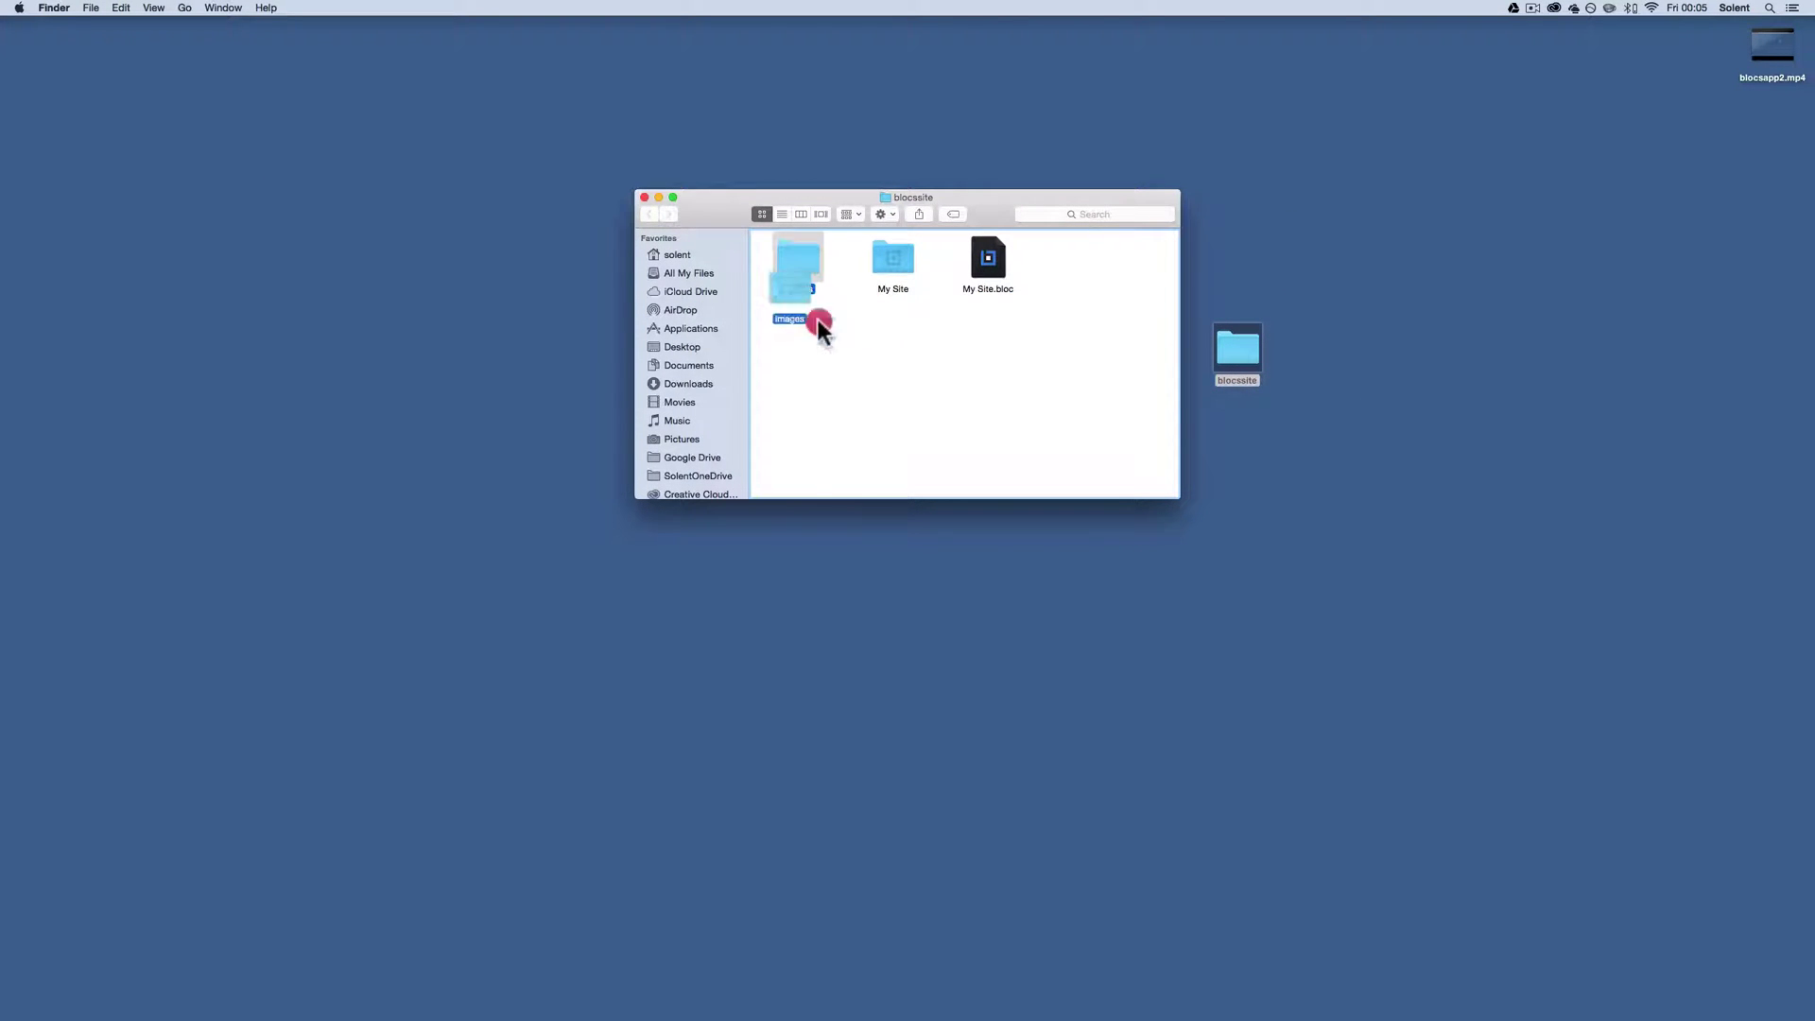
pyautogui.moveTo(1105, 303); pyautogui.dragTo(1107, 304)
pyautogui.moveTo(991, 263); pyautogui.dragTo(1105, 365)
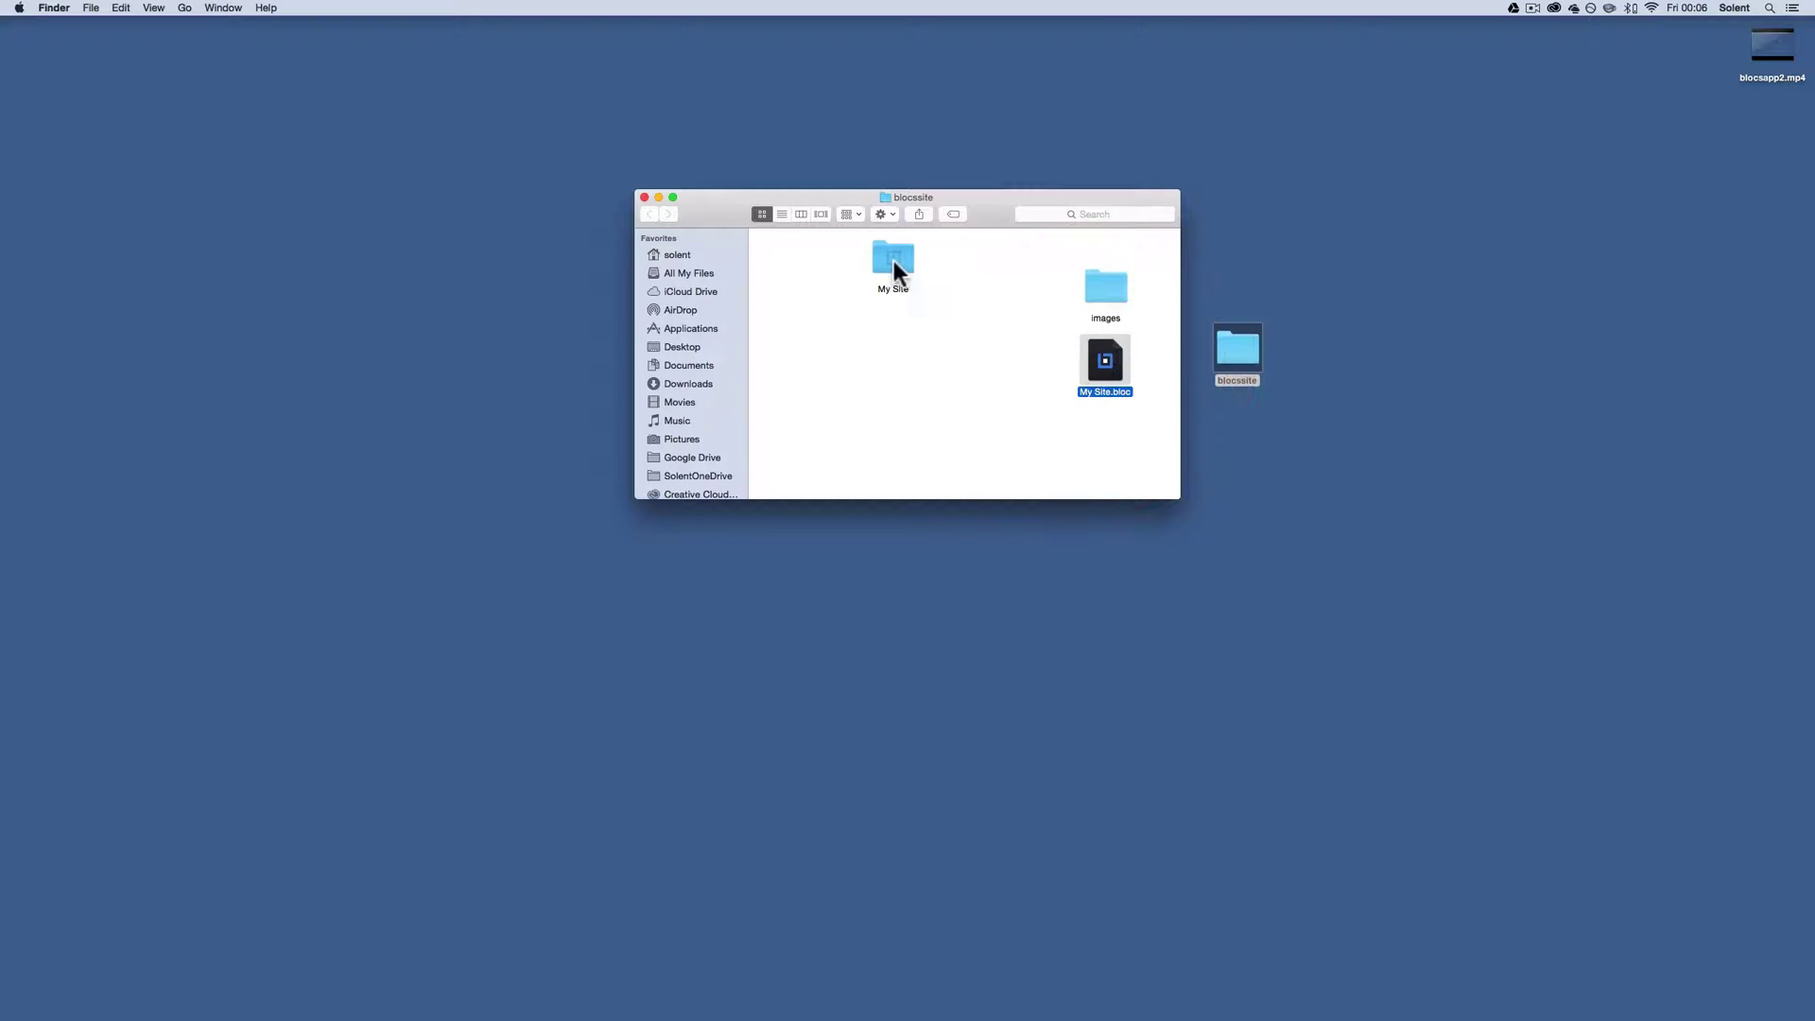
pyautogui.moveTo(893, 259); pyautogui.dragTo(864, 270)
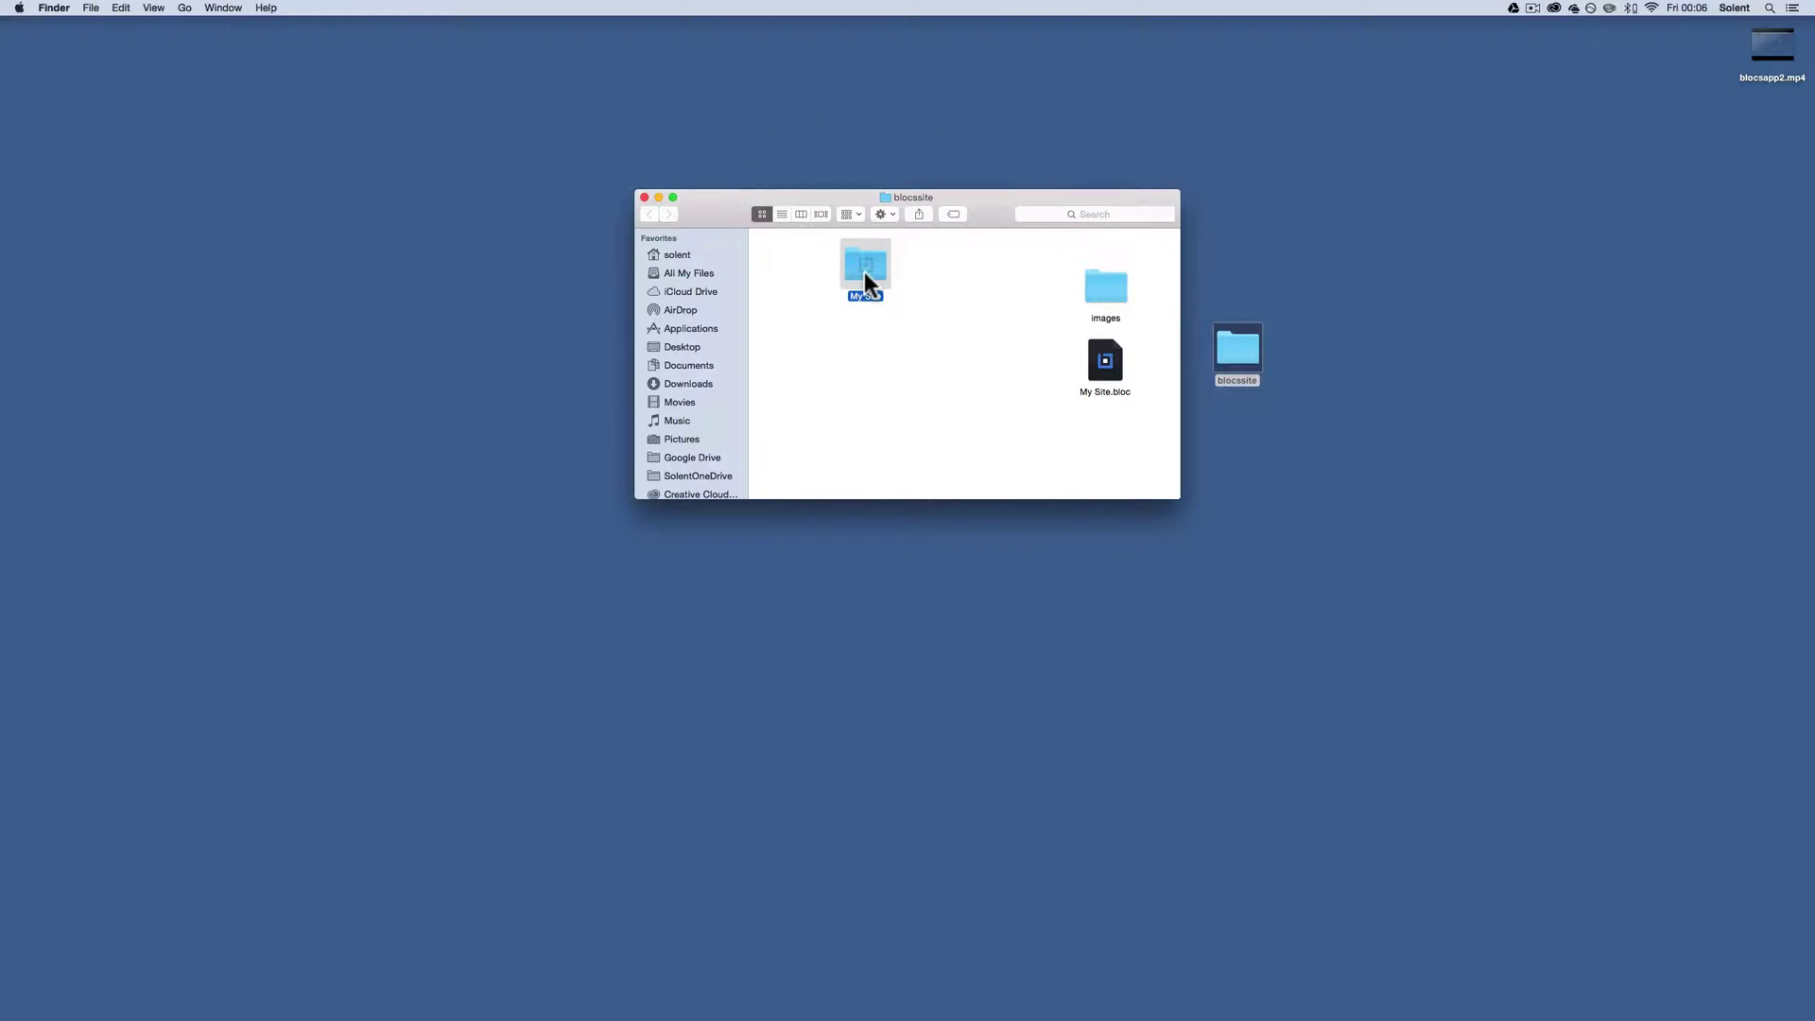
pyautogui.doubleClick(864, 270)
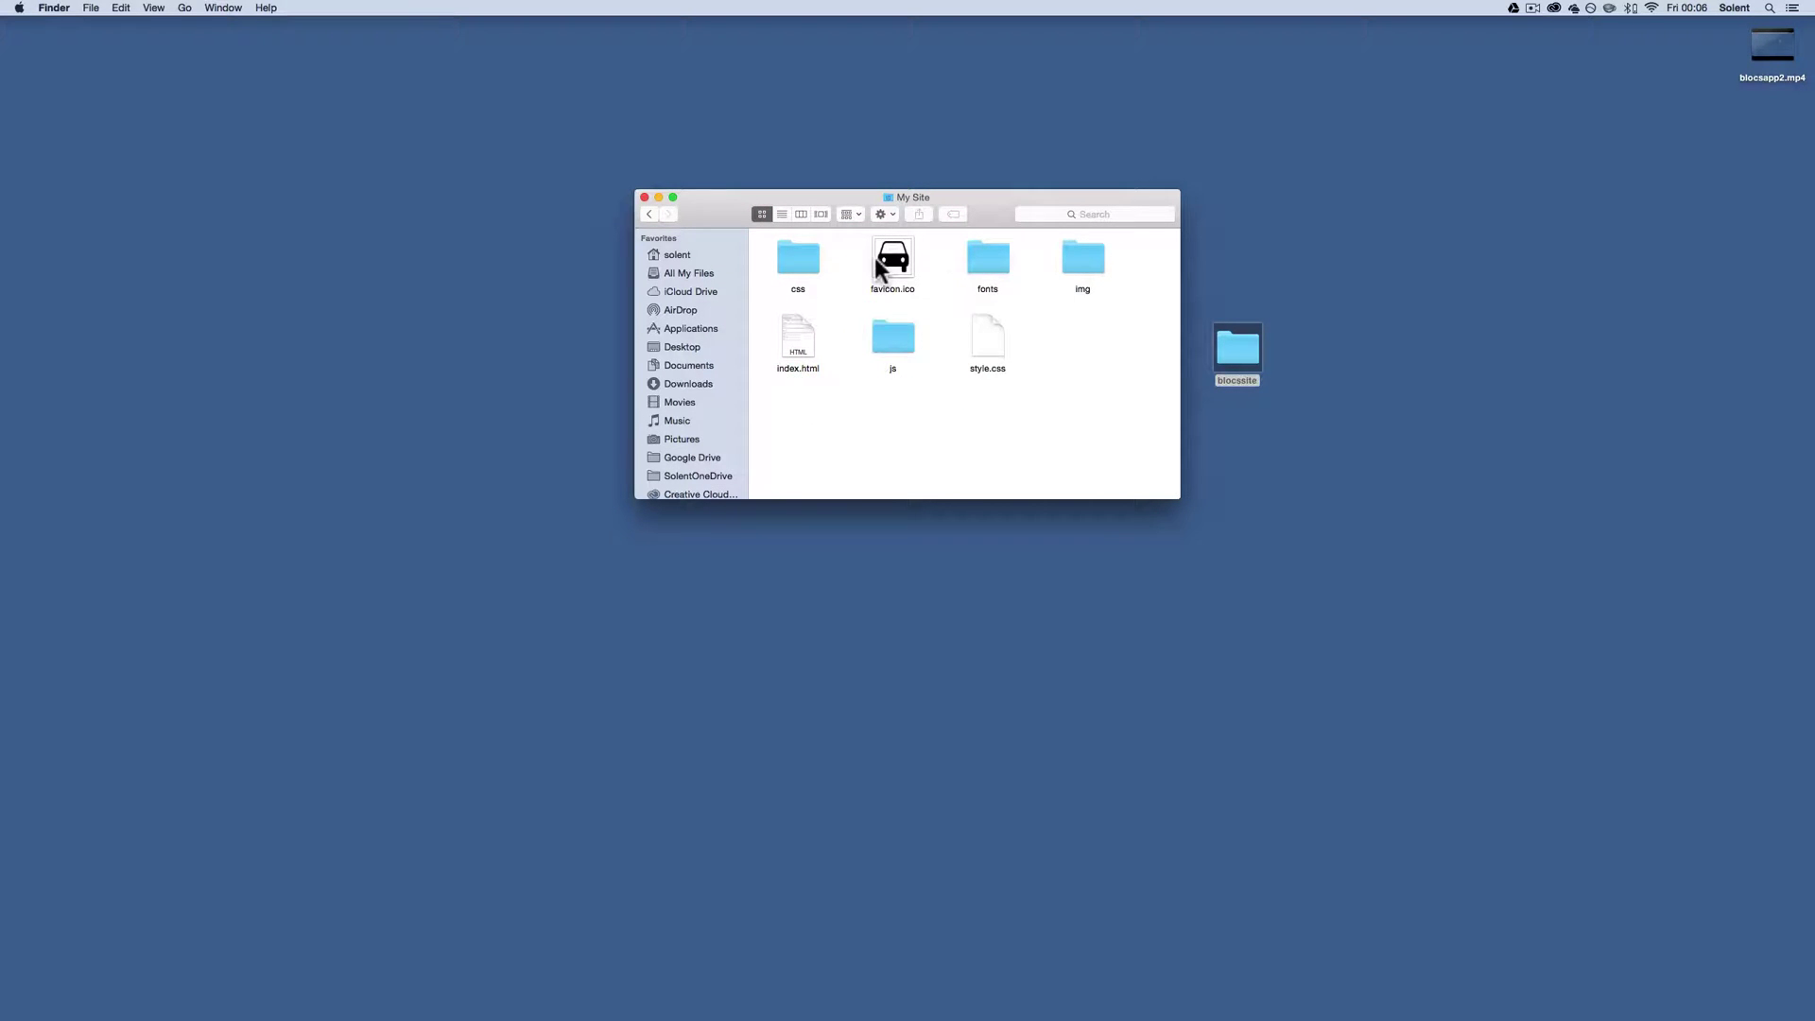
# Browse the img and css folders, selecting bootstrap.css and font-awesome.min.css
pyautogui.doubleClick(1082, 261)
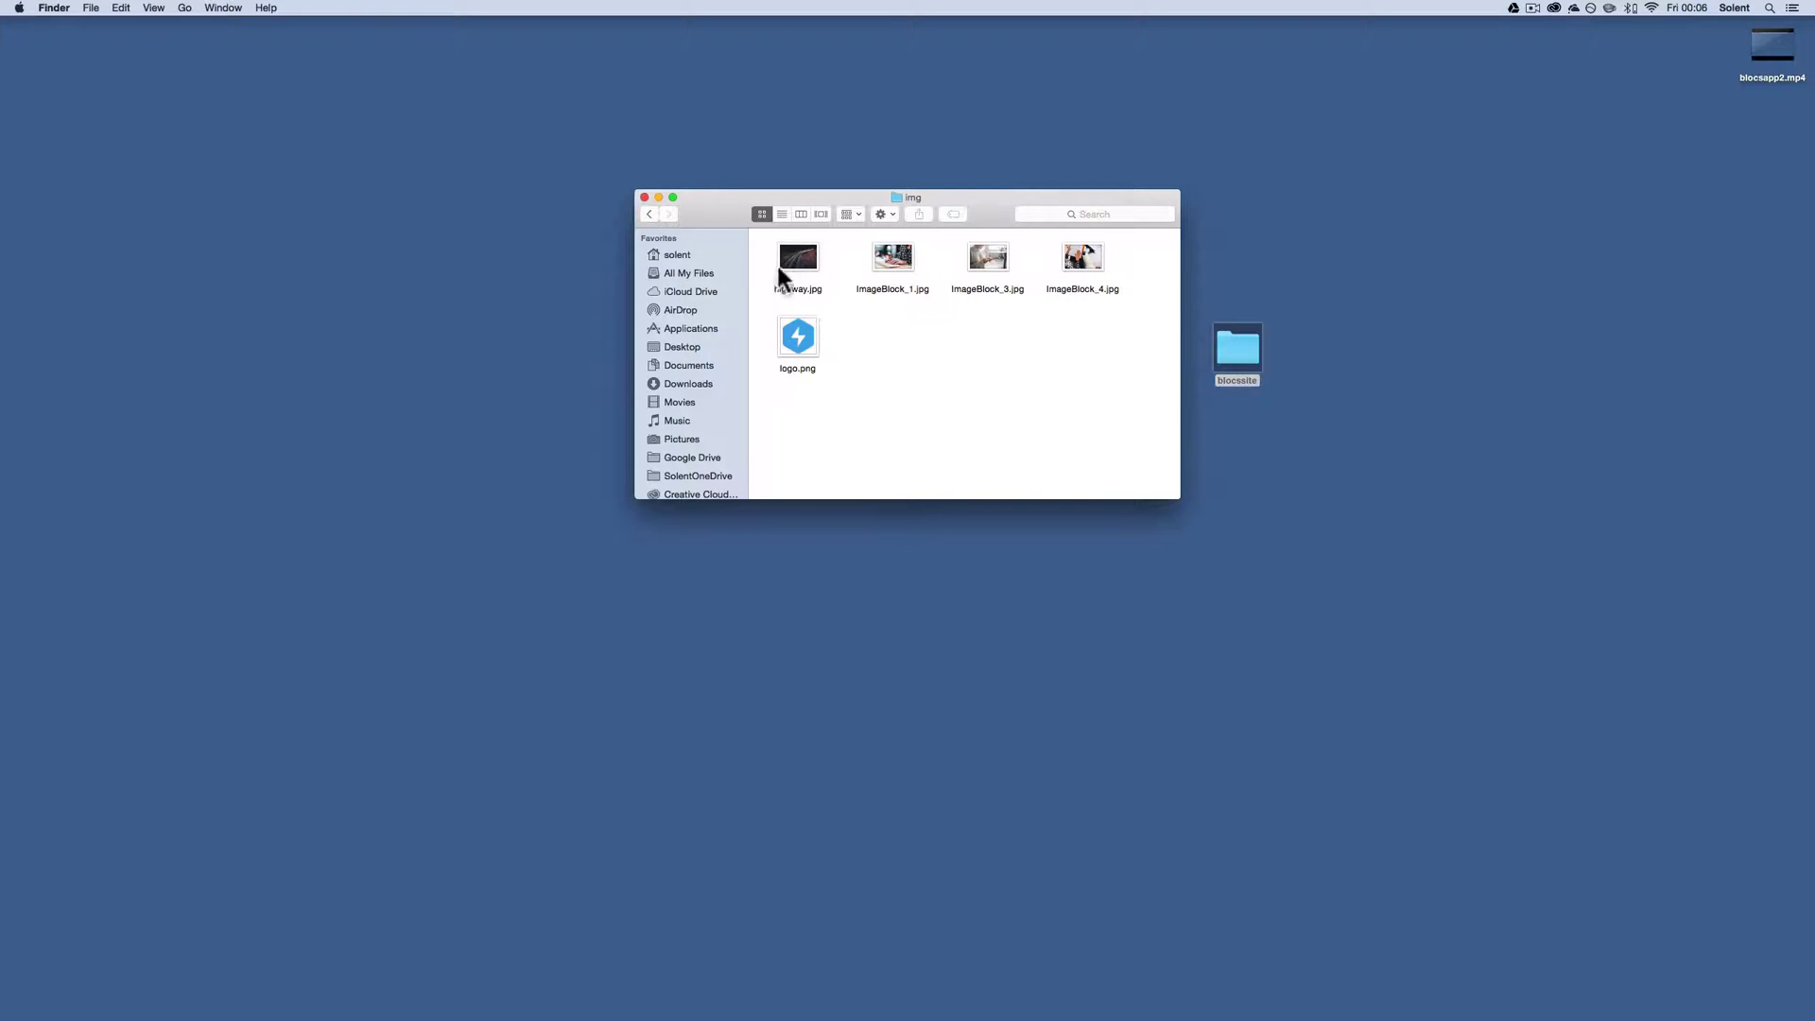
pyautogui.click(649, 215)
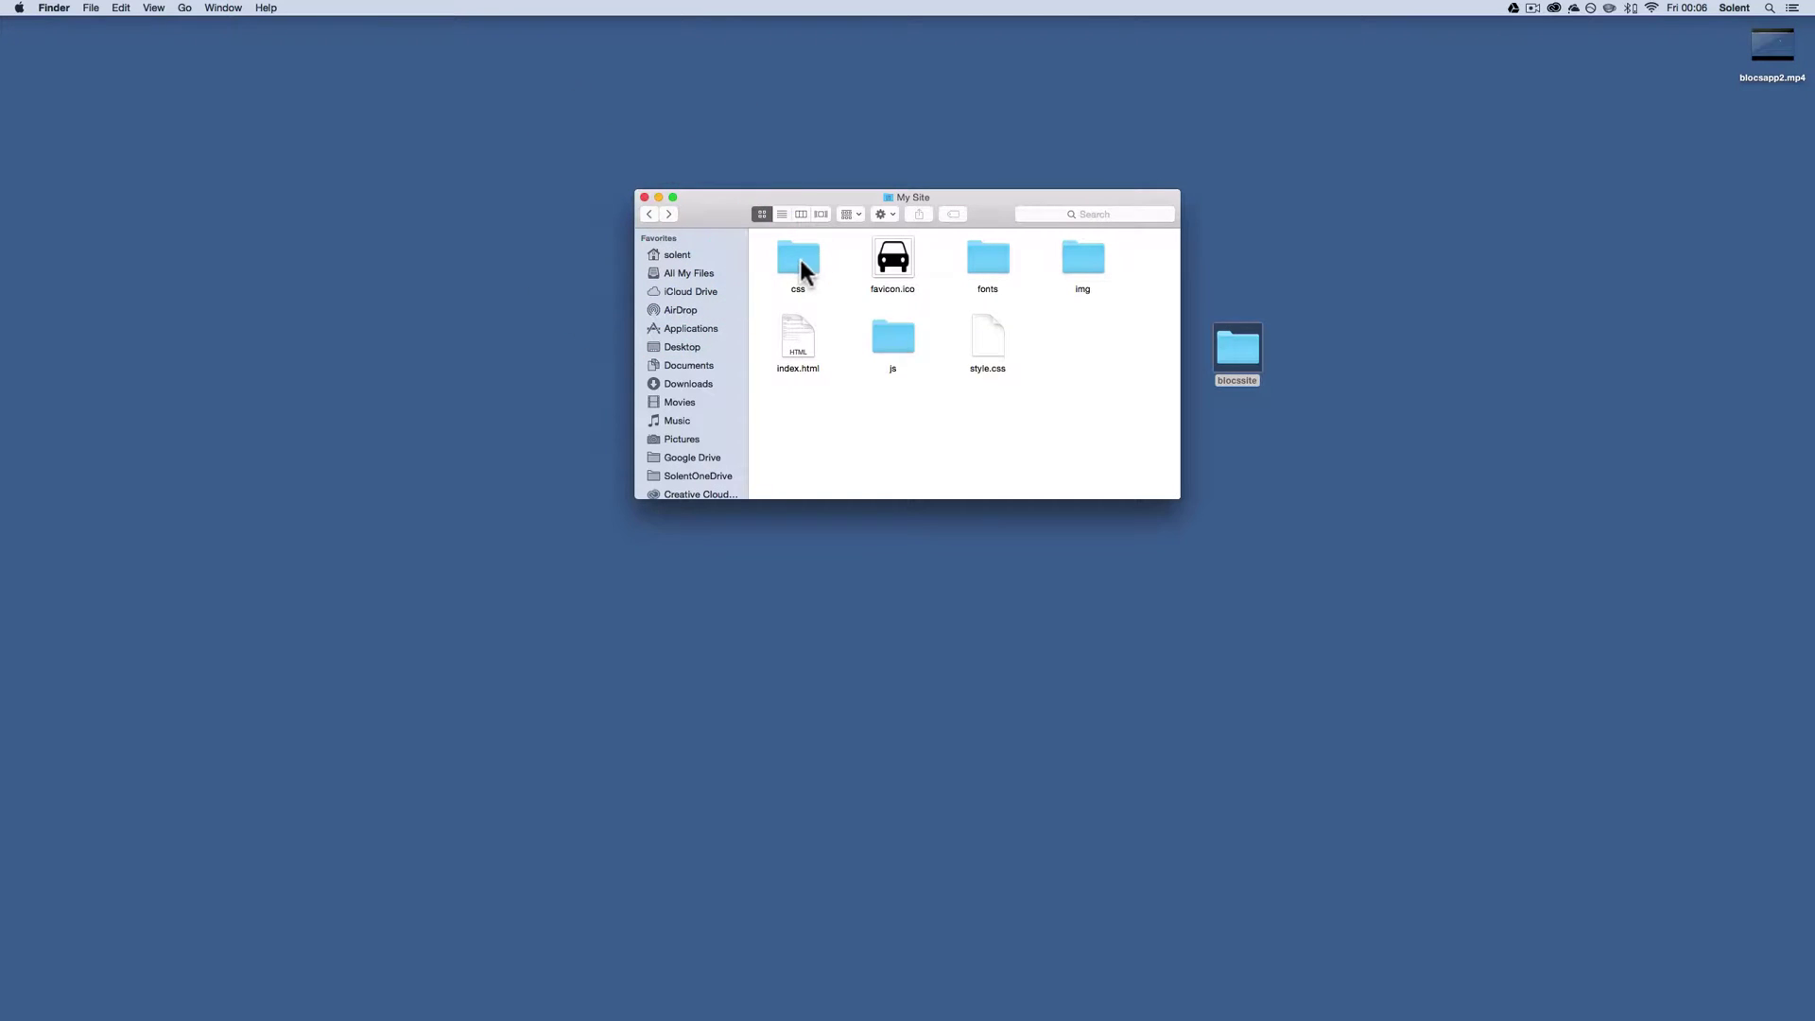
pyautogui.click(800, 263)
pyautogui.doubleClick(799, 259)
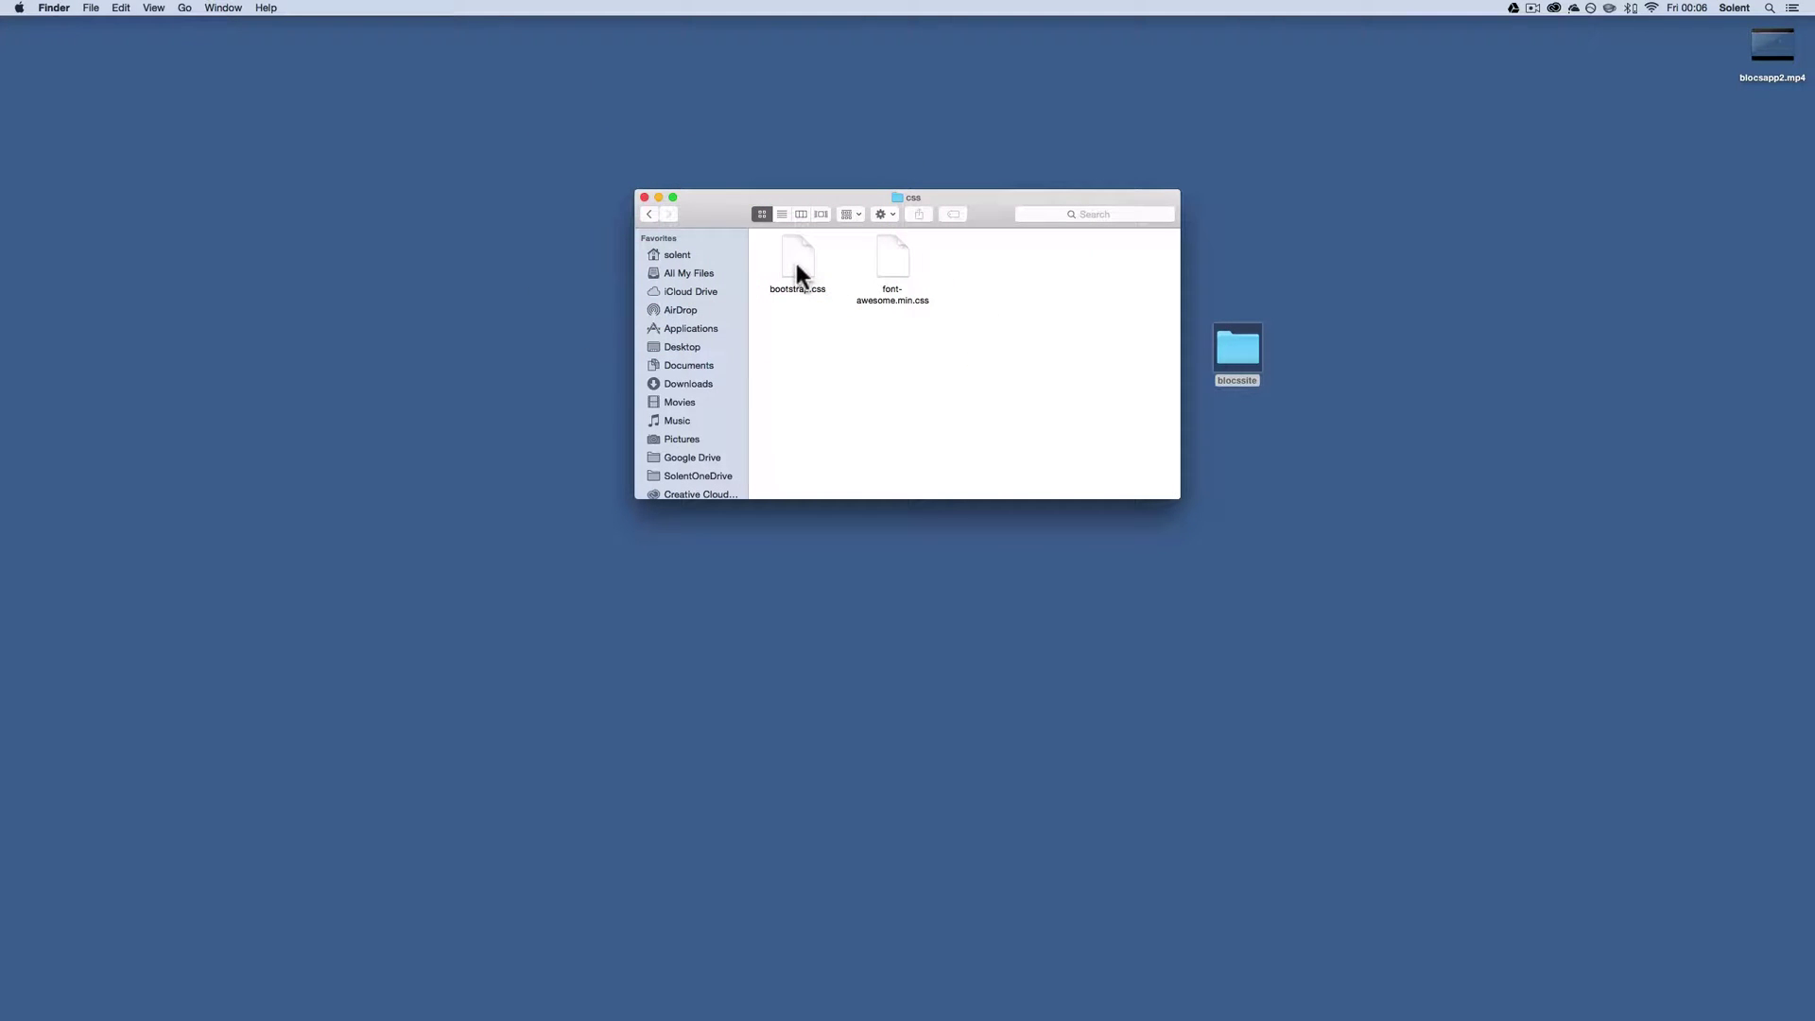
pyautogui.moveTo(796, 265); pyautogui.dragTo(796, 274)
pyautogui.click(898, 262)
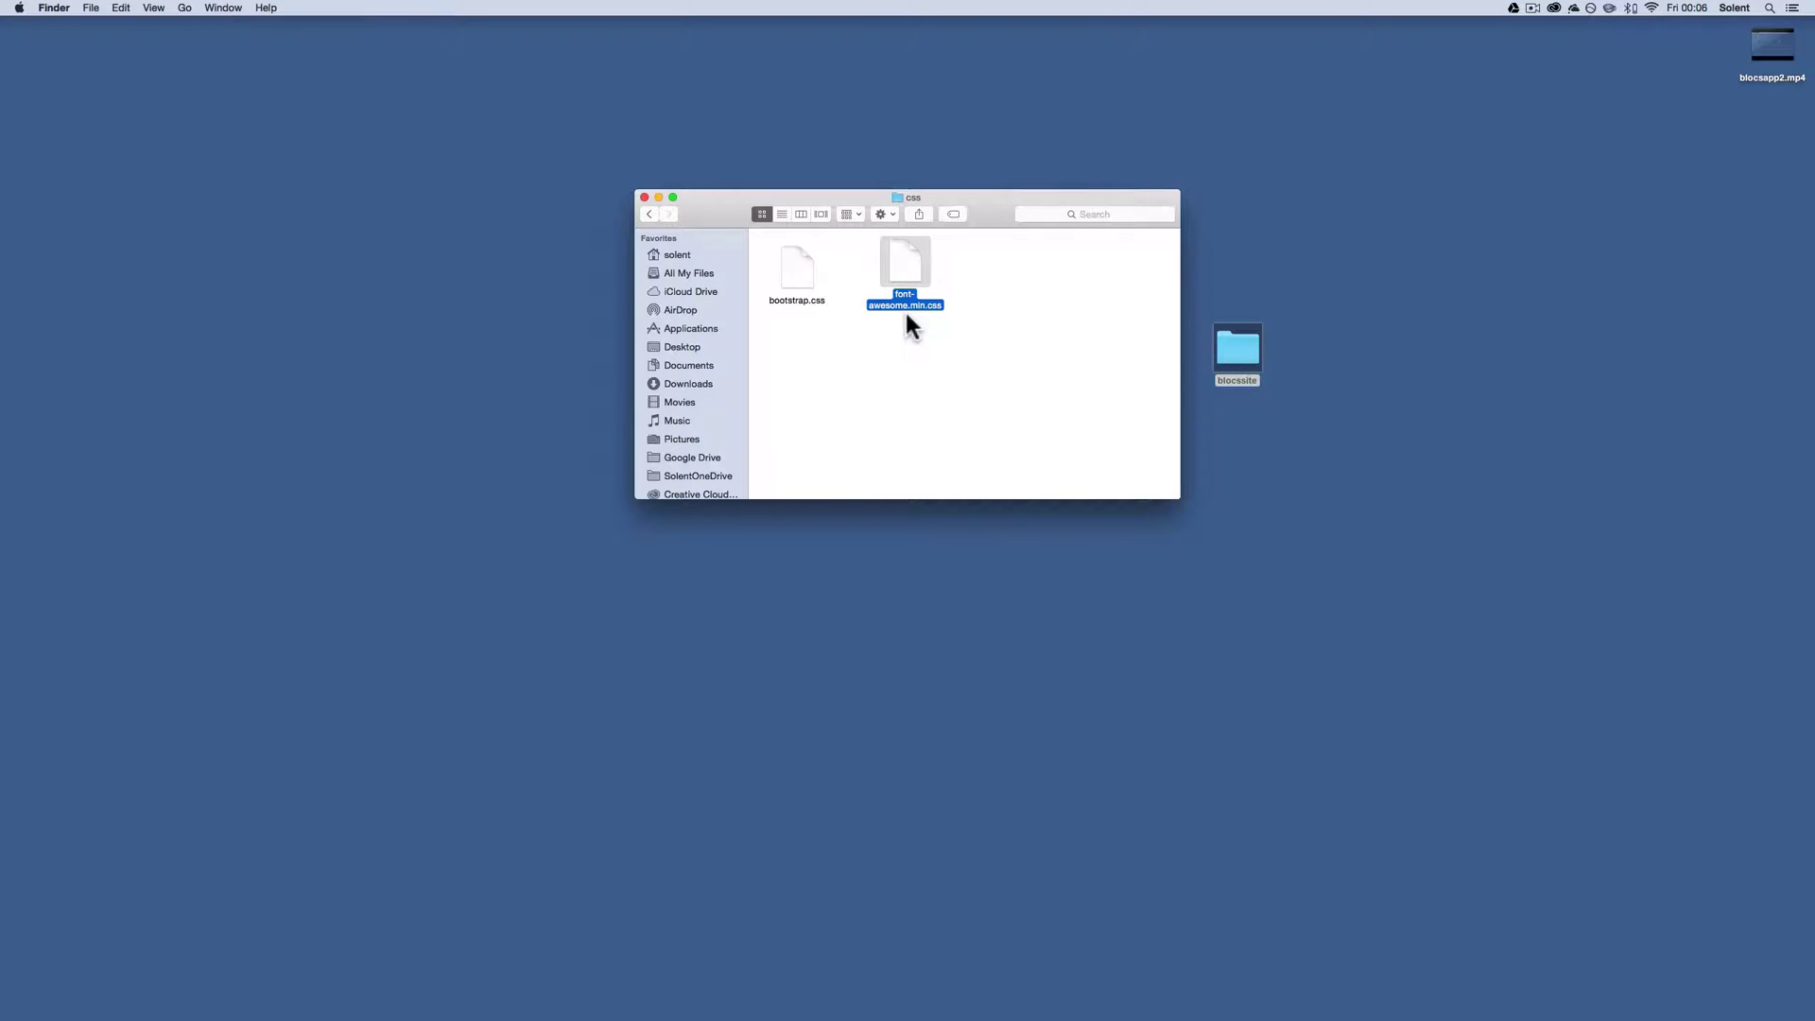
pyautogui.click(650, 214)
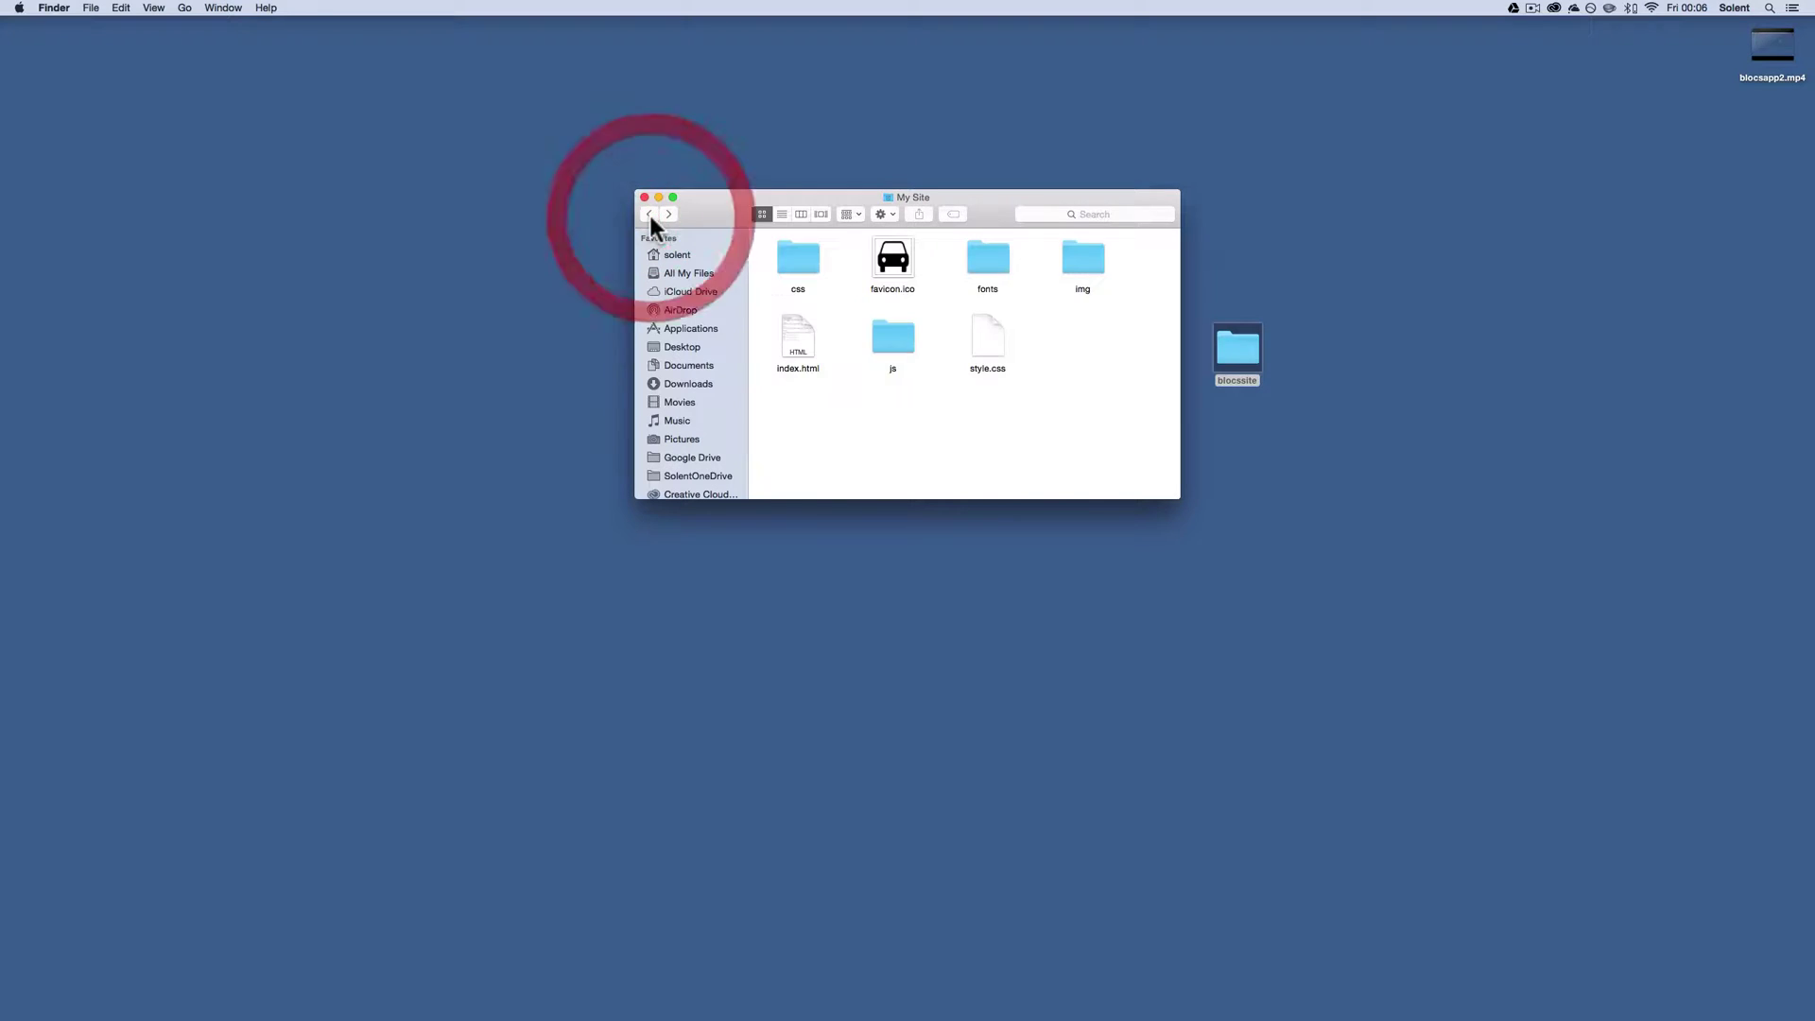
# Look through the js and fonts folders, then select style.css in My Site
pyautogui.doubleClick(894, 348)
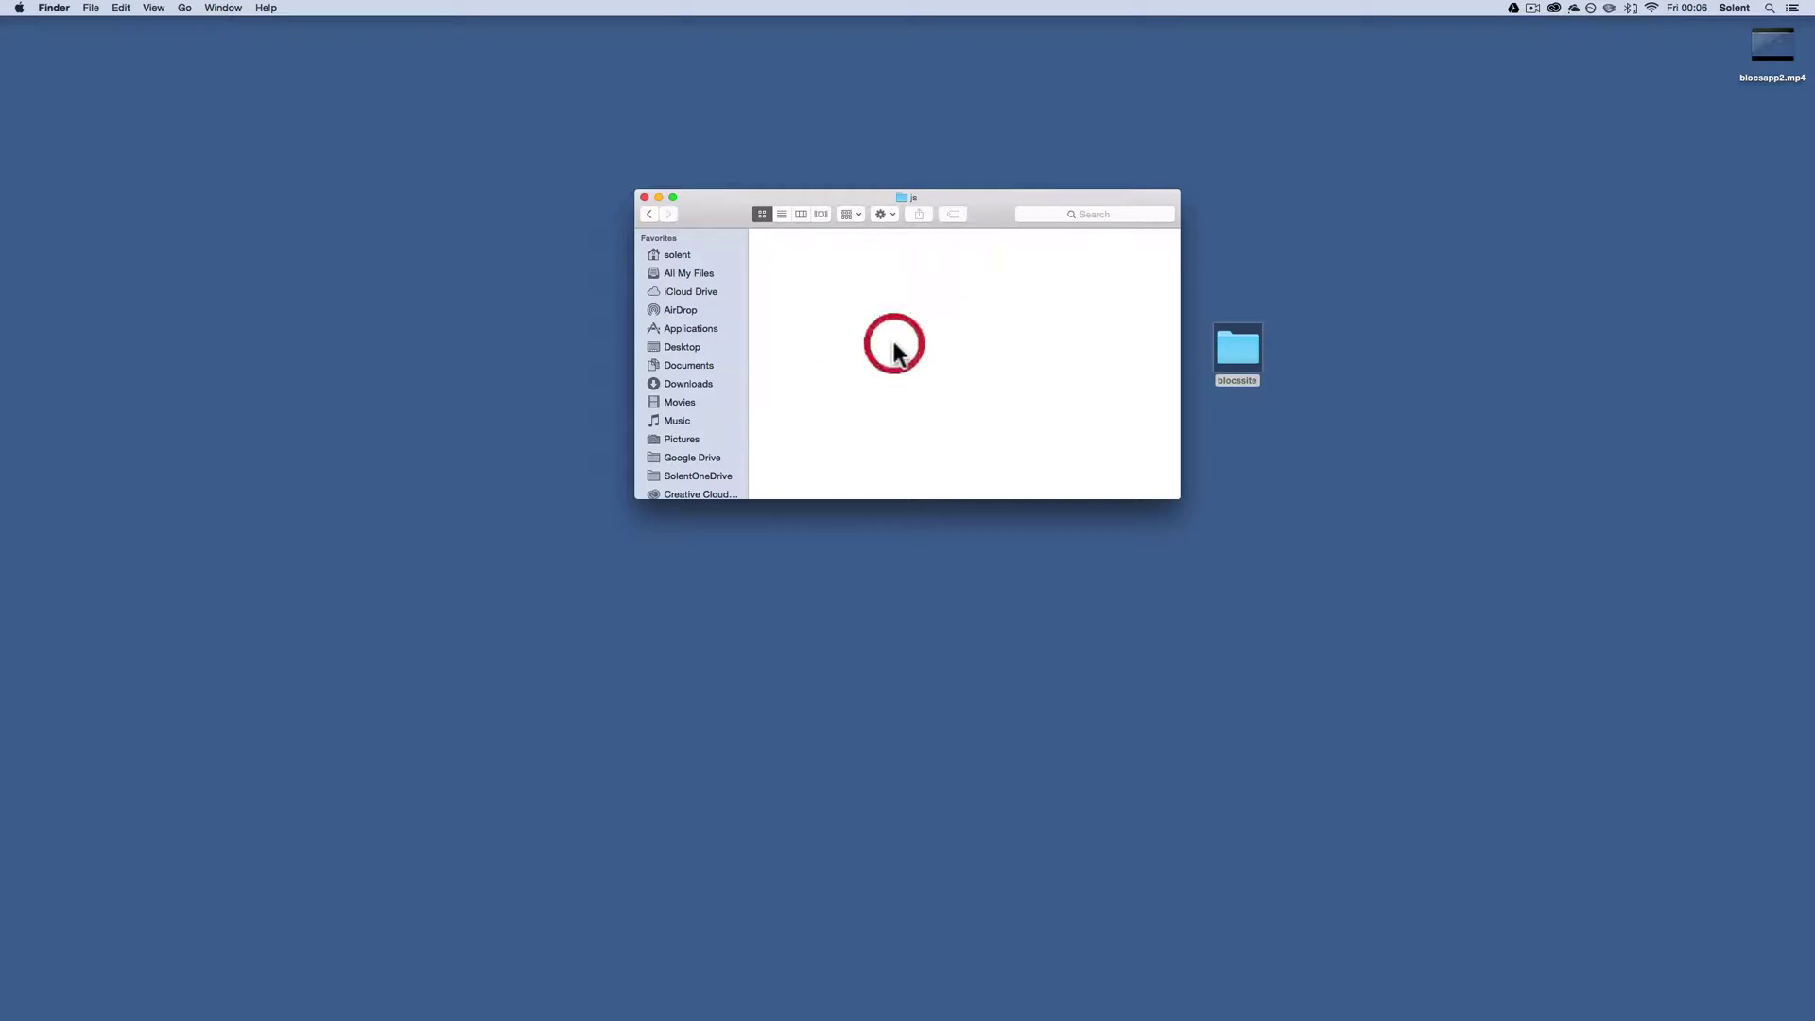
pyautogui.click(650, 214)
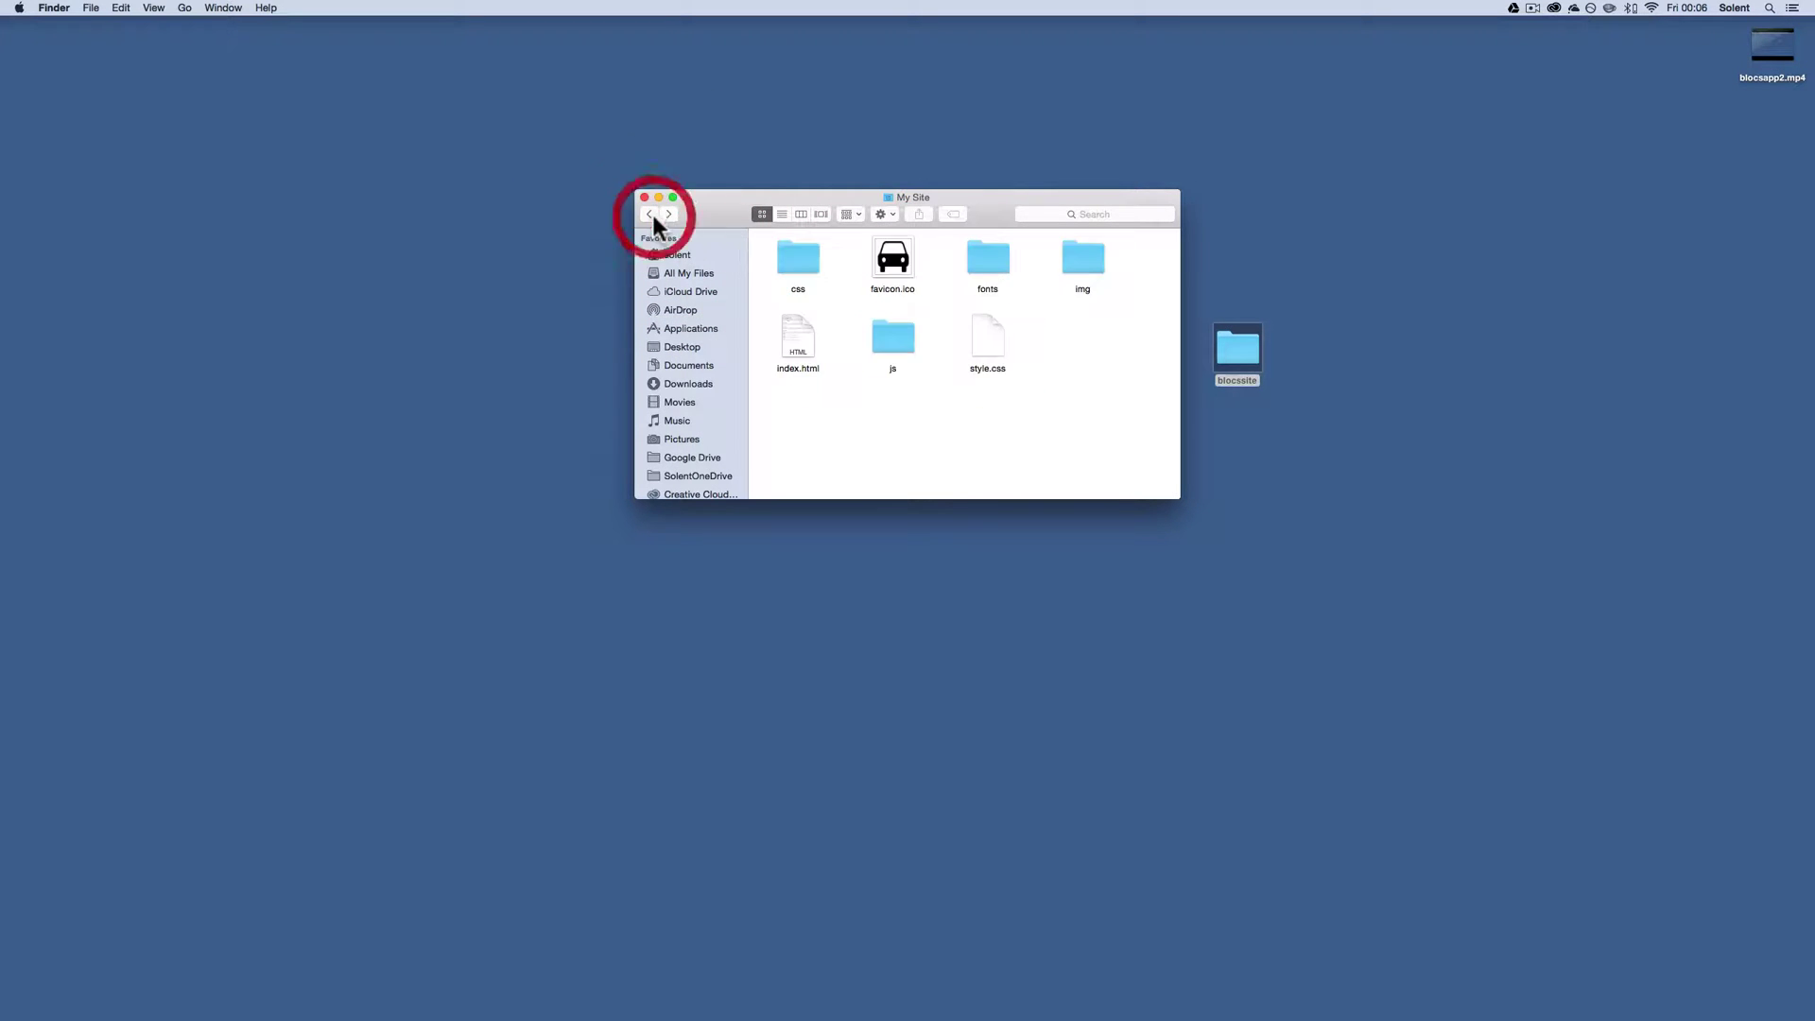
pyautogui.doubleClick(995, 269)
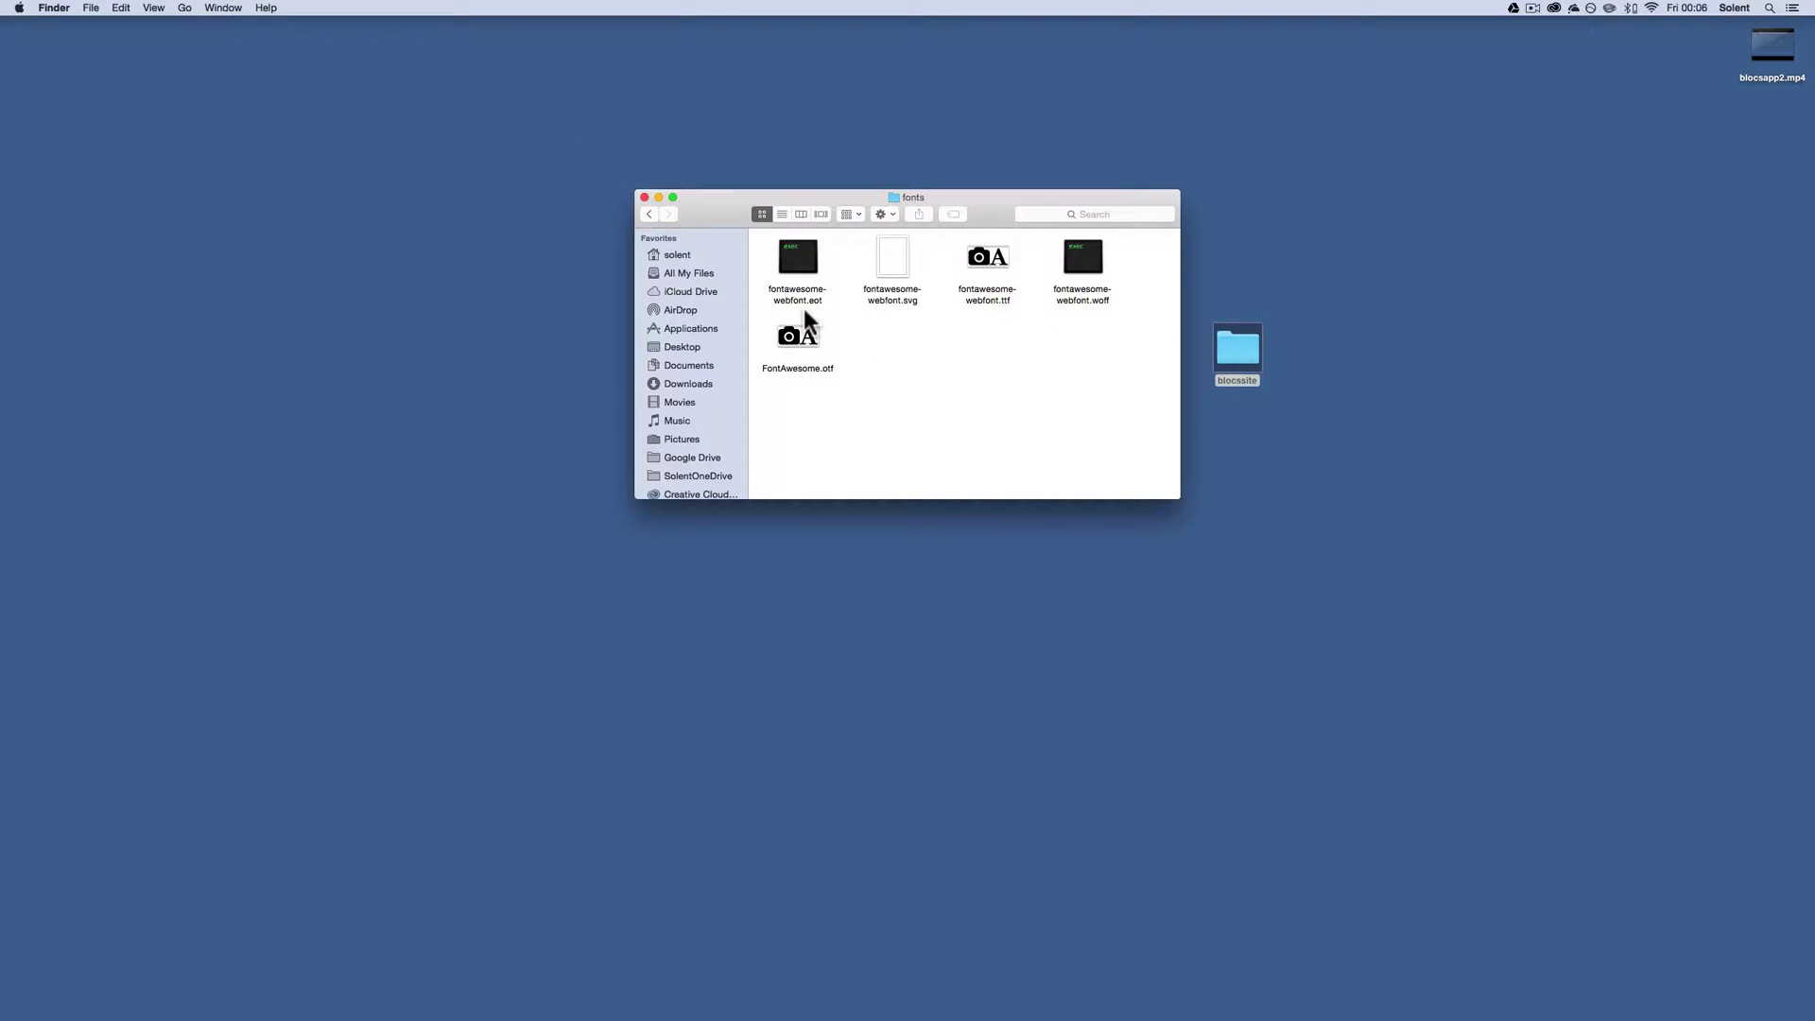
pyautogui.click(650, 215)
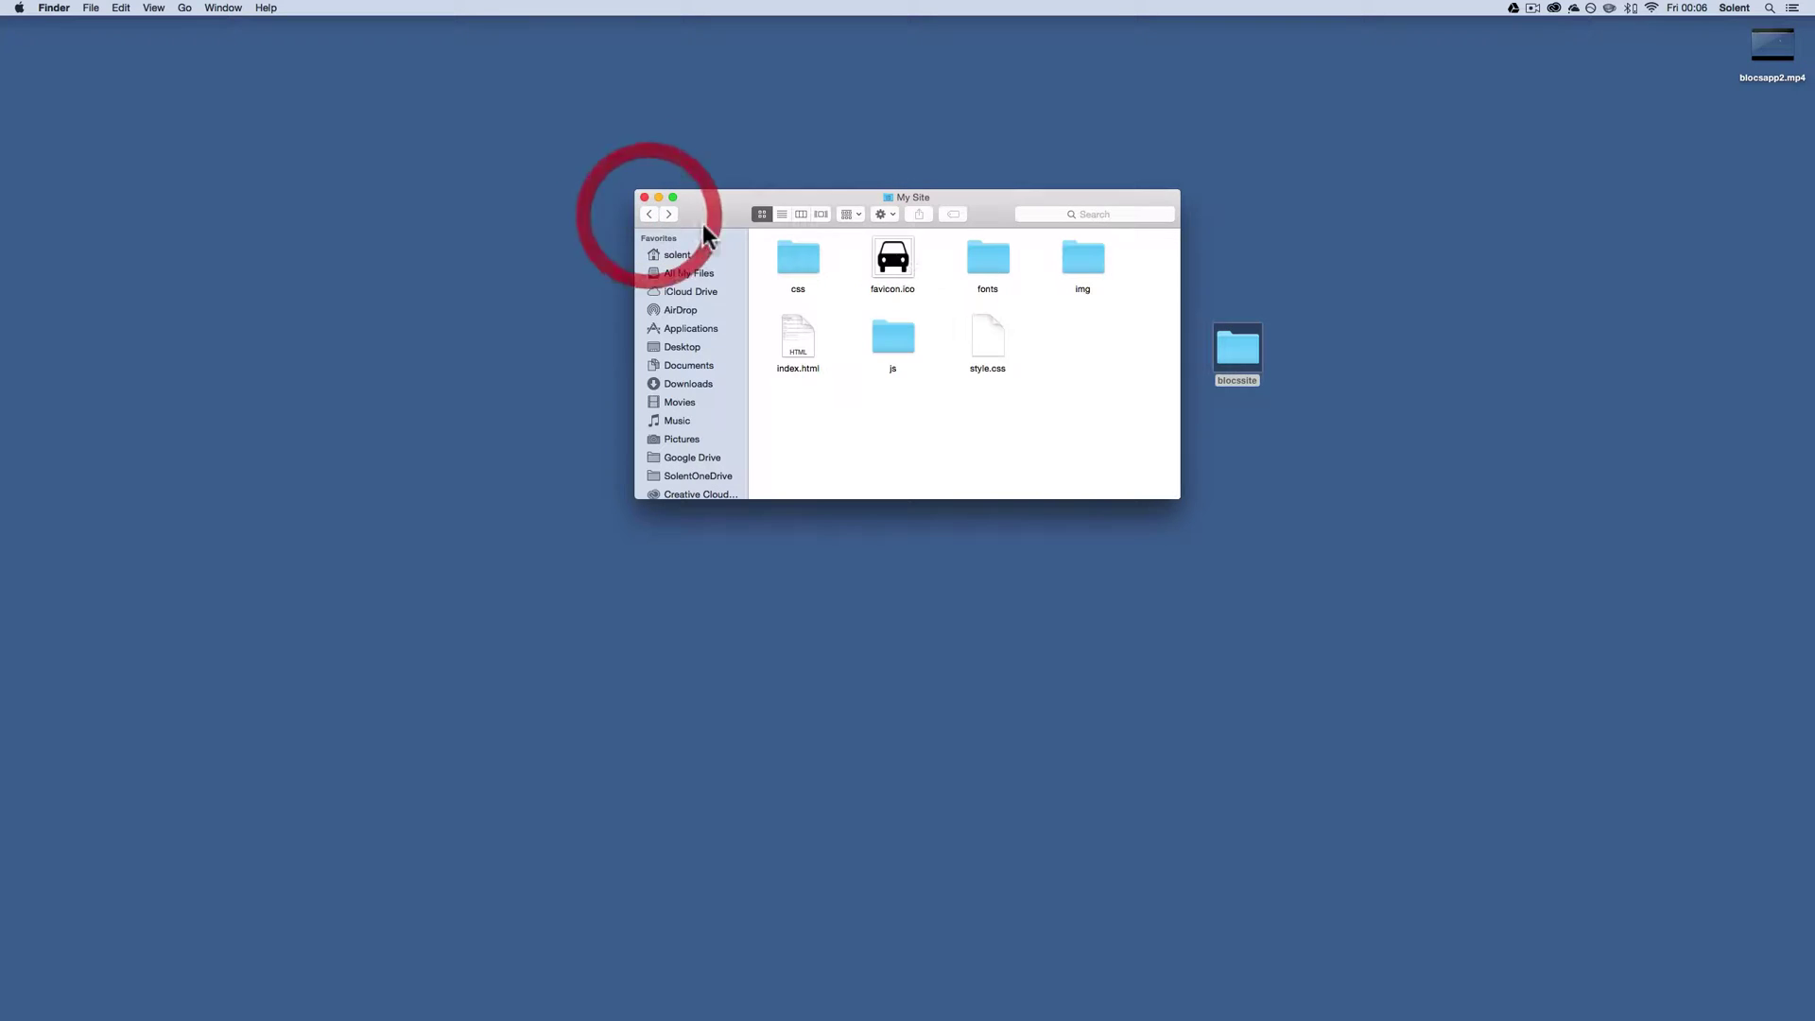
pyautogui.click(1092, 266)
pyautogui.click(1096, 365)
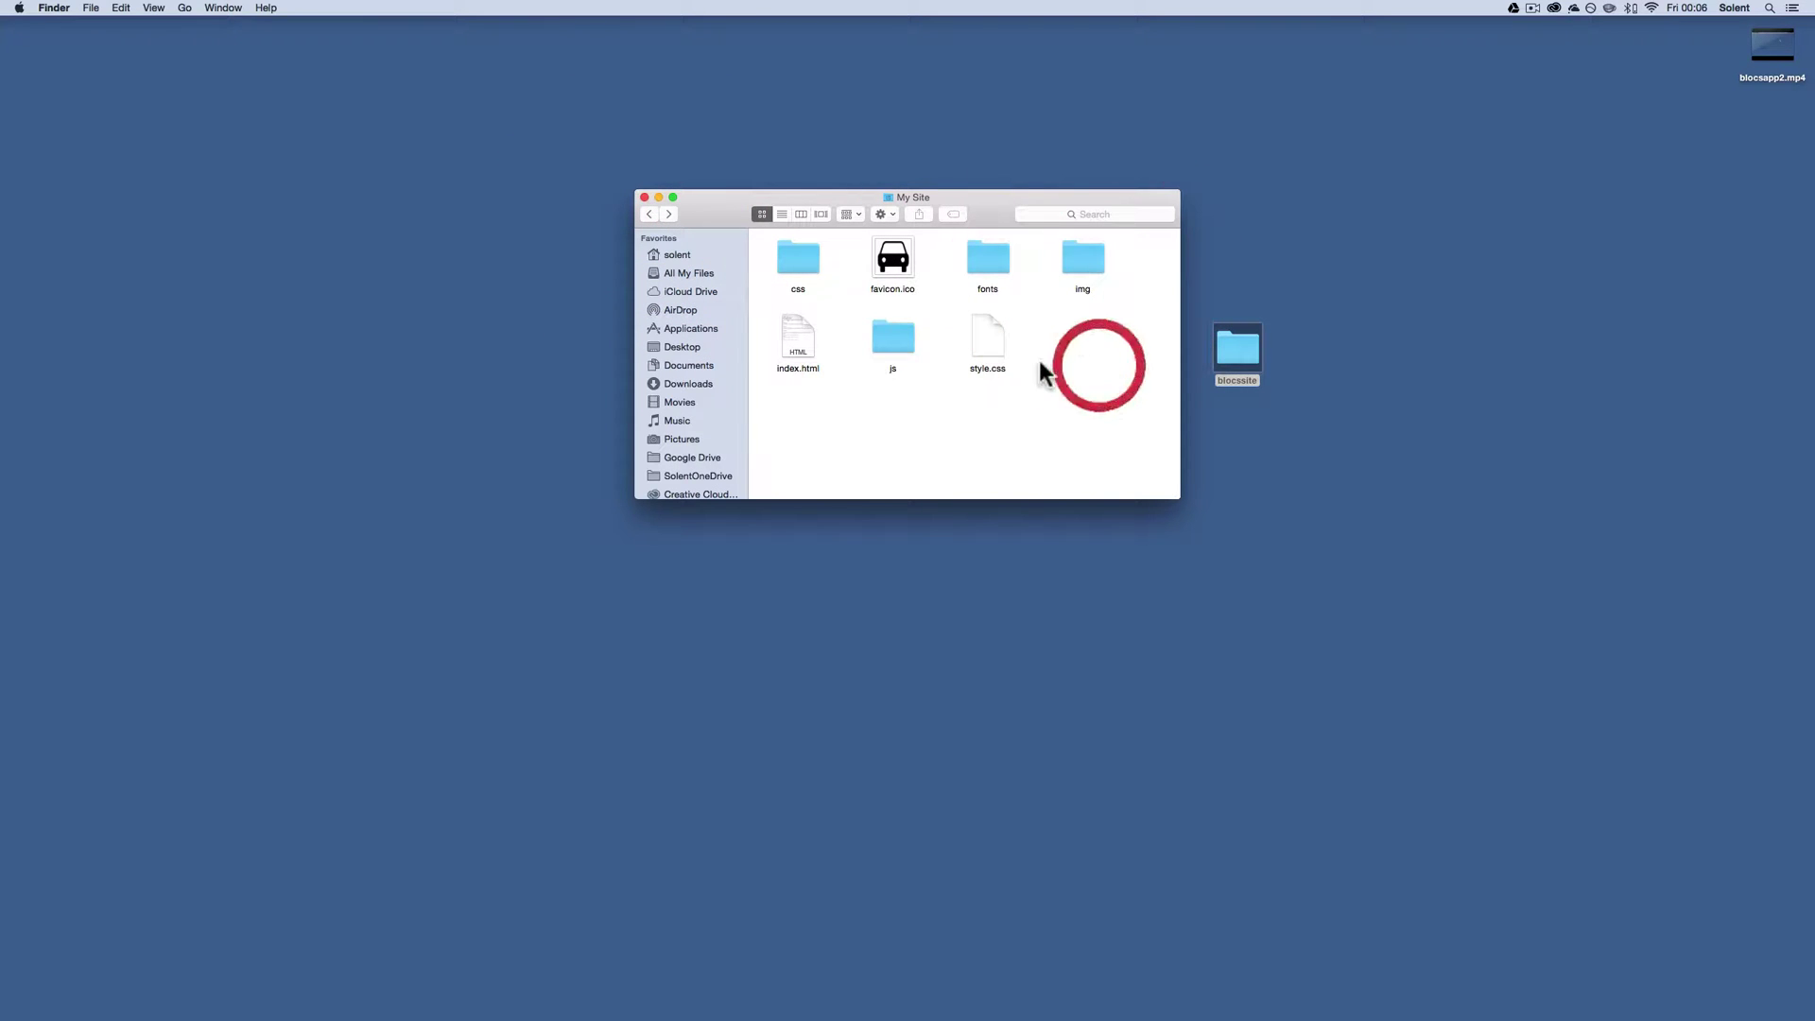
pyautogui.click(982, 340)
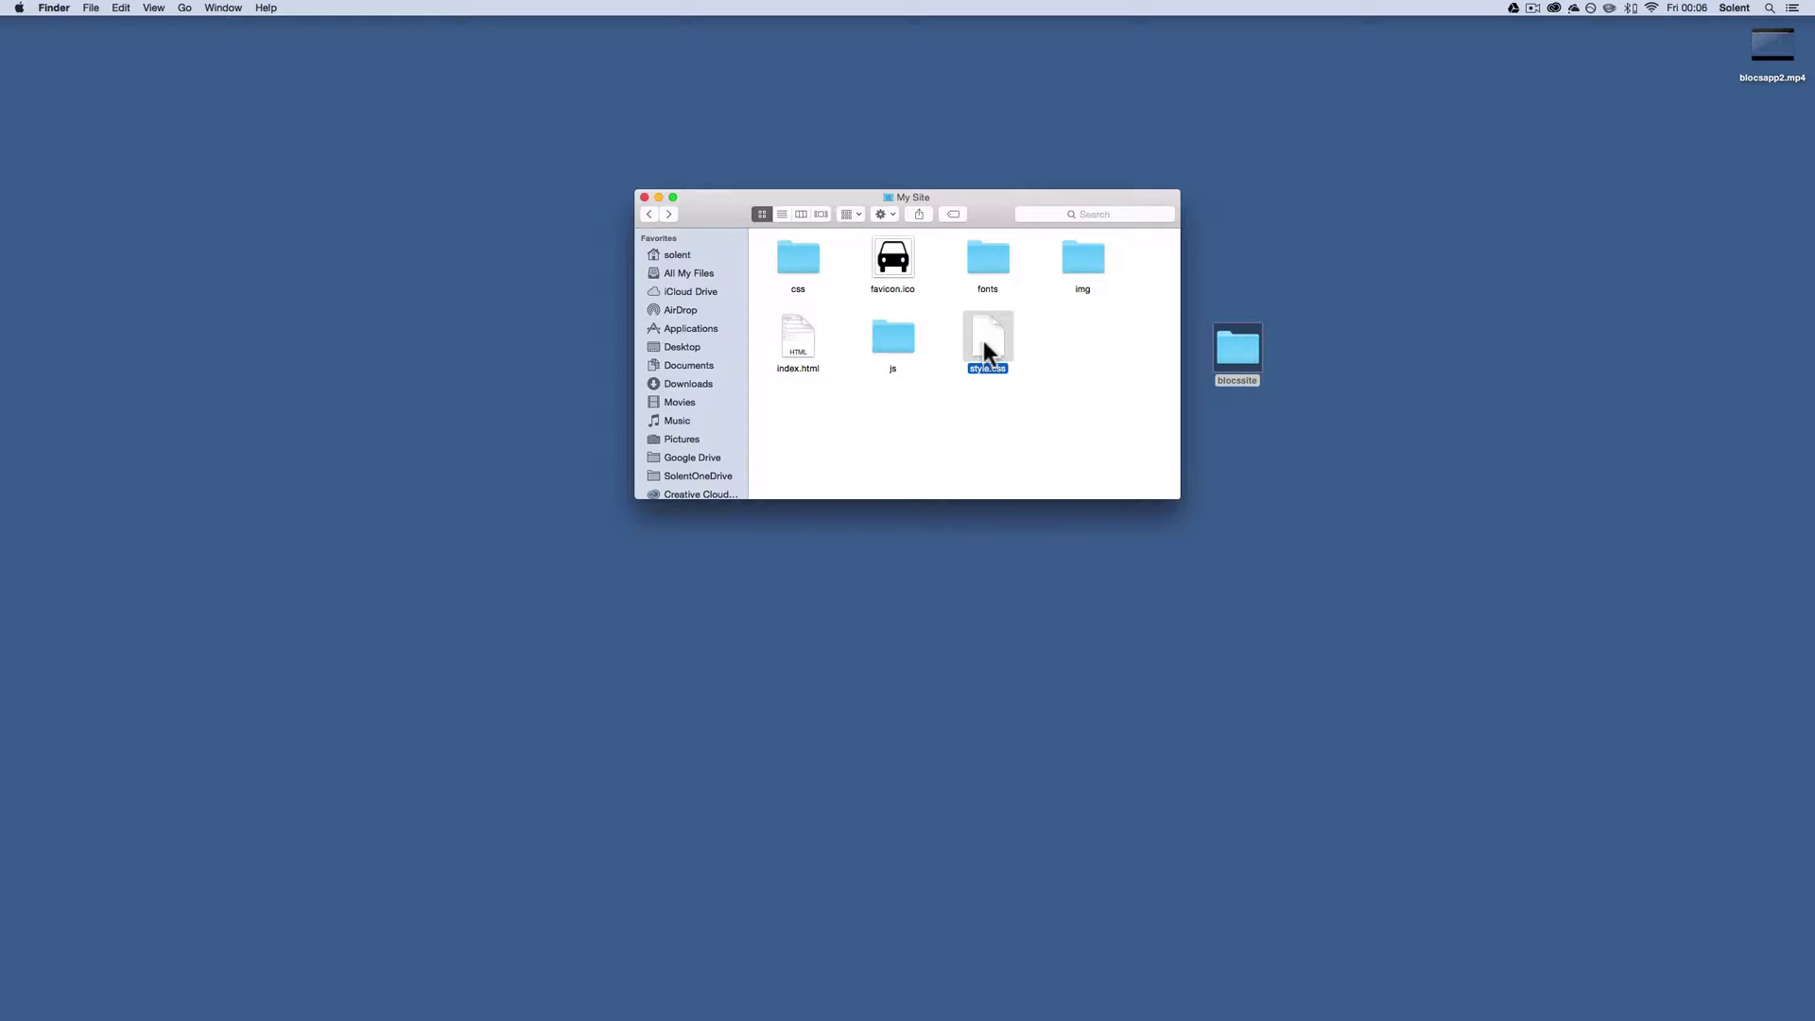
# Launch Brackets, open style.css in it, and scroll through its CSS rules
pyautogui.moveTo(90, 1014)
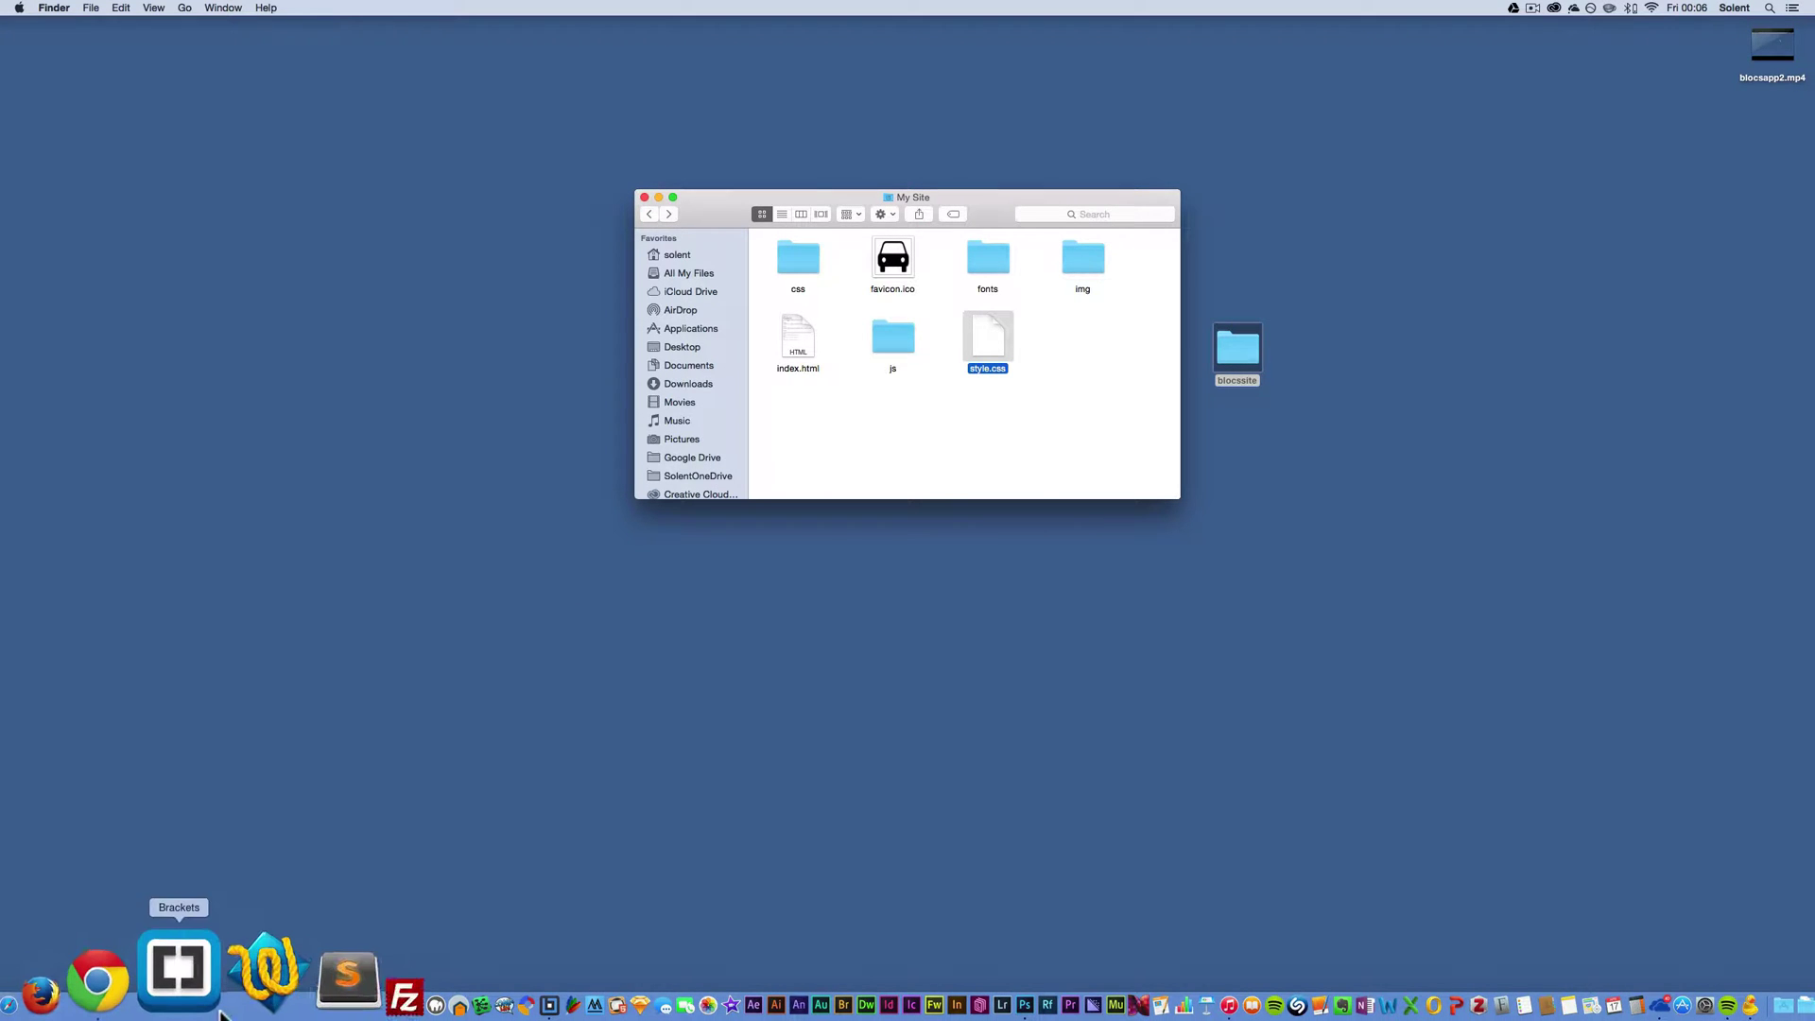
pyautogui.click(210, 1013)
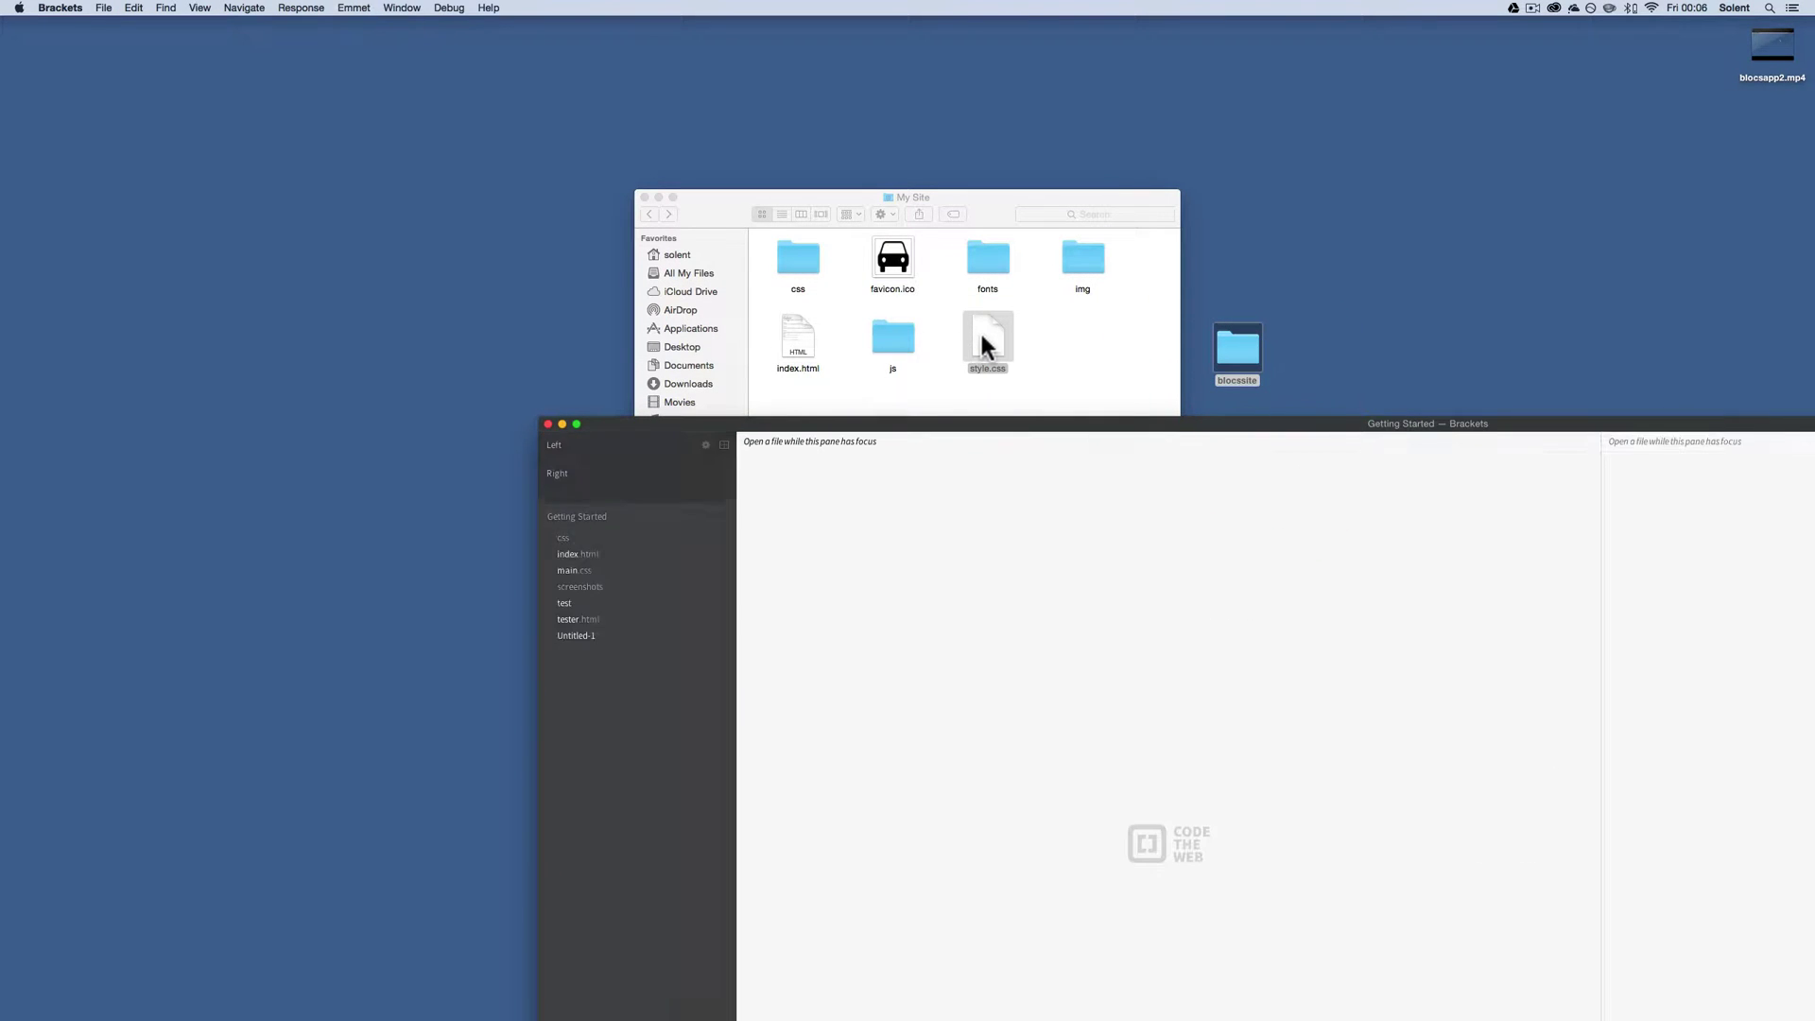
pyautogui.moveTo(983, 333); pyautogui.dragTo(570, 468)
pyautogui.moveTo(930, 429); pyautogui.dragTo(631, 34)
pyautogui.scroll(-3, 908, 484)
pyautogui.scroll(-10, 909, 484)
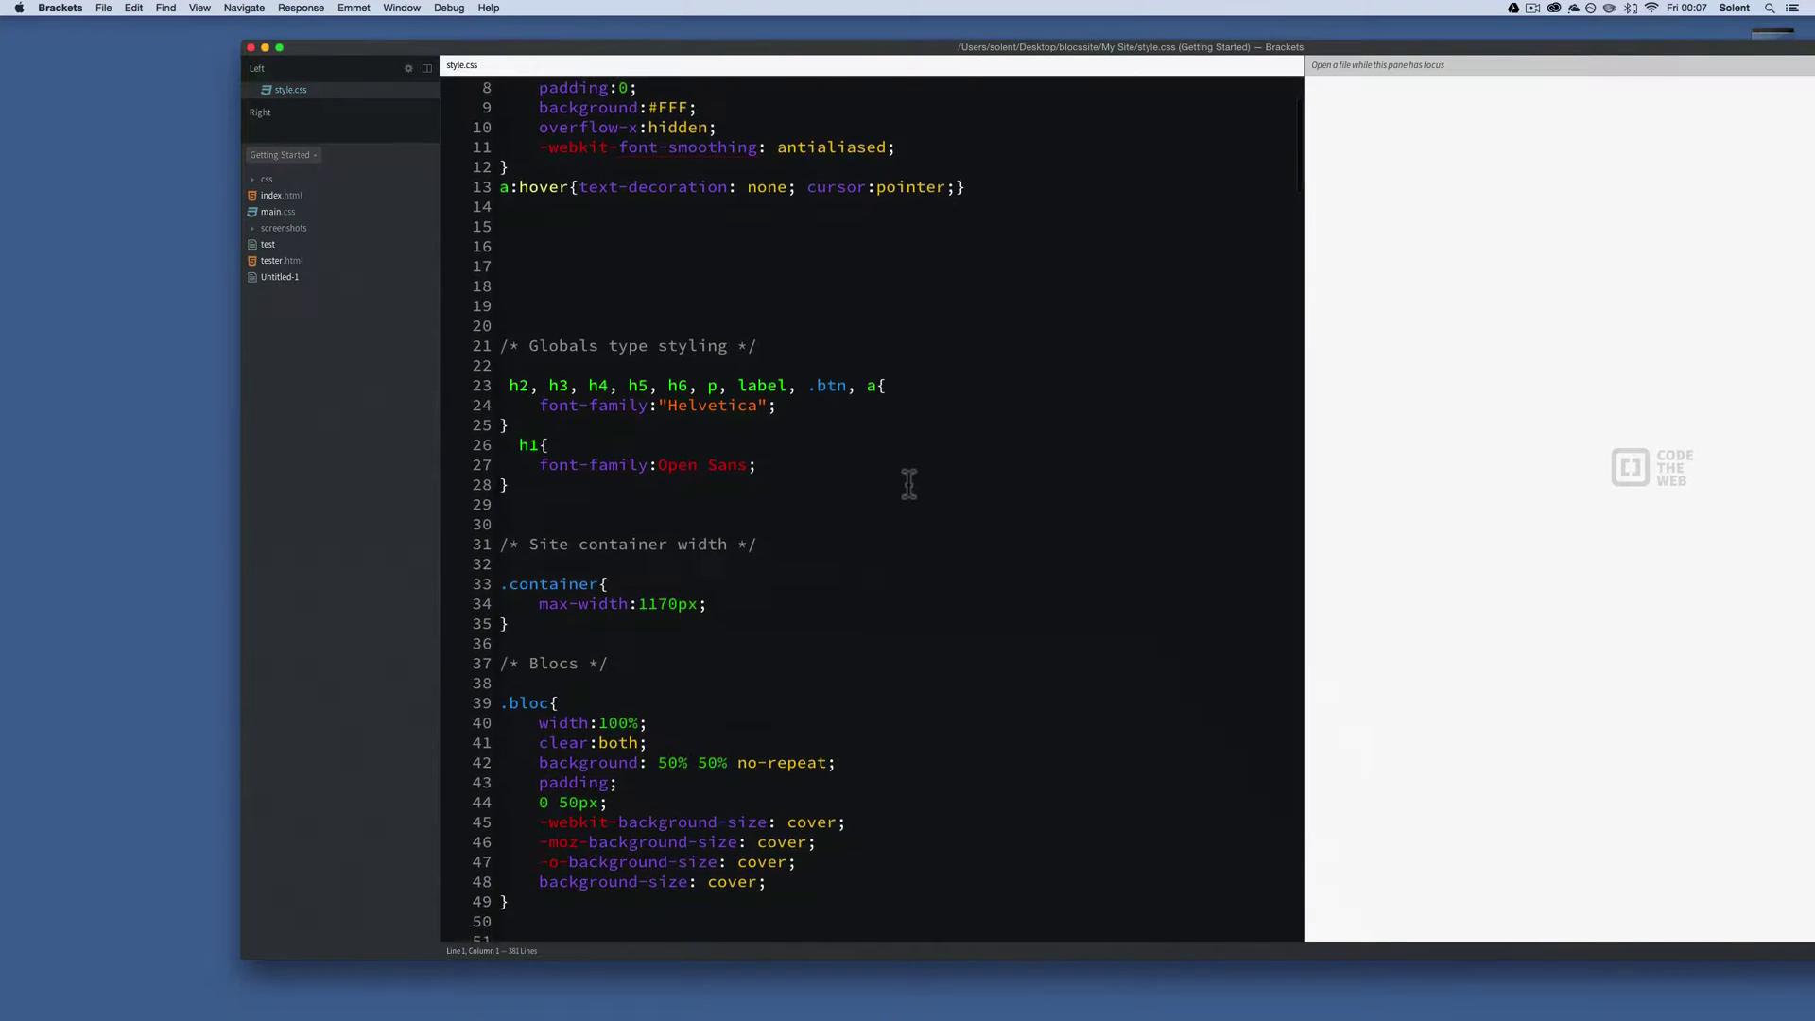
pyautogui.scroll(-17, 908, 484)
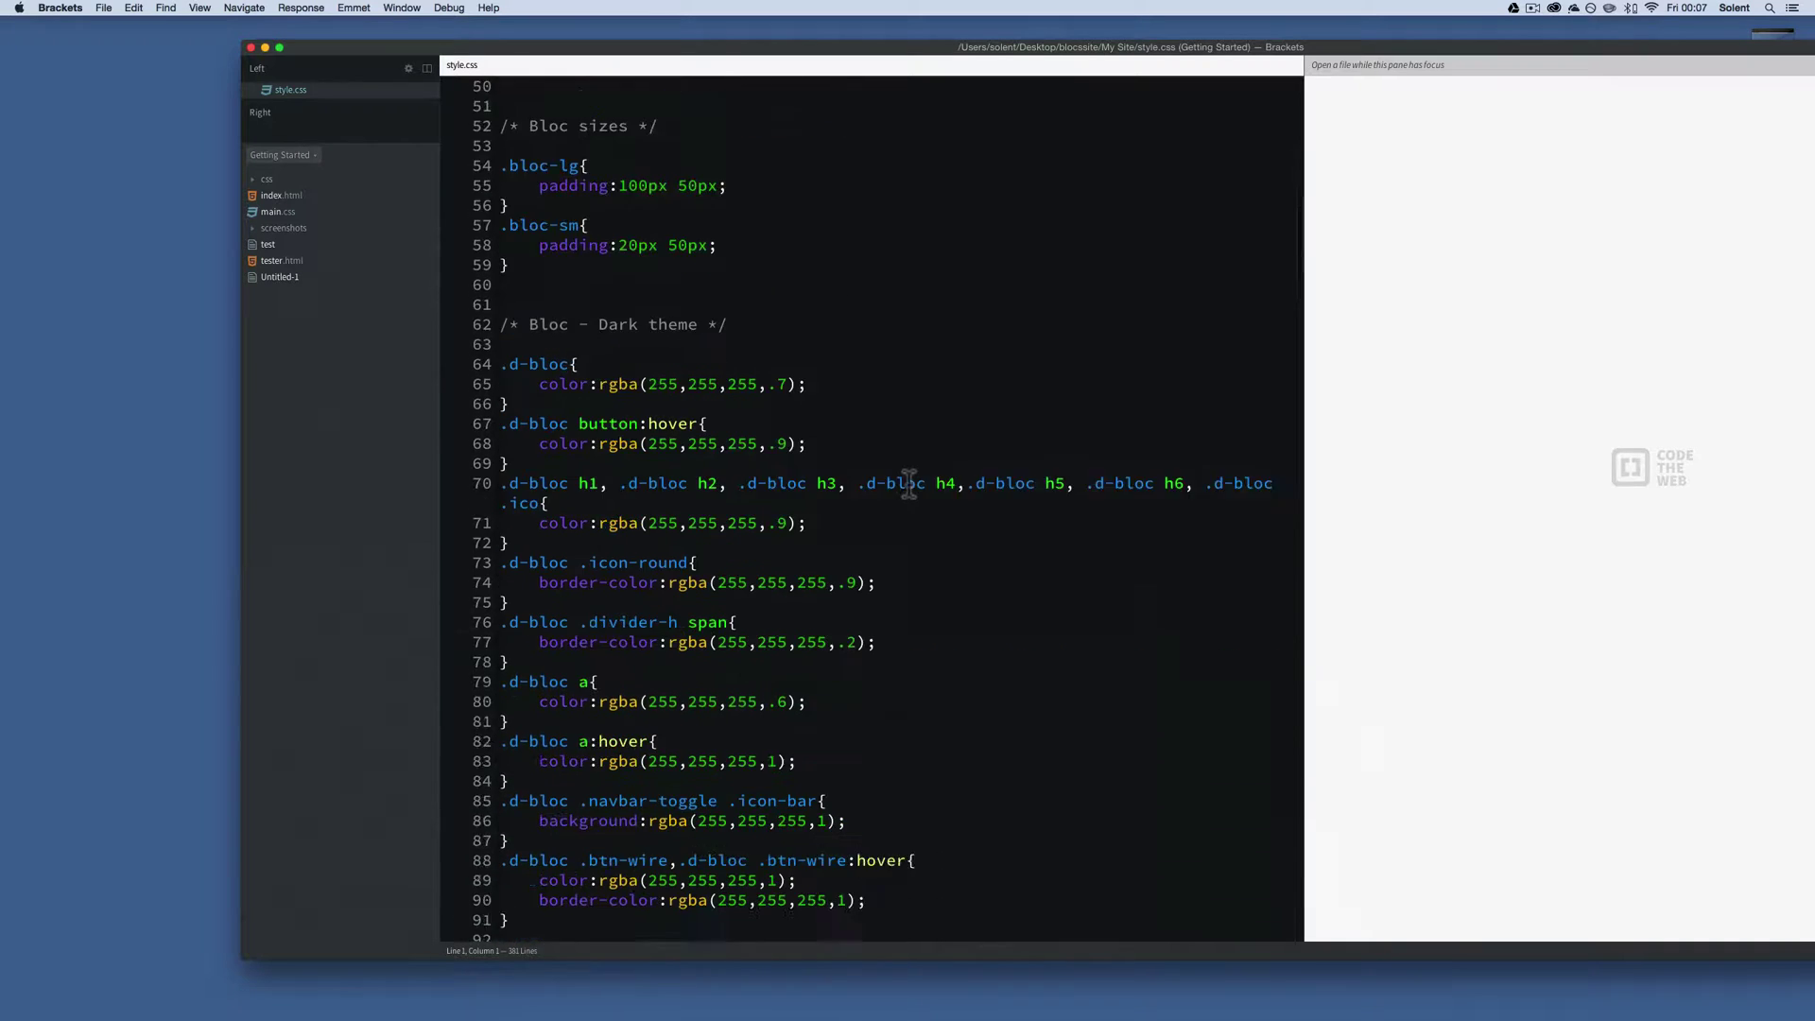
pyautogui.scroll(-19, 911, 484)
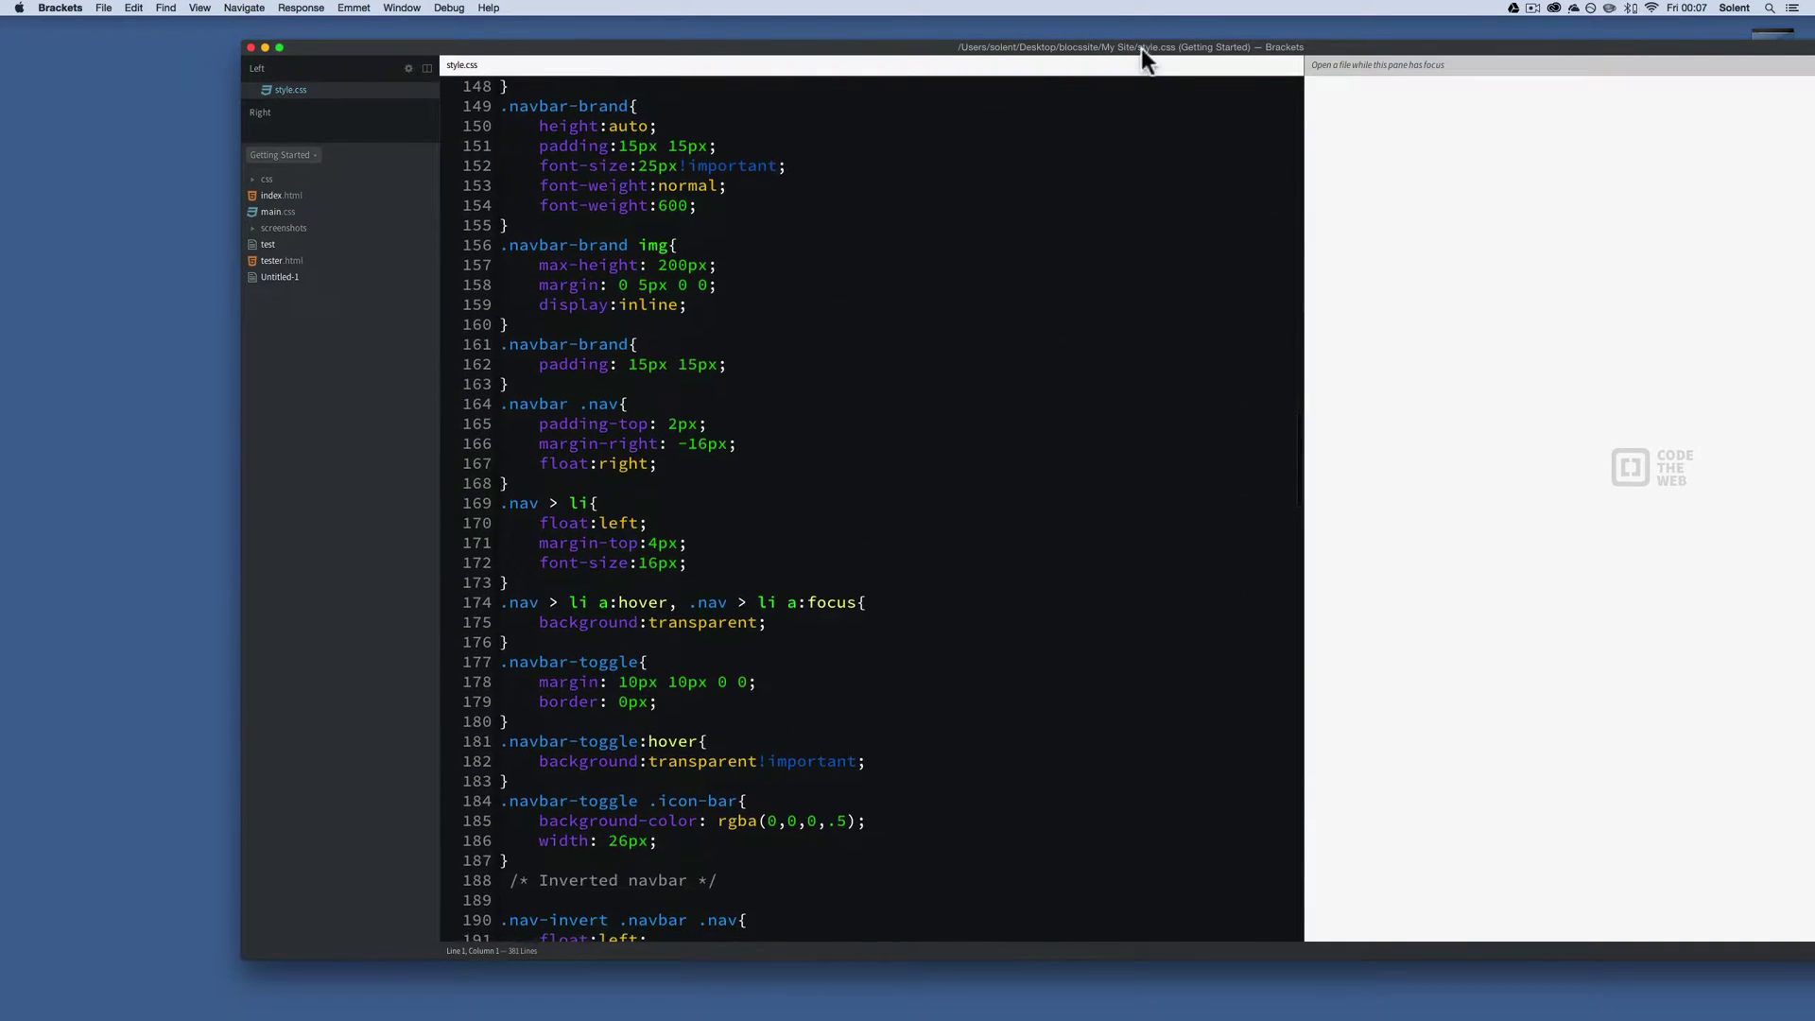
pyautogui.moveTo(1142, 48); pyautogui.dragTo(1132, 471)
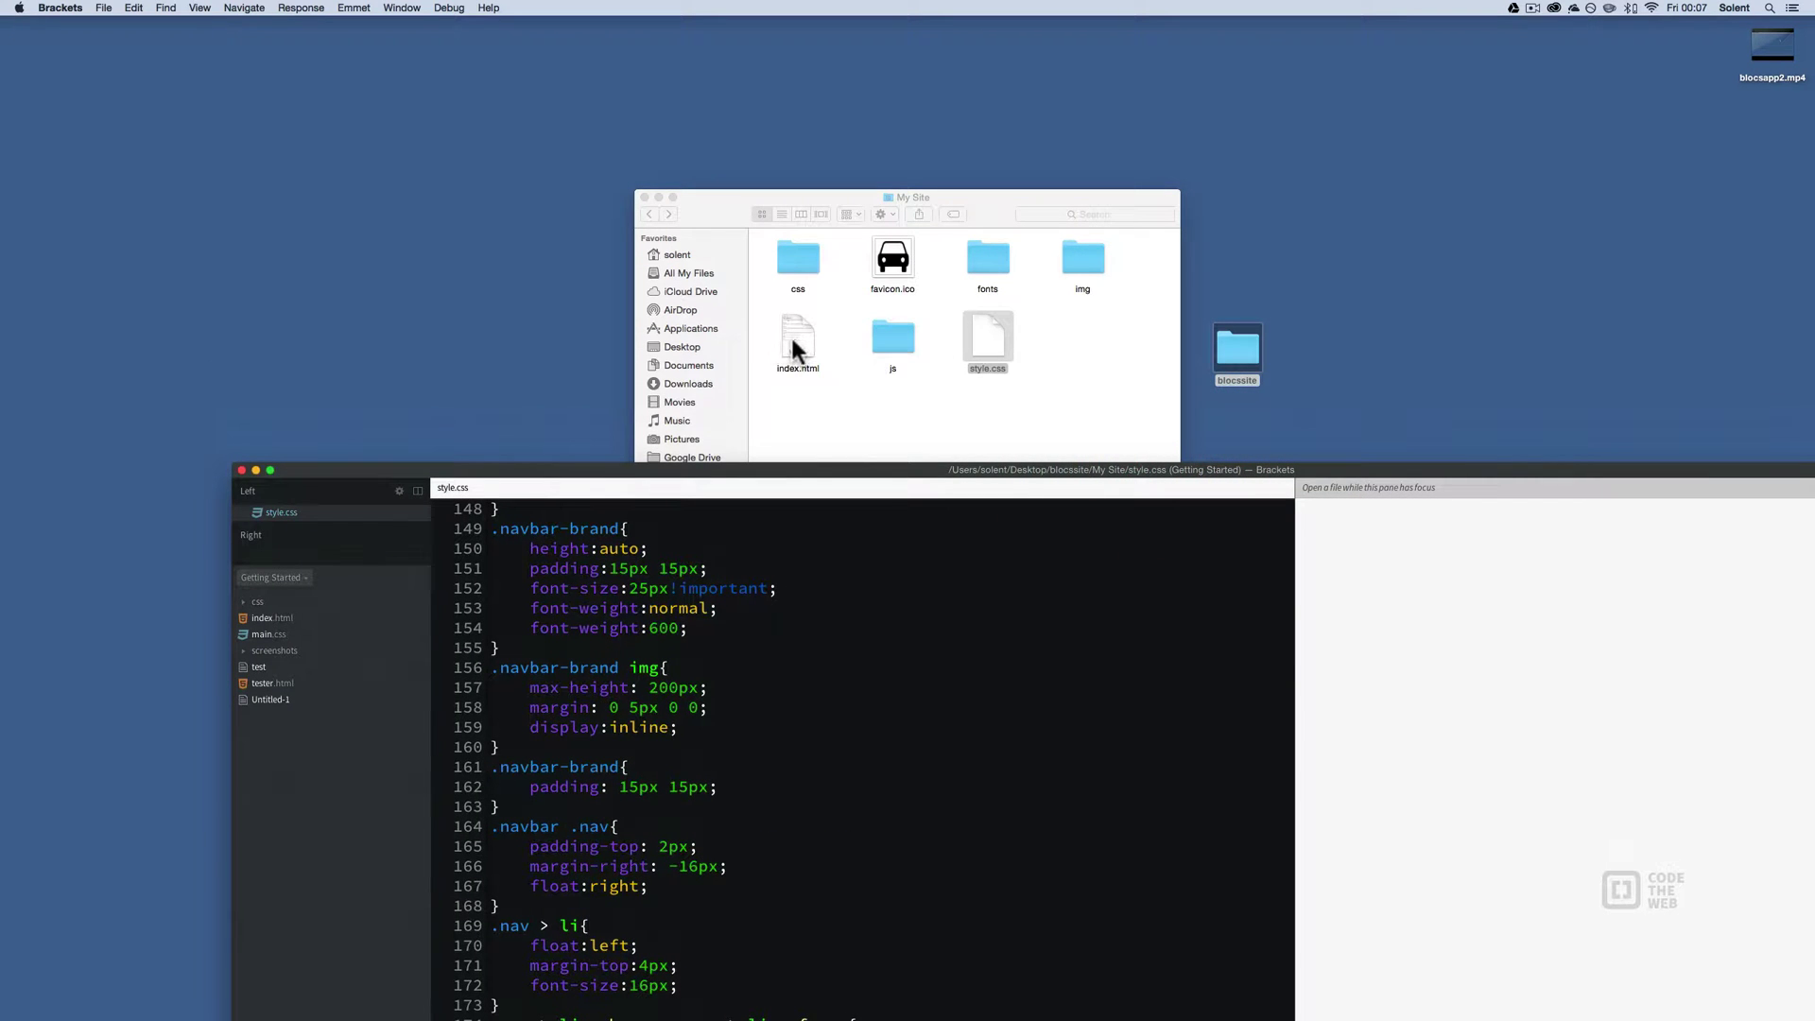
# Open index.html in Brackets with the split view set to No Split
pyautogui.moveTo(794, 342); pyautogui.dragTo(312, 520)
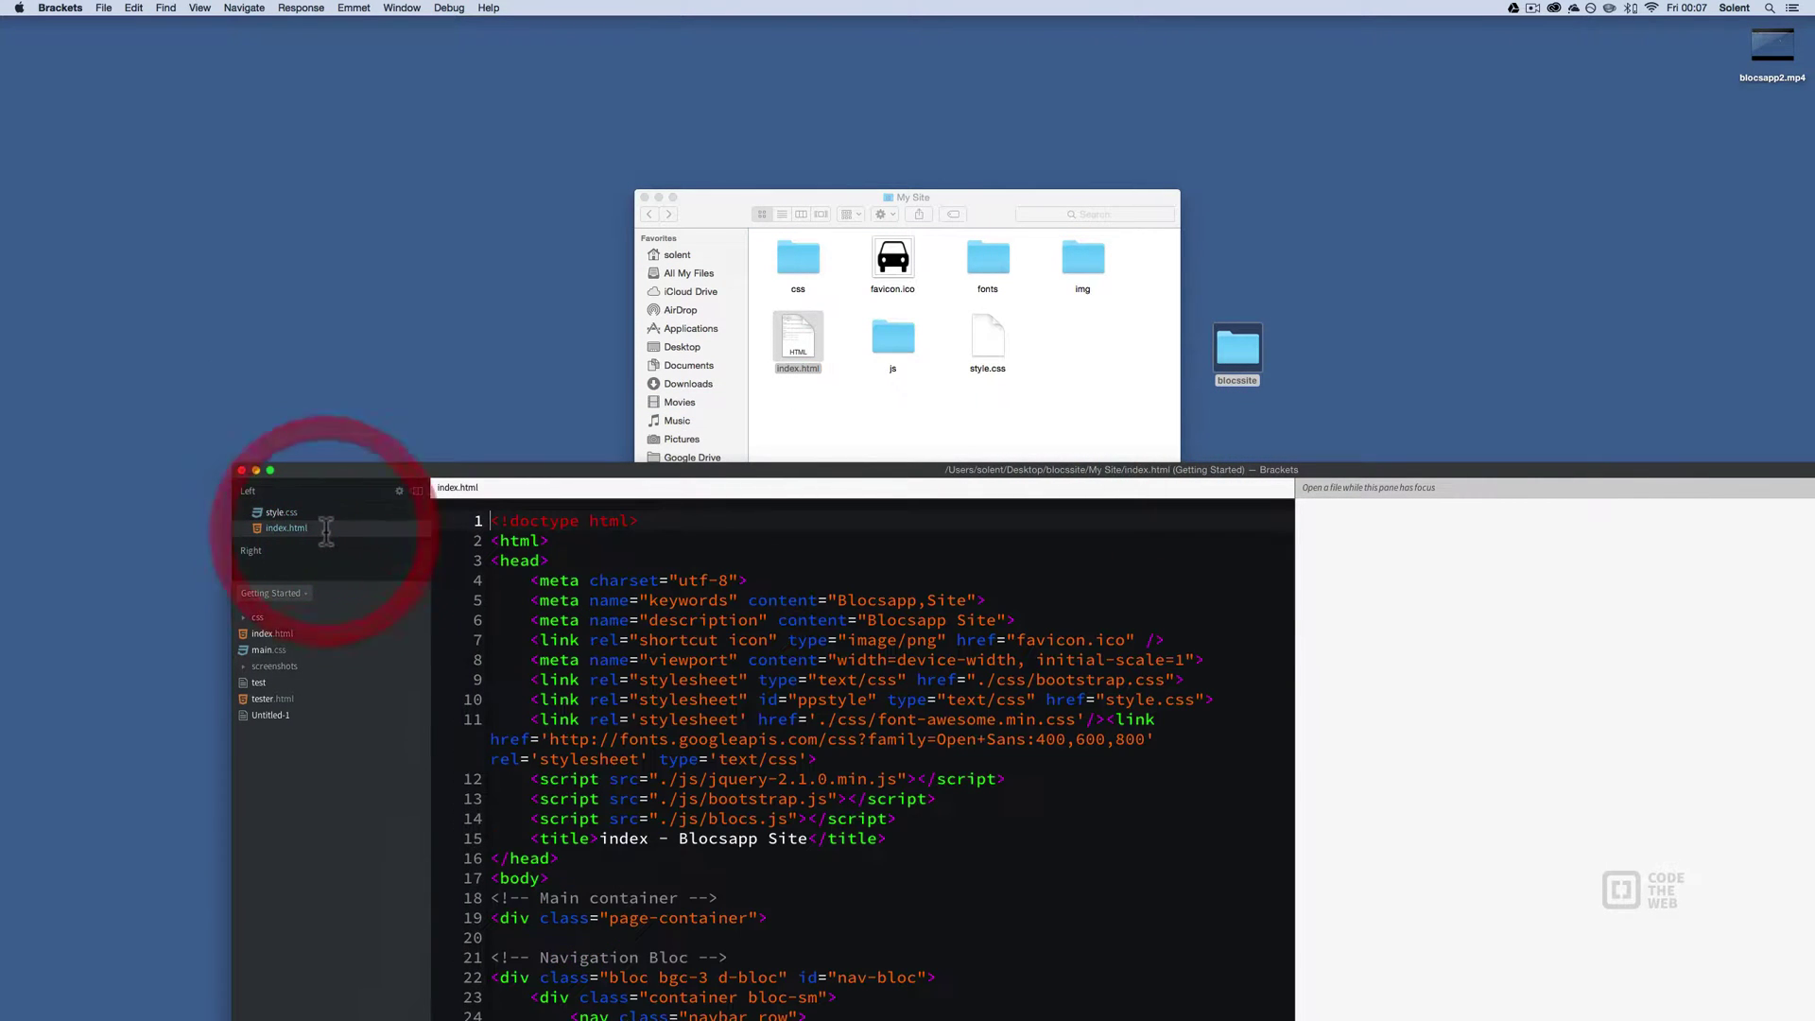
pyautogui.moveTo(740, 468); pyautogui.dragTo(689, 57)
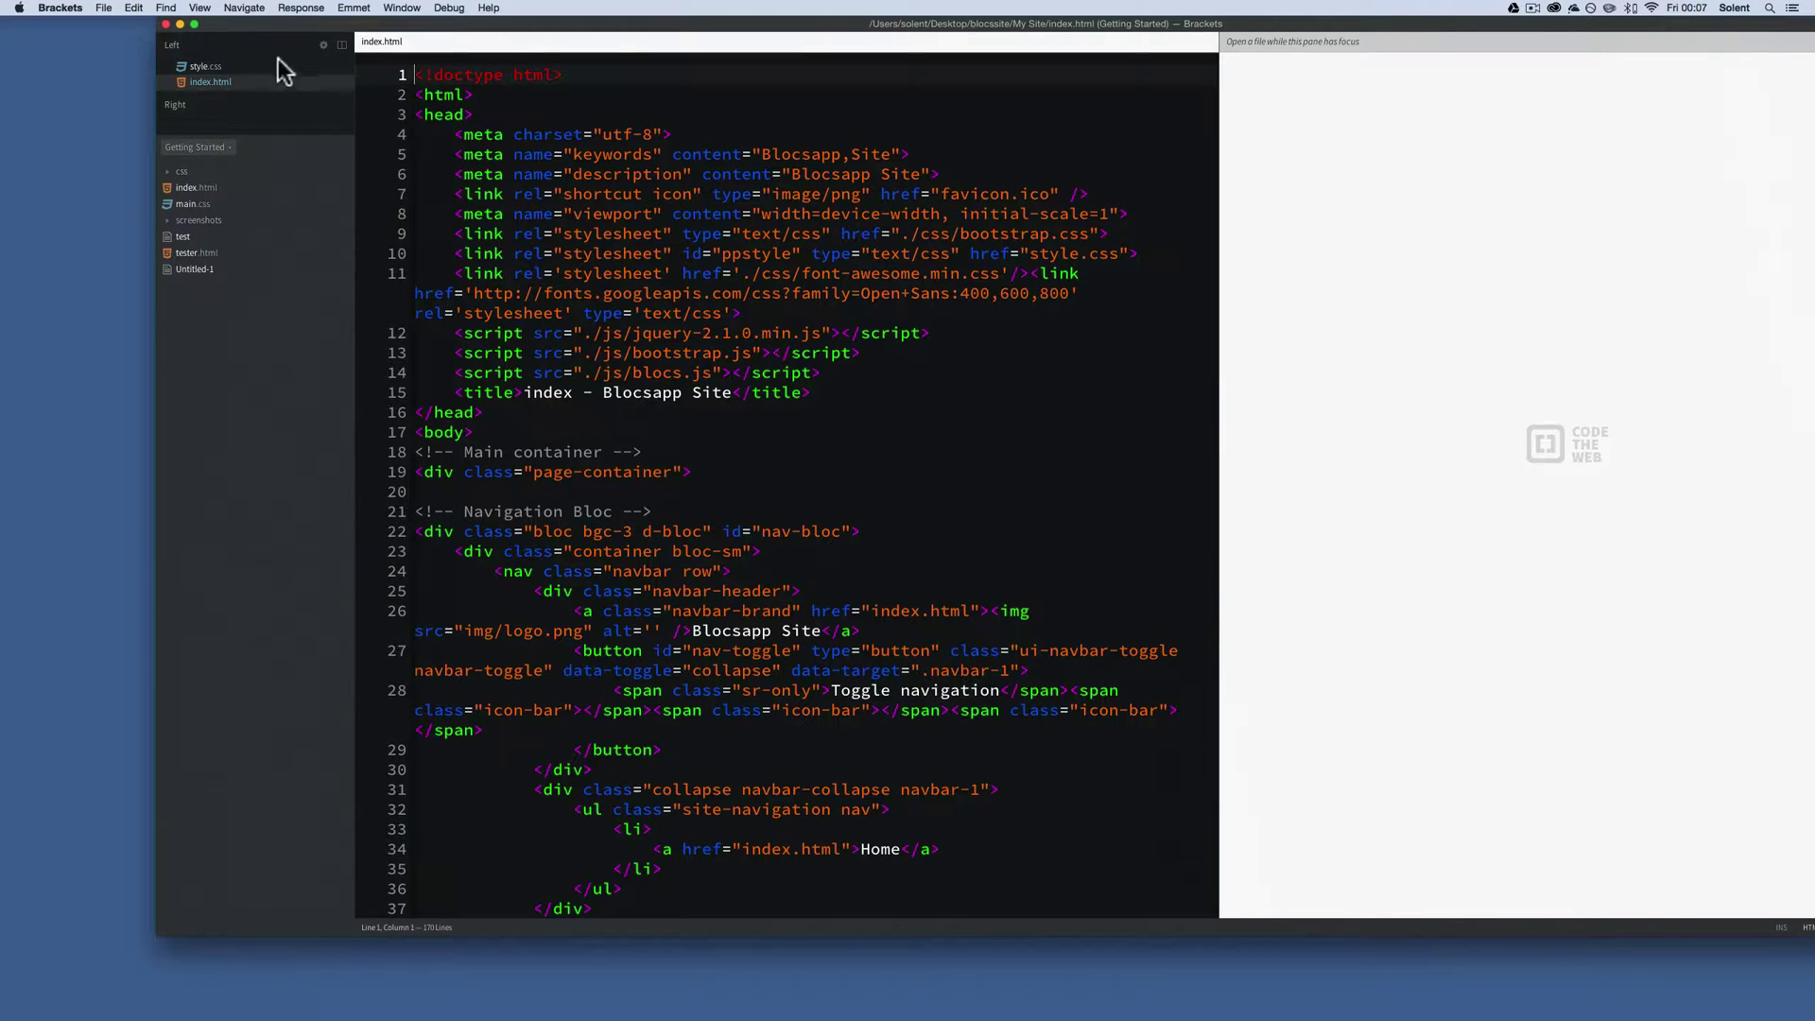
pyautogui.click(341, 46)
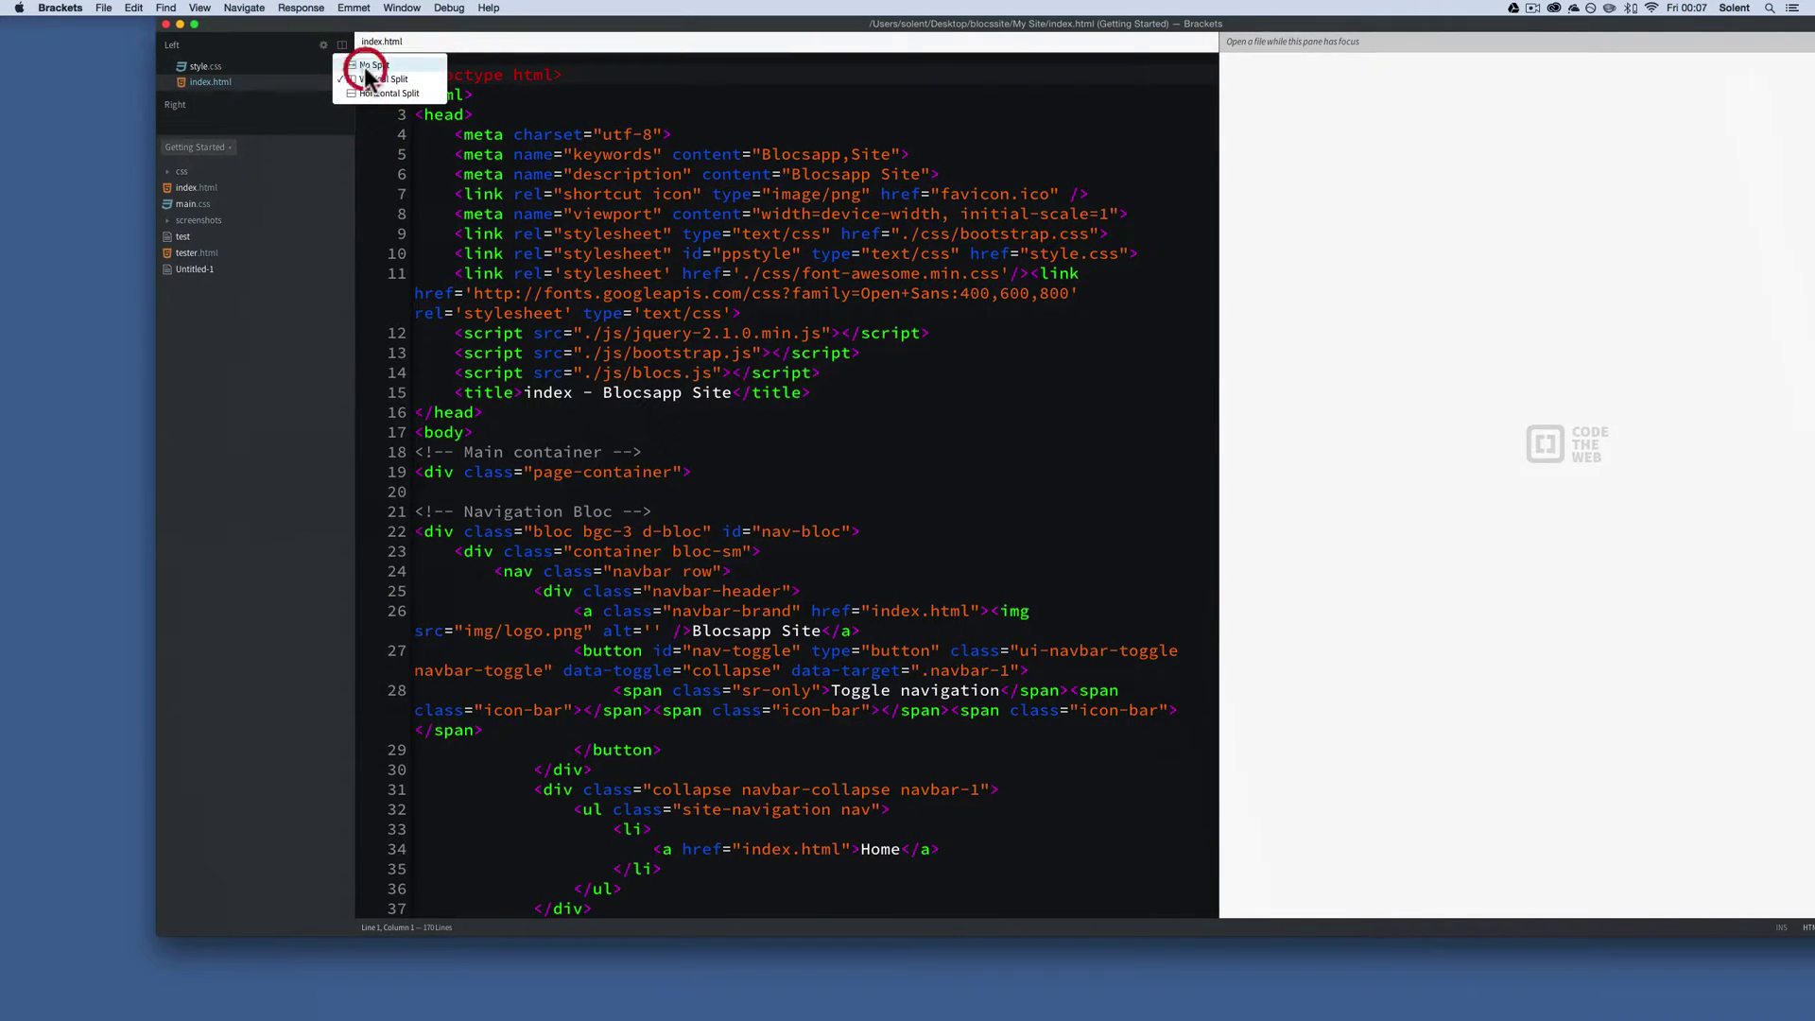
pyautogui.click(369, 66)
# Scroll through the index.html markup, then close the Brackets window
pyautogui.scroll(-10, 1123, 524)
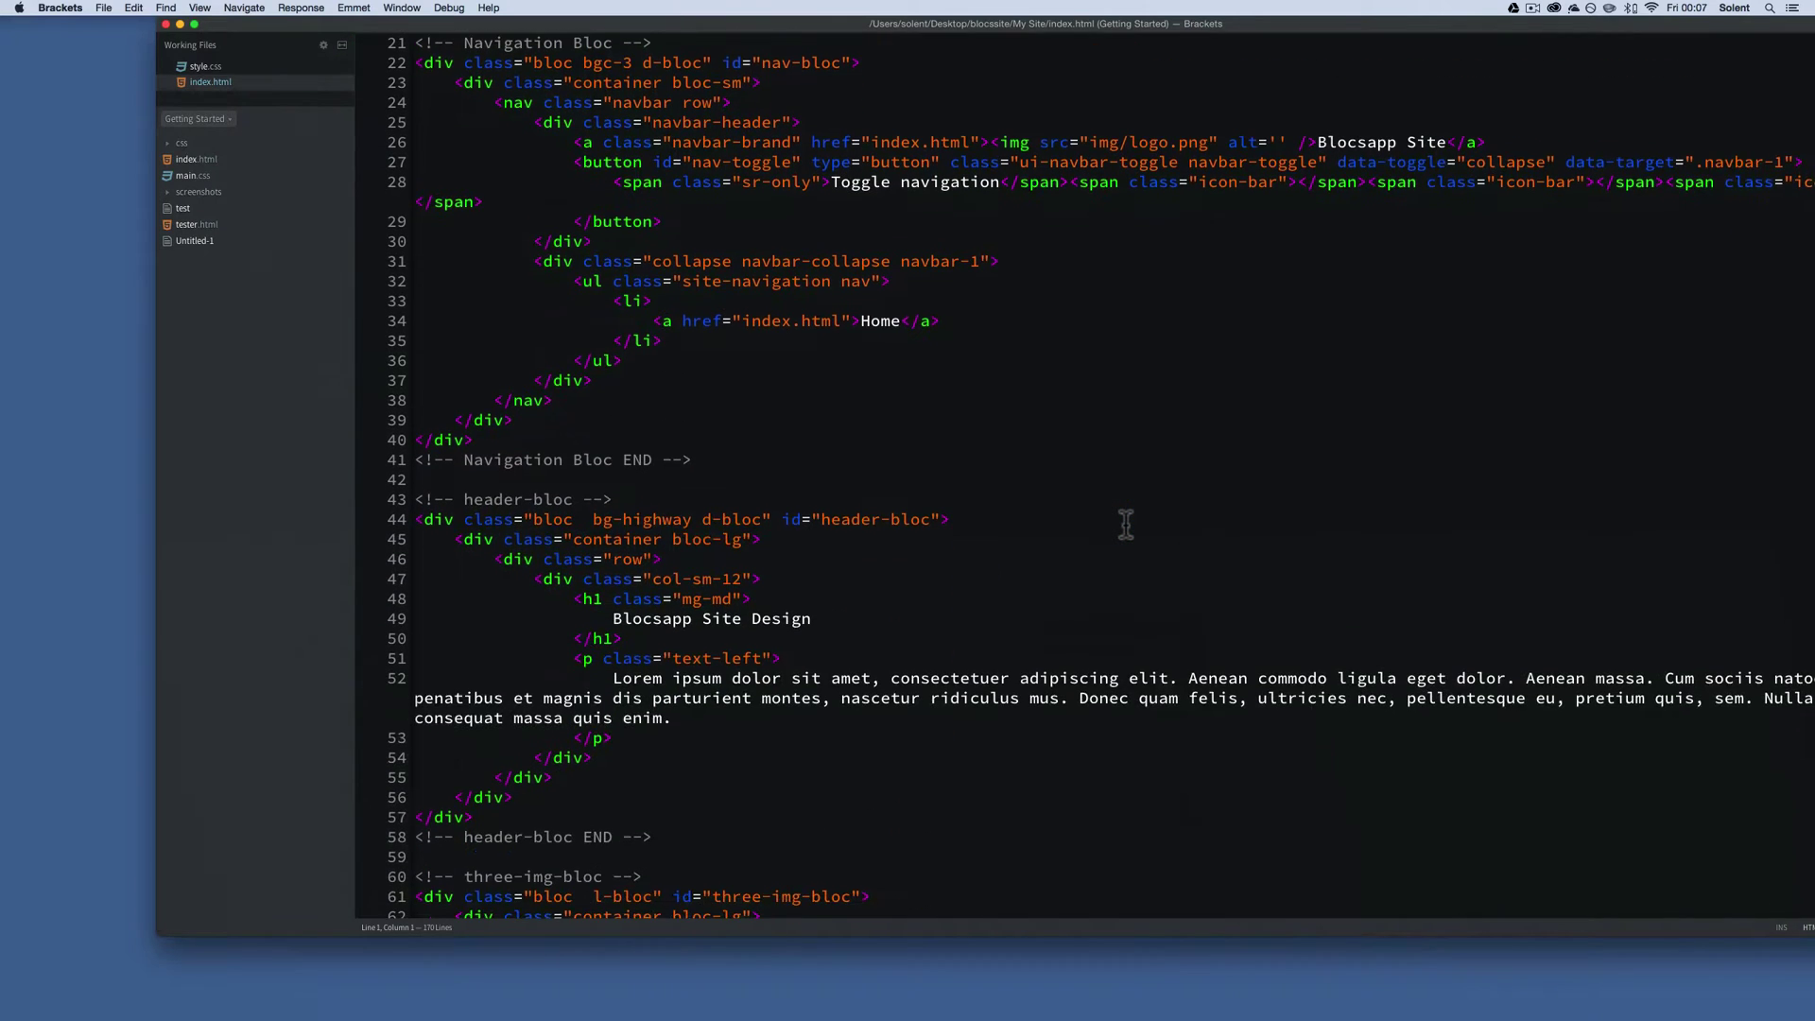
pyautogui.scroll(-2, 1126, 524)
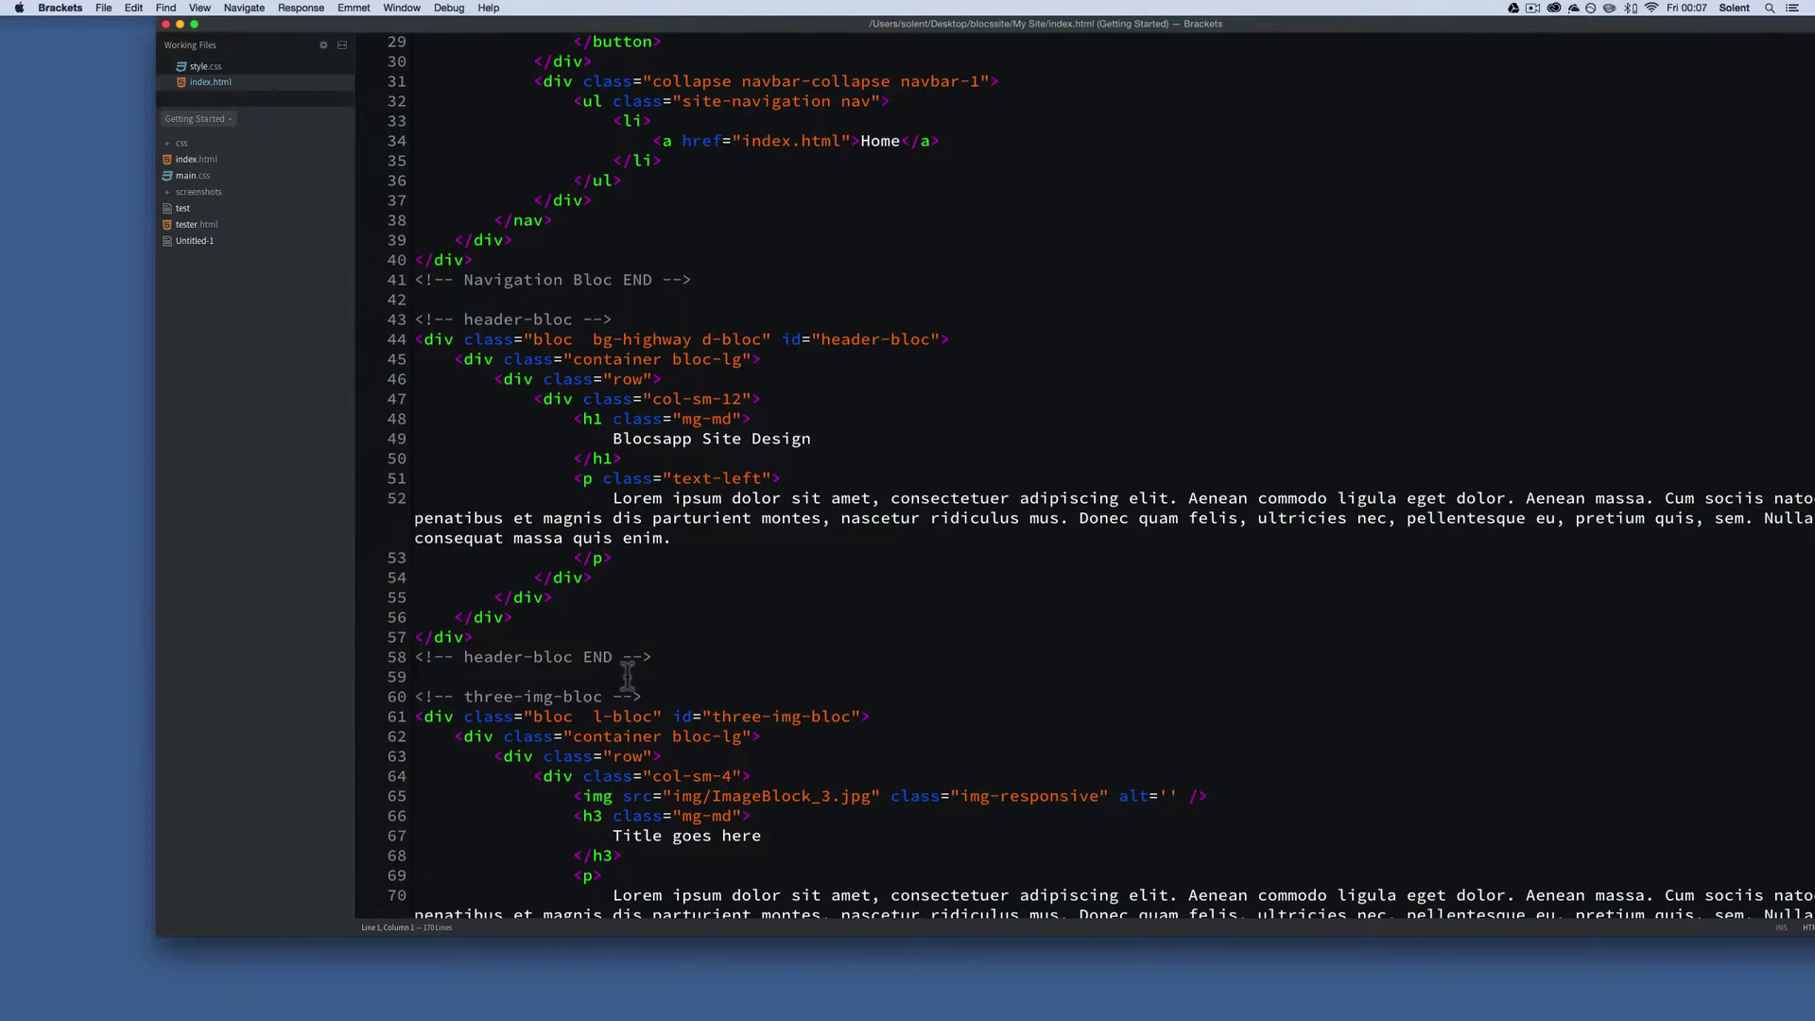
pyautogui.scroll(-3, 605, 652)
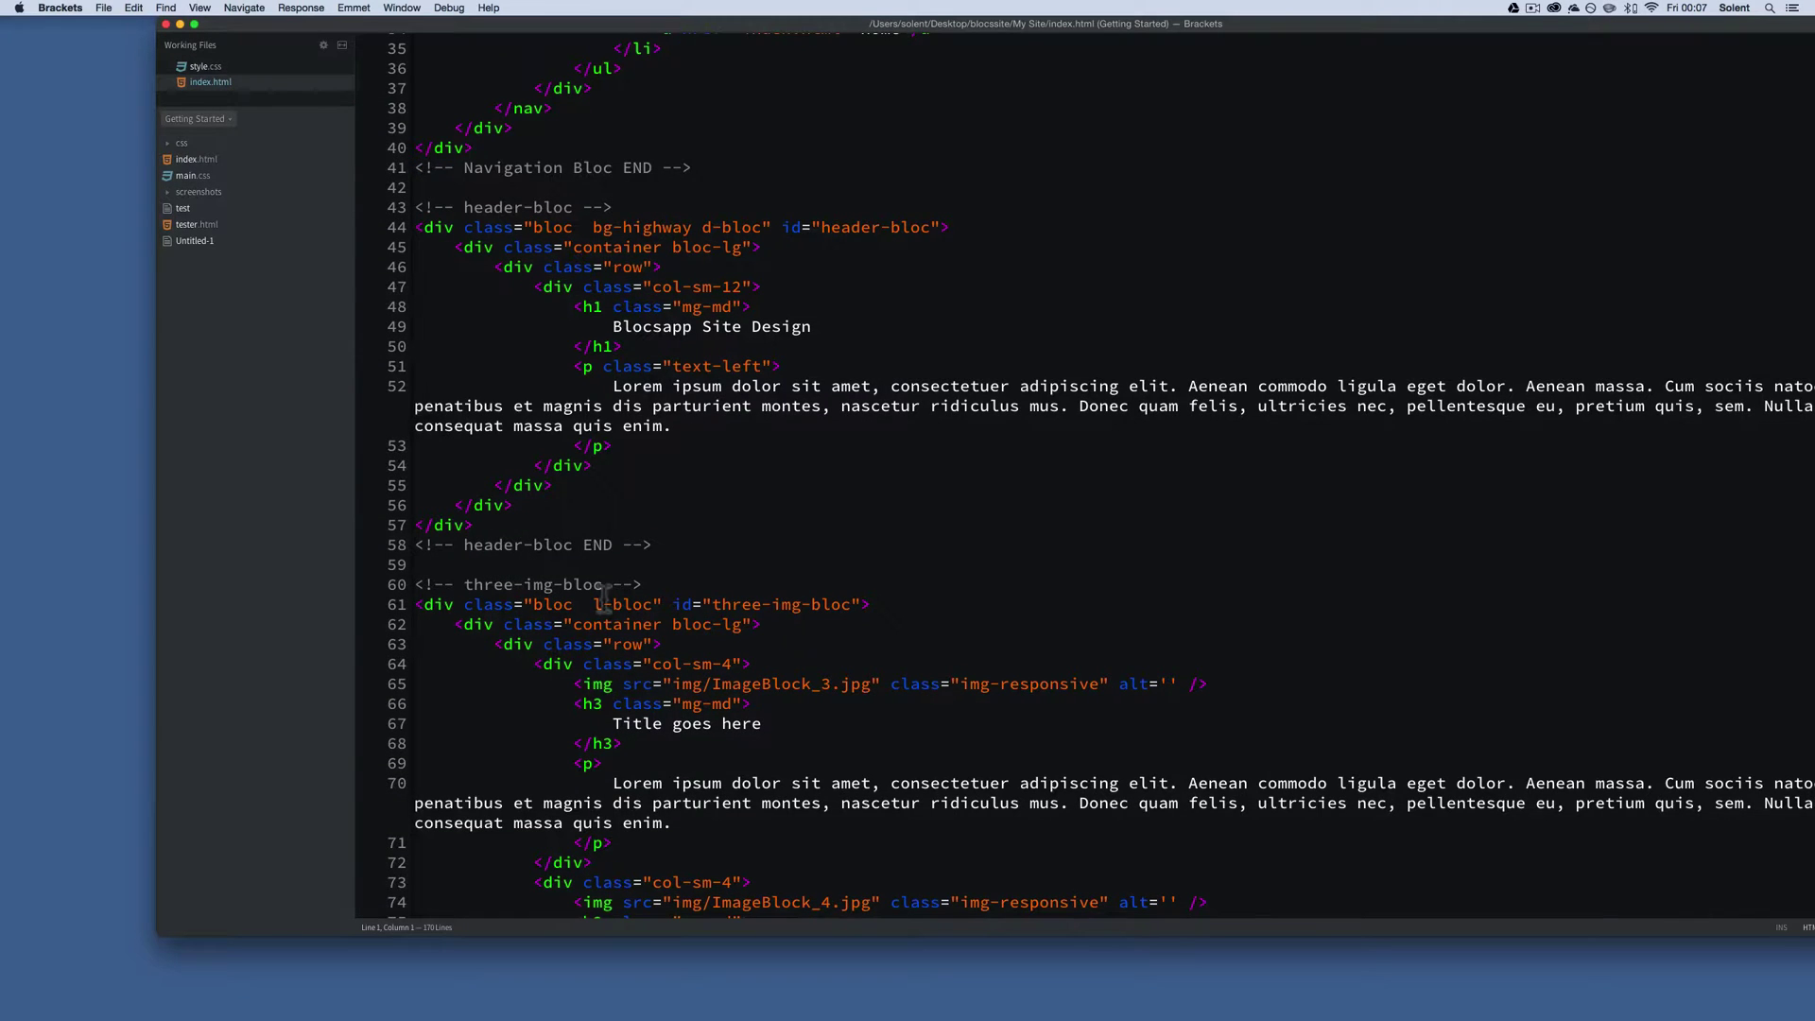
pyautogui.scroll(-10, 604, 598)
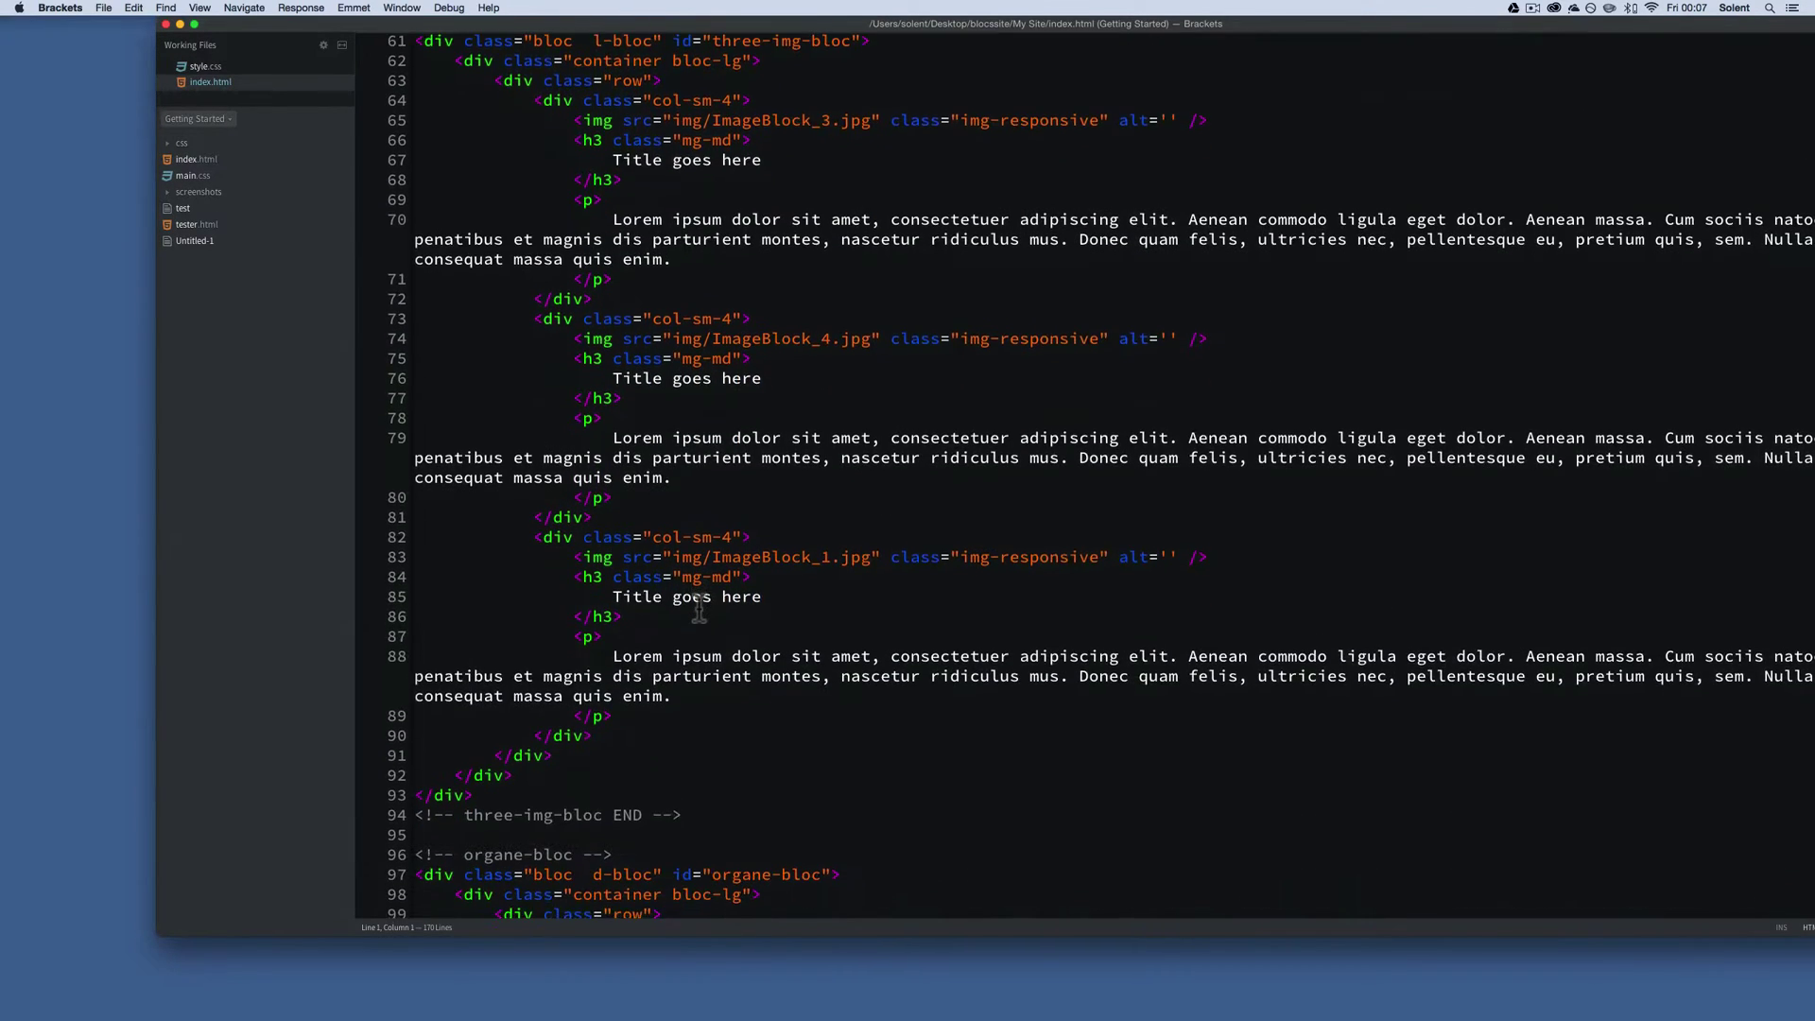
pyautogui.scroll(-12, 698, 610)
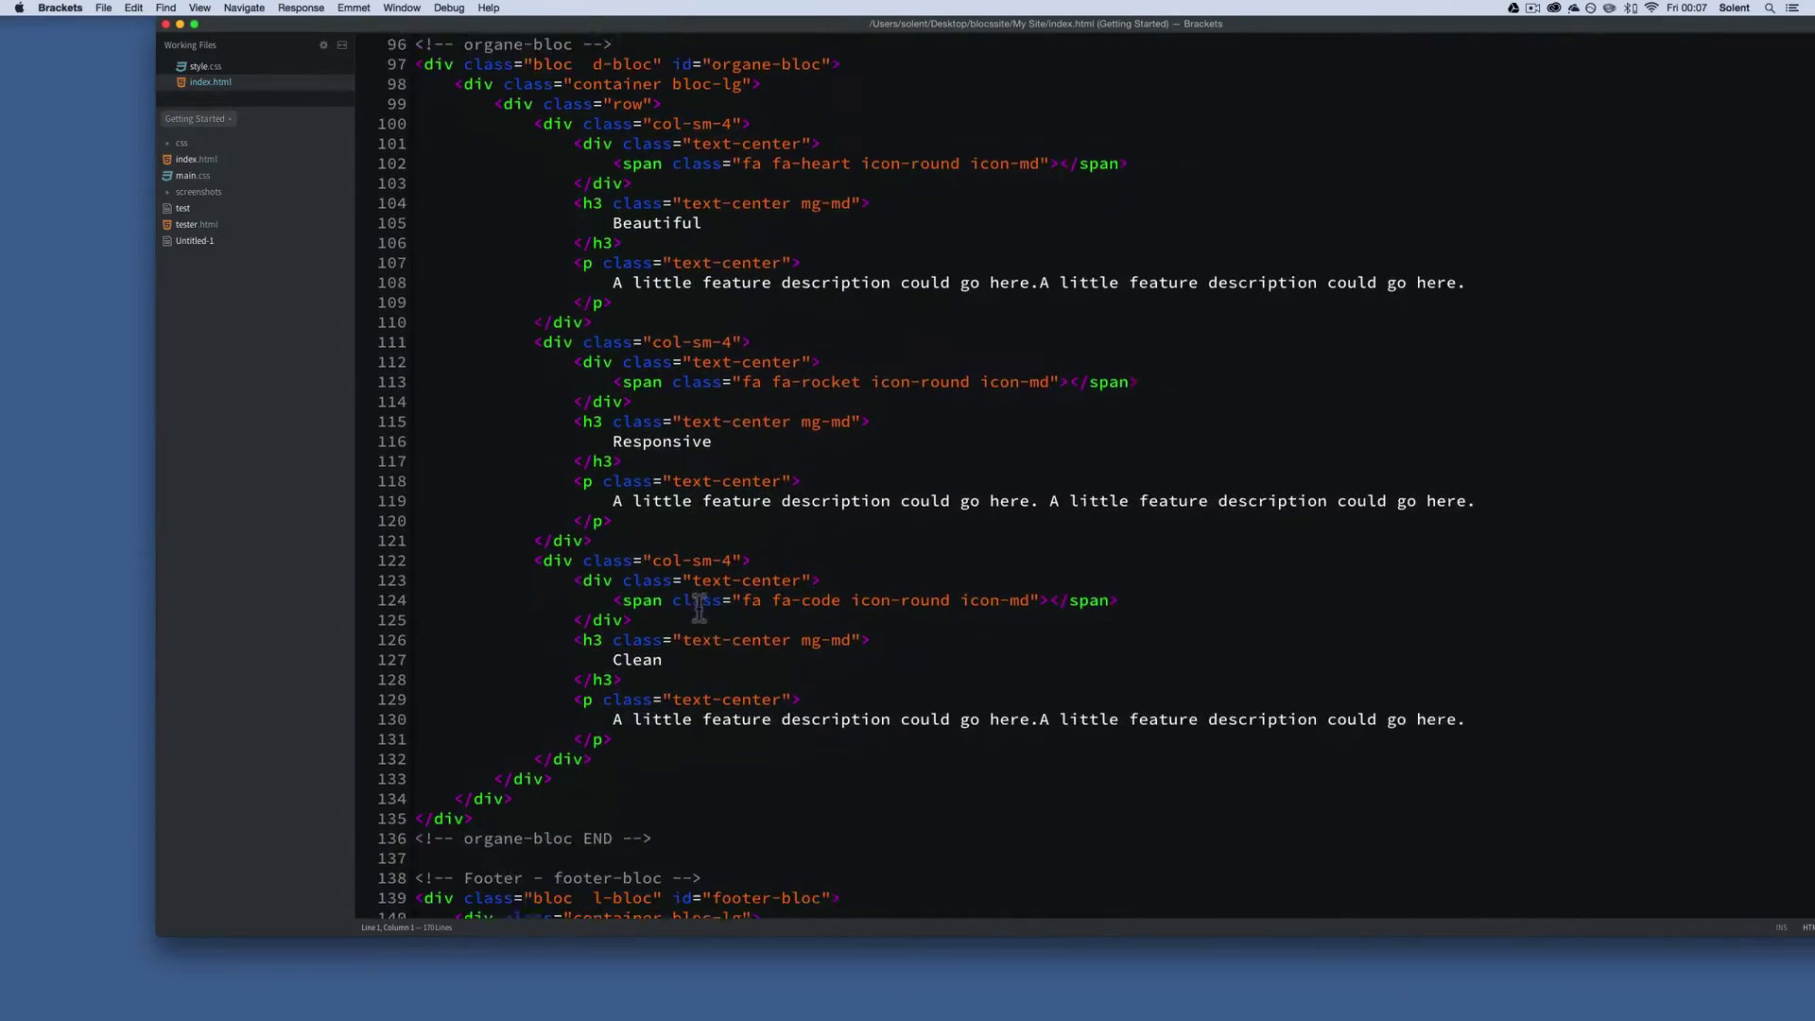
pyautogui.scroll(-10, 698, 610)
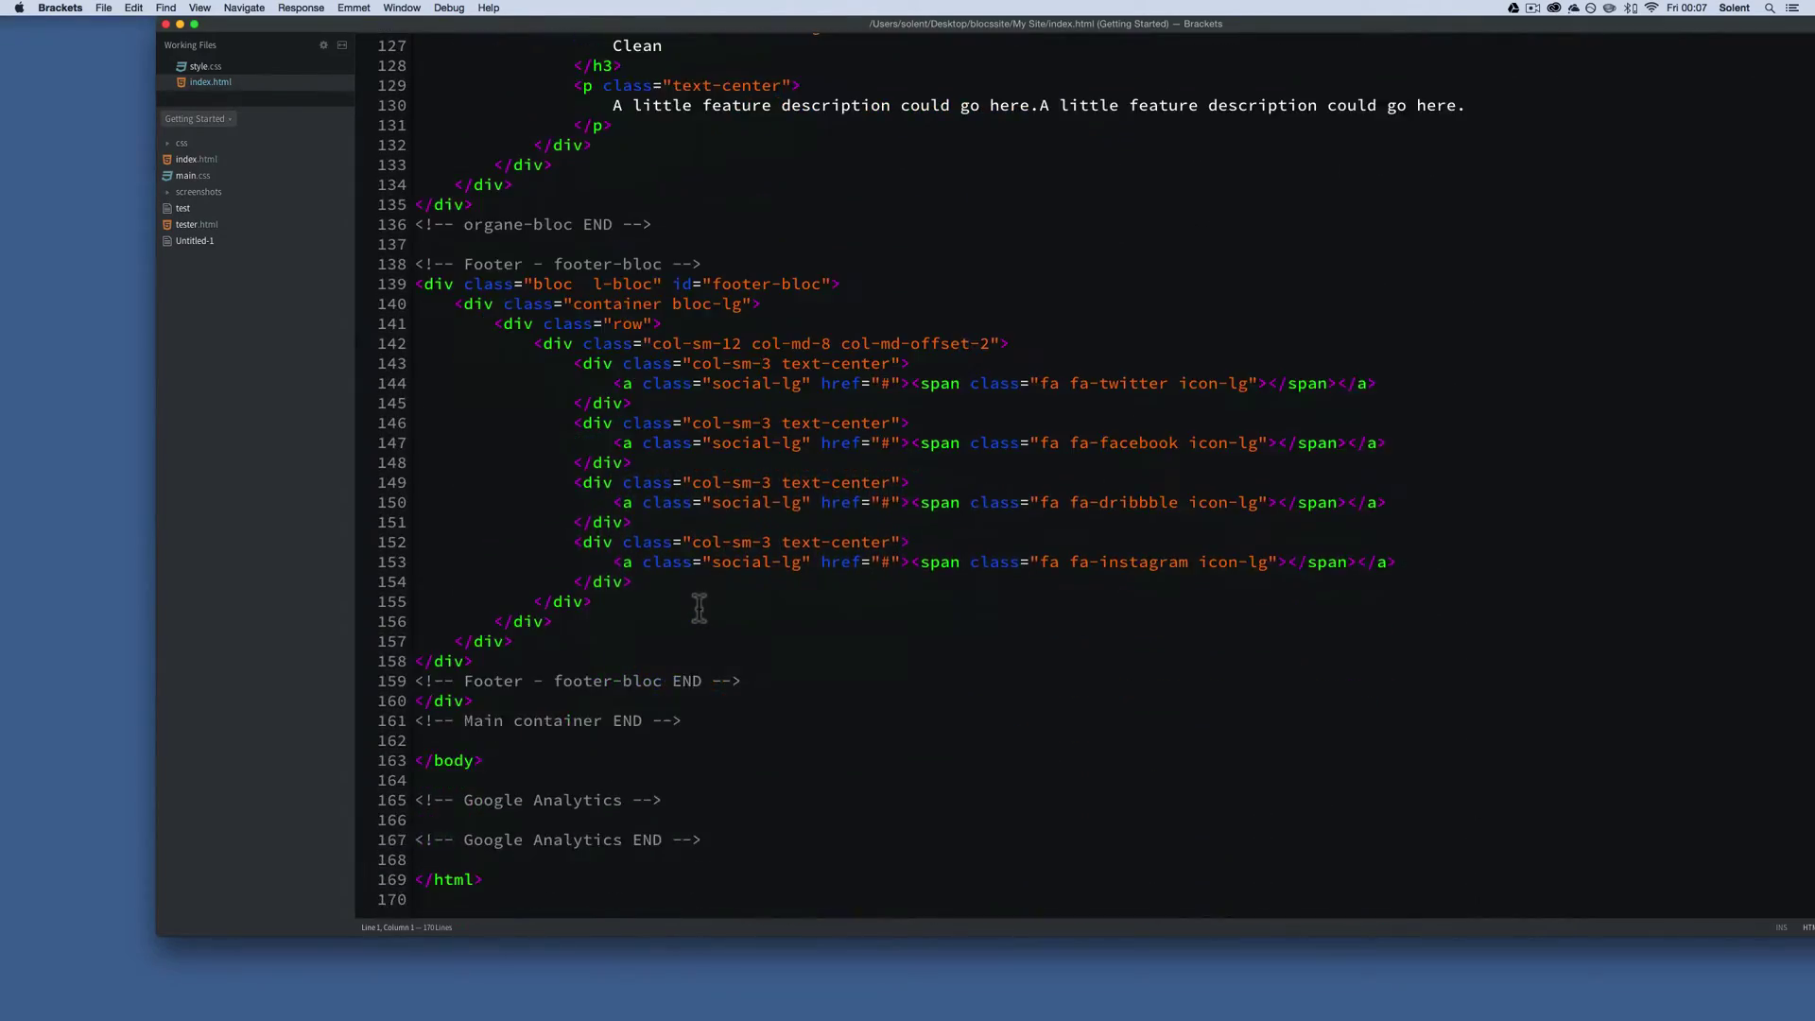
pyautogui.scroll(20, 699, 609)
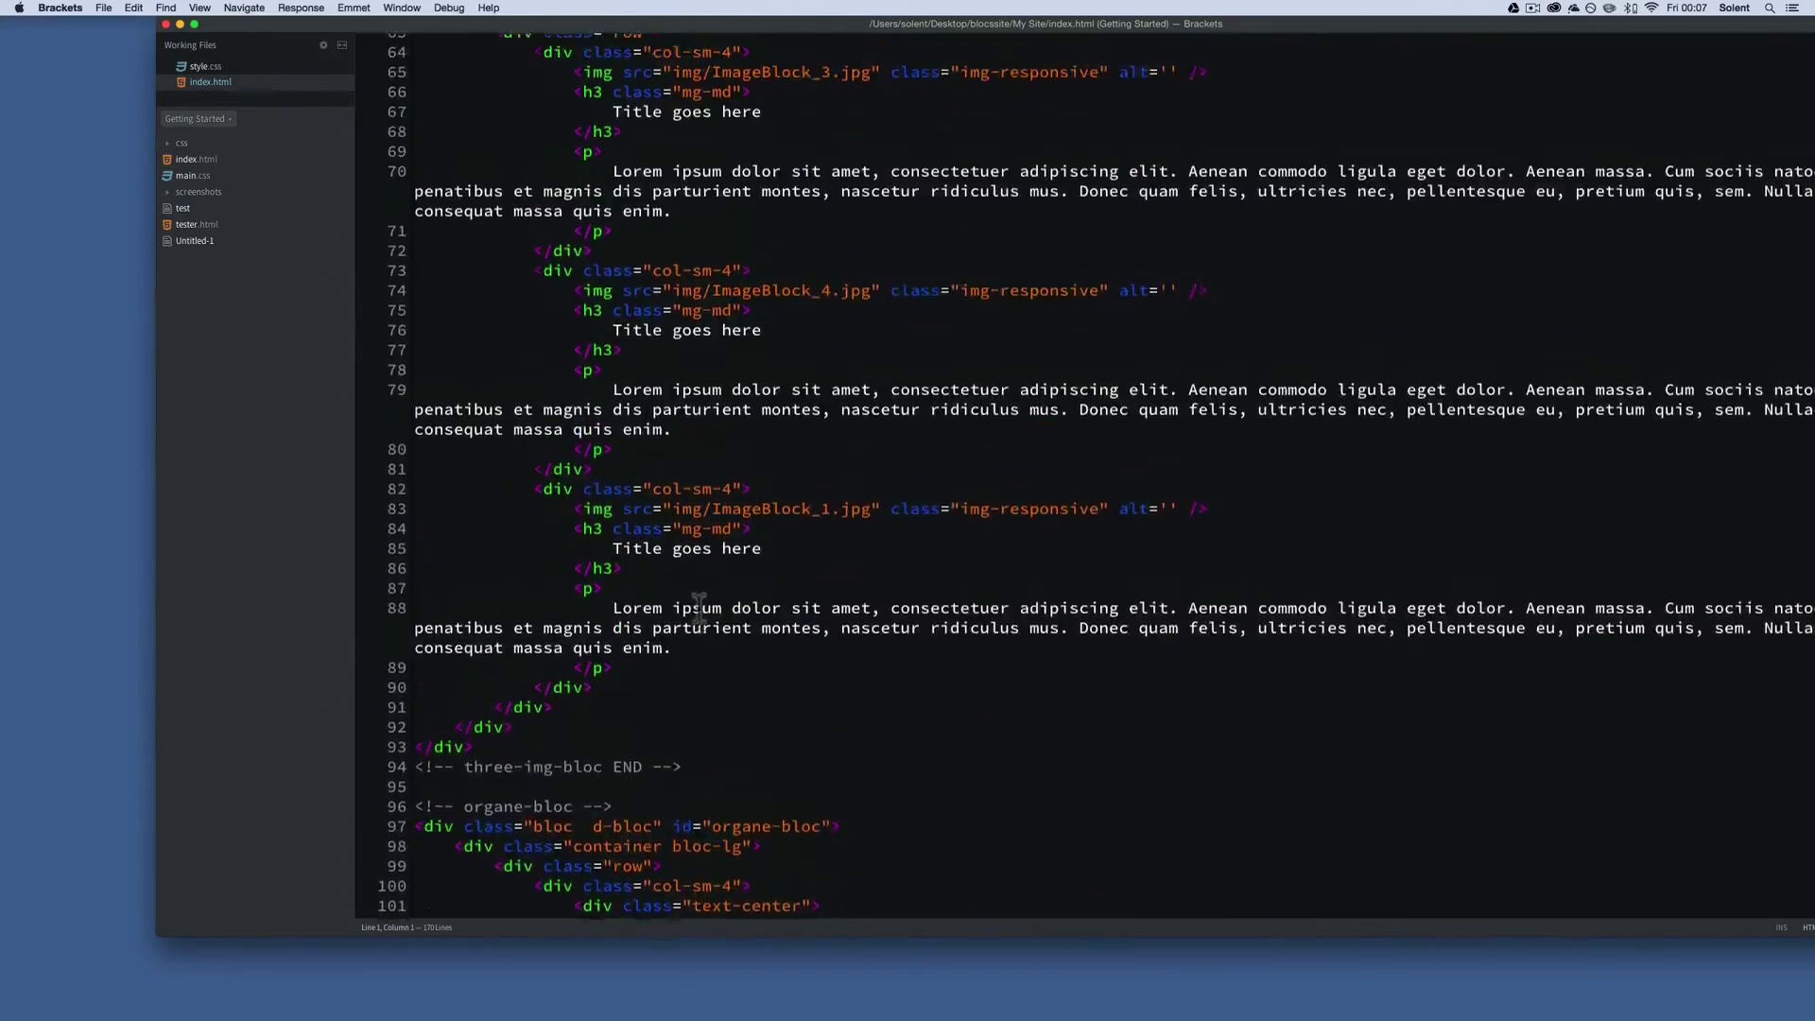
pyautogui.scroll(2, 502, 368)
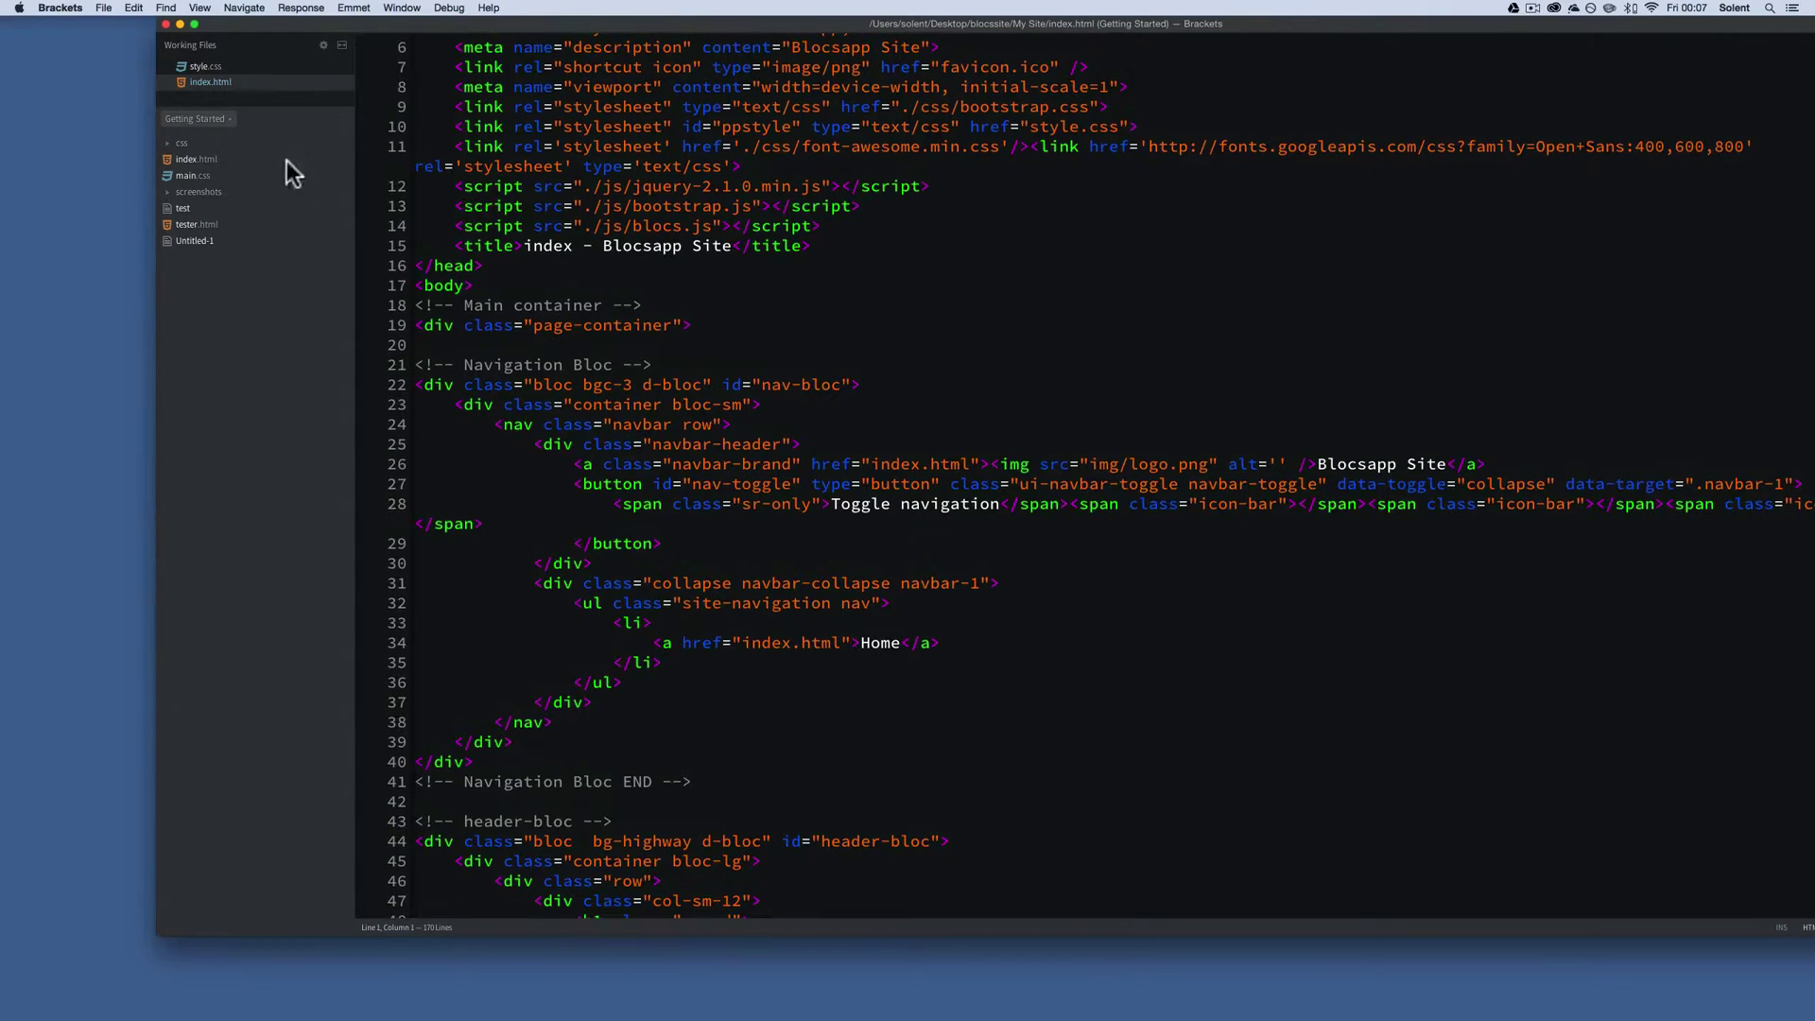
pyautogui.click(180, 23)
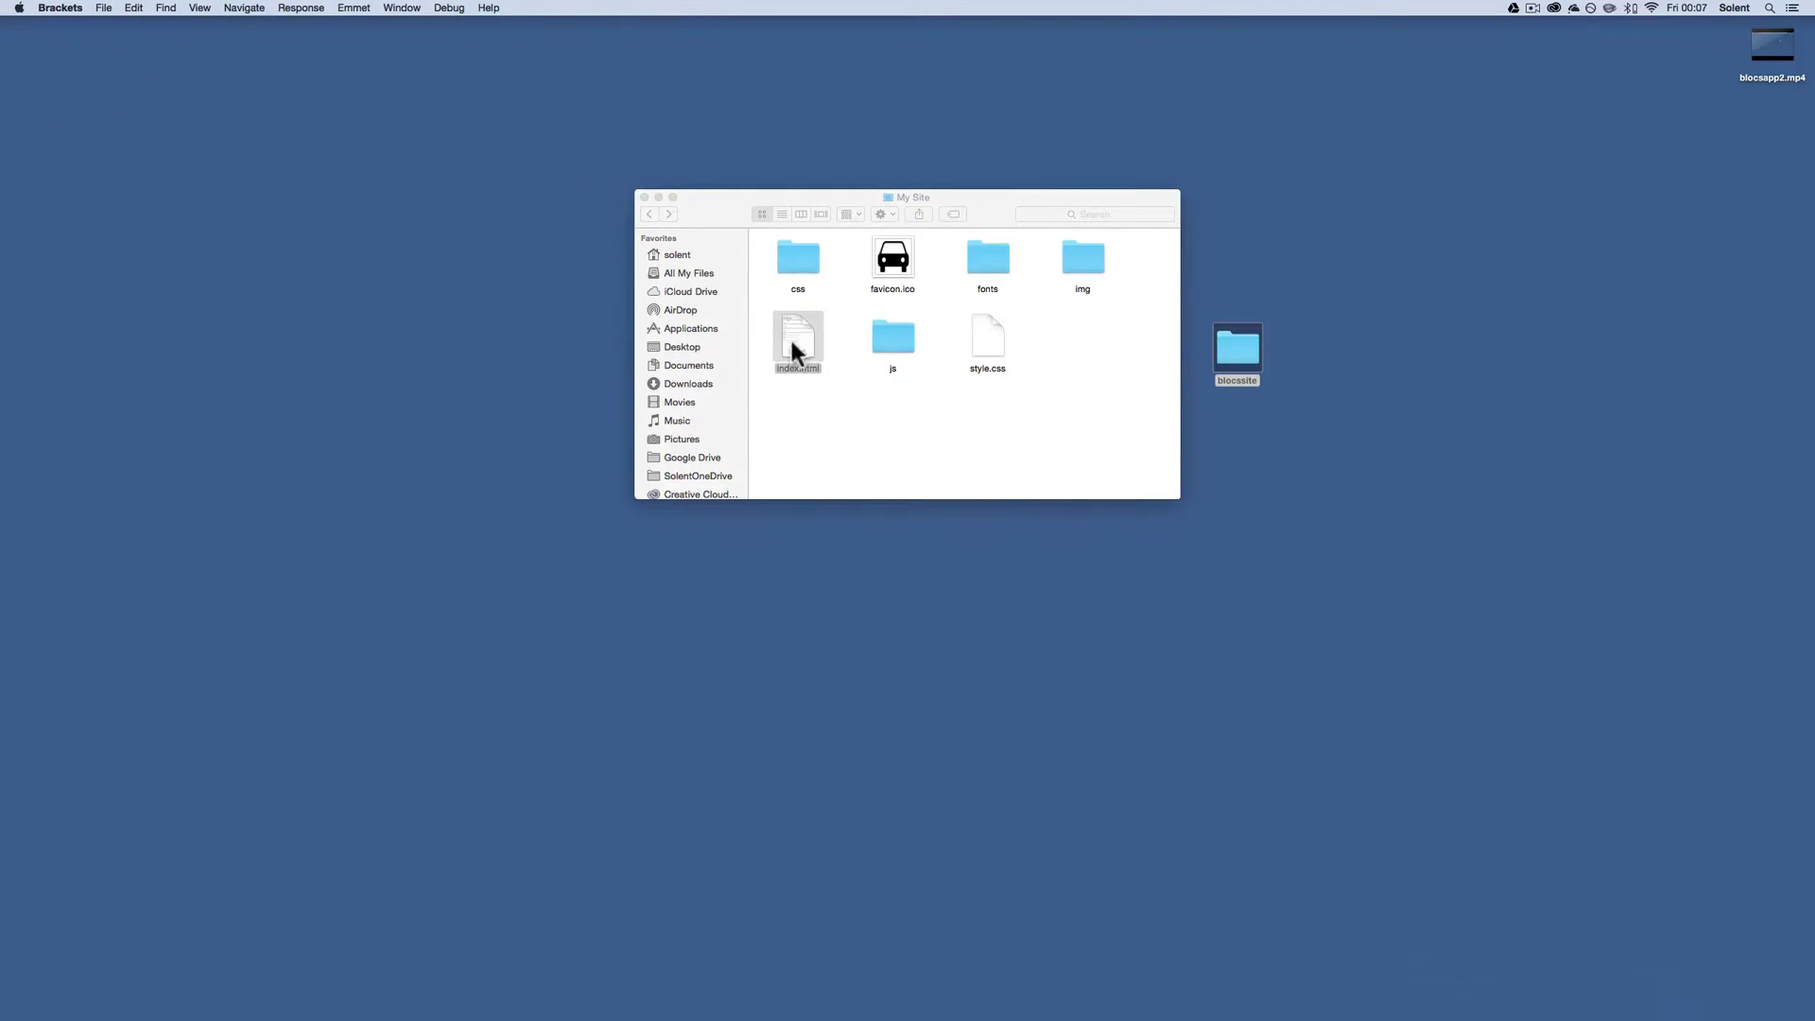
# Open index.html in Chrome and narrow the window to a phone width
pyautogui.moveTo(797, 357); pyautogui.dragTo(188, 1008)
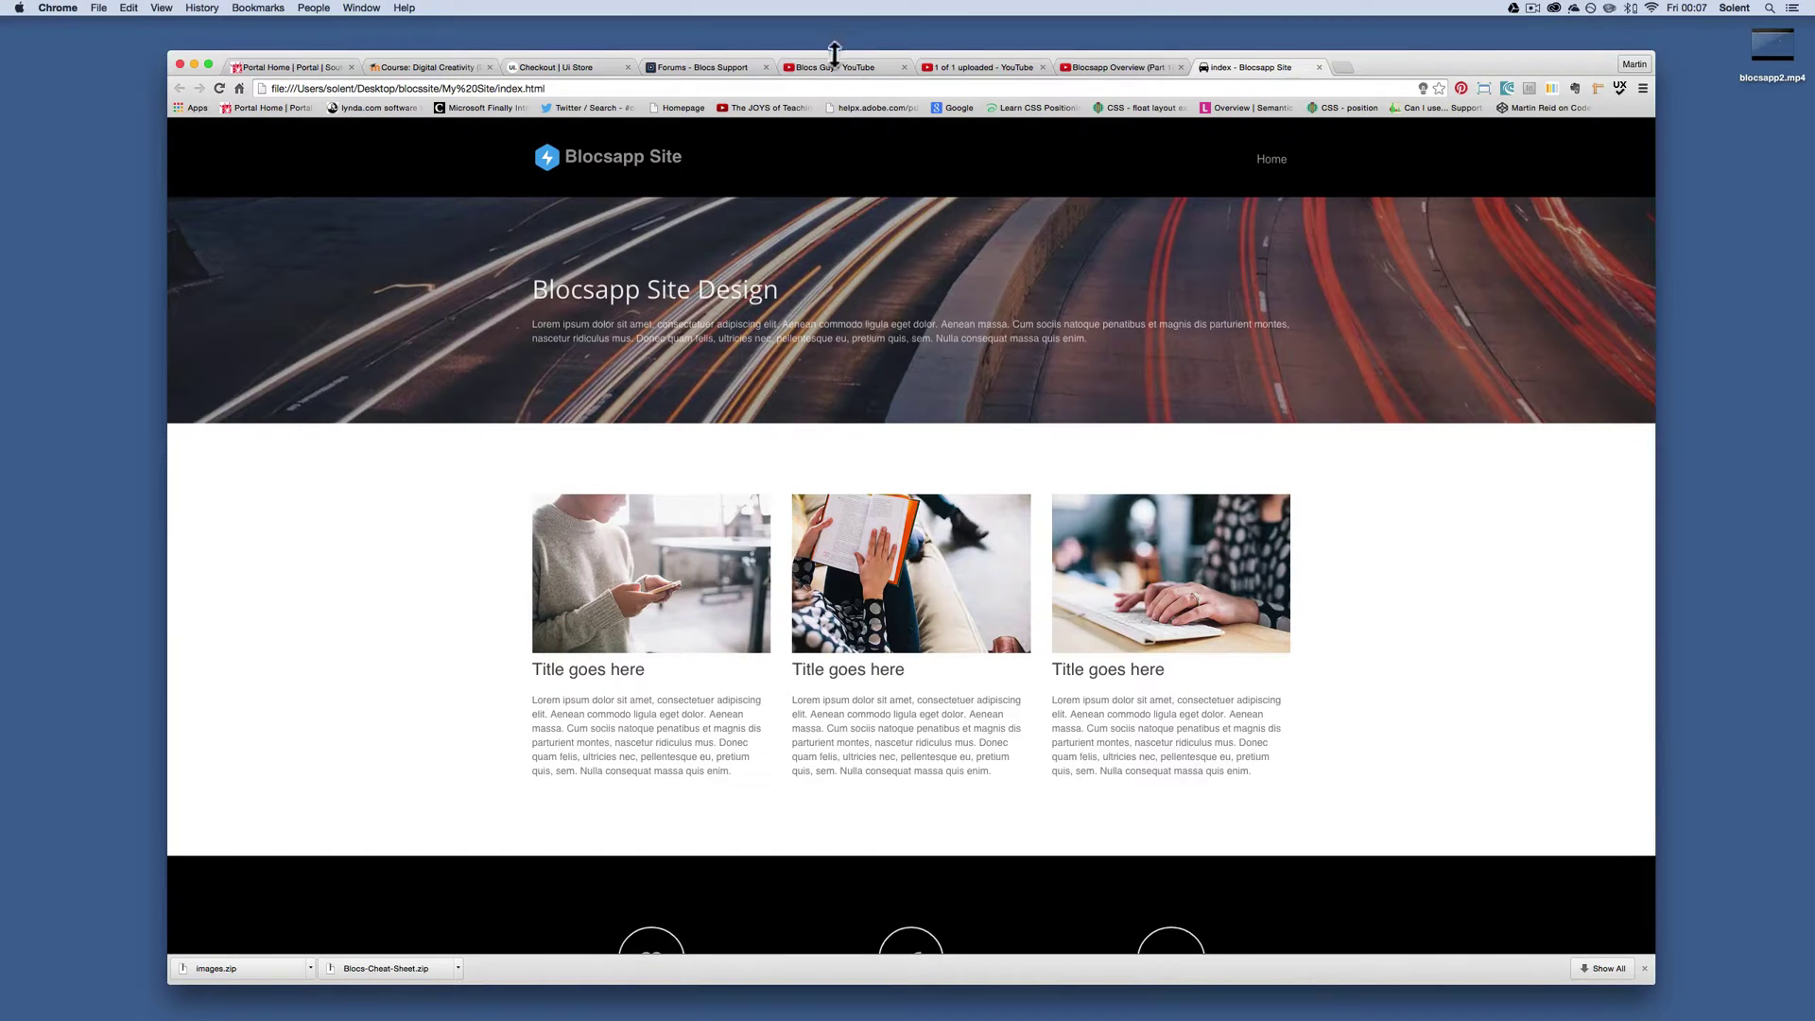
pyautogui.moveTo(834, 54); pyautogui.dragTo(813, 23)
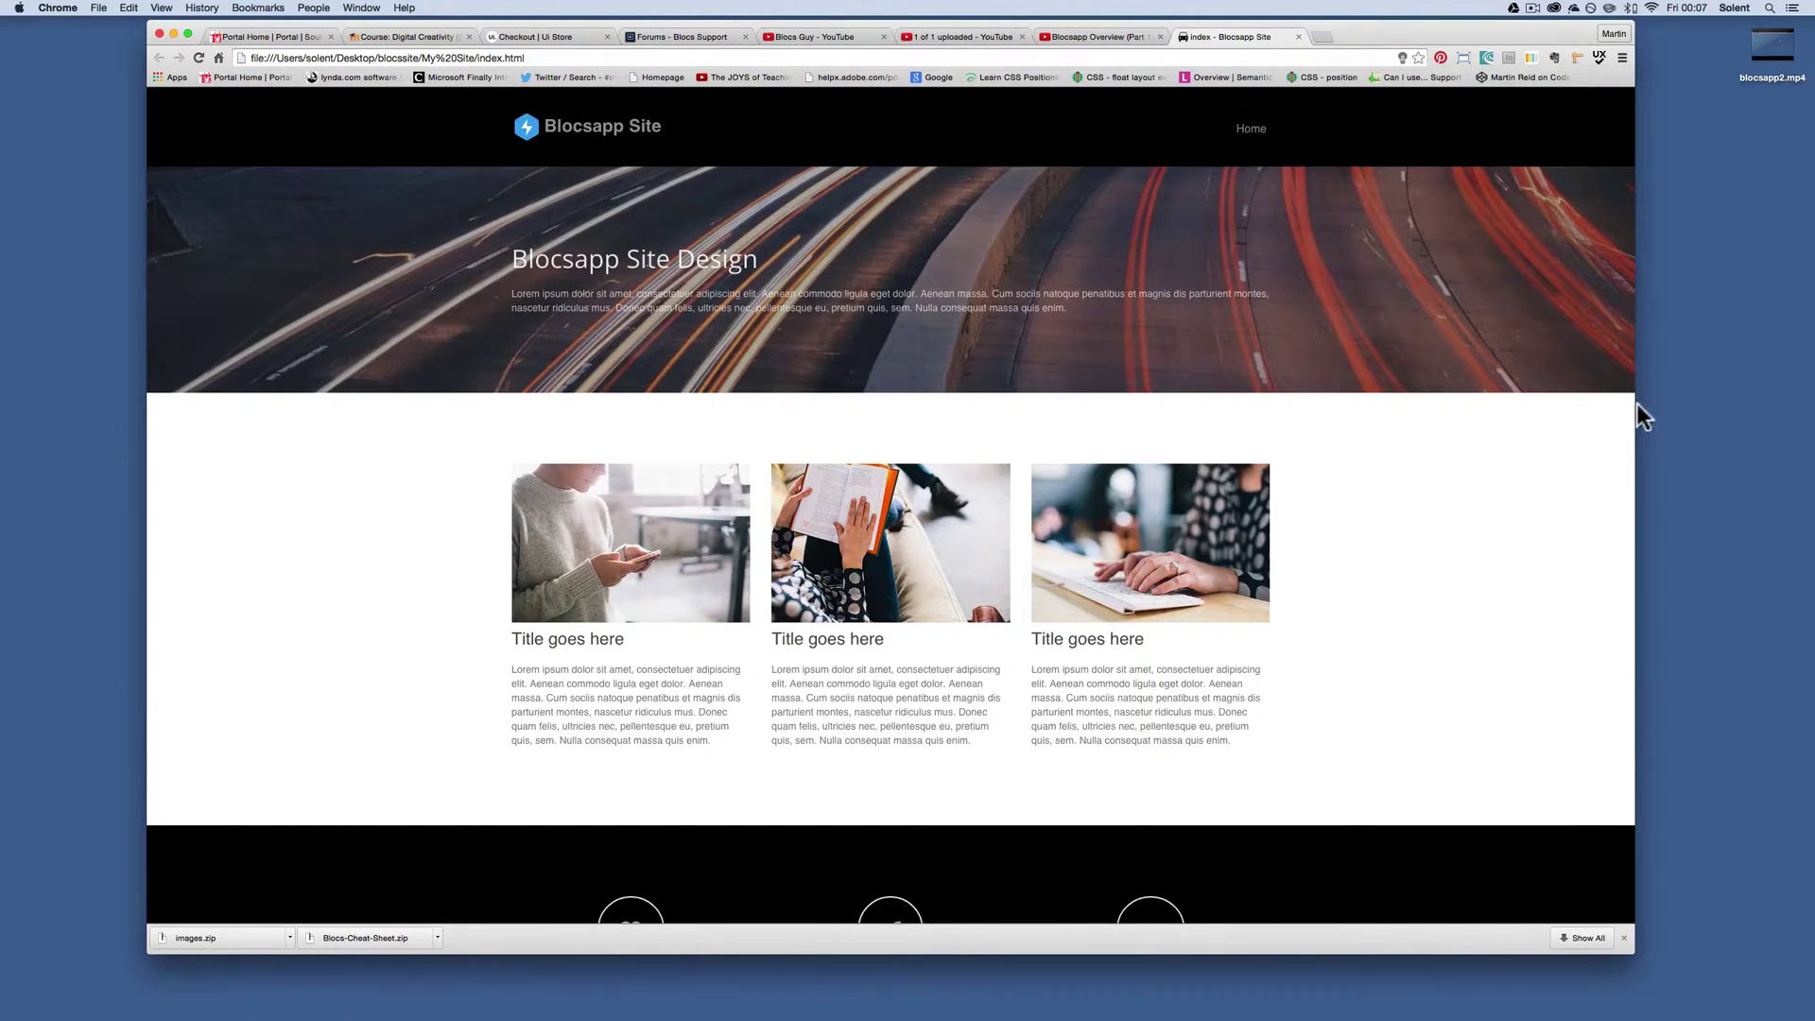
pyautogui.moveTo(1635, 408); pyautogui.dragTo(577, 373)
# Expand the hamburger menu to reveal the Home link and scroll the mobile page
pyautogui.click(553, 123)
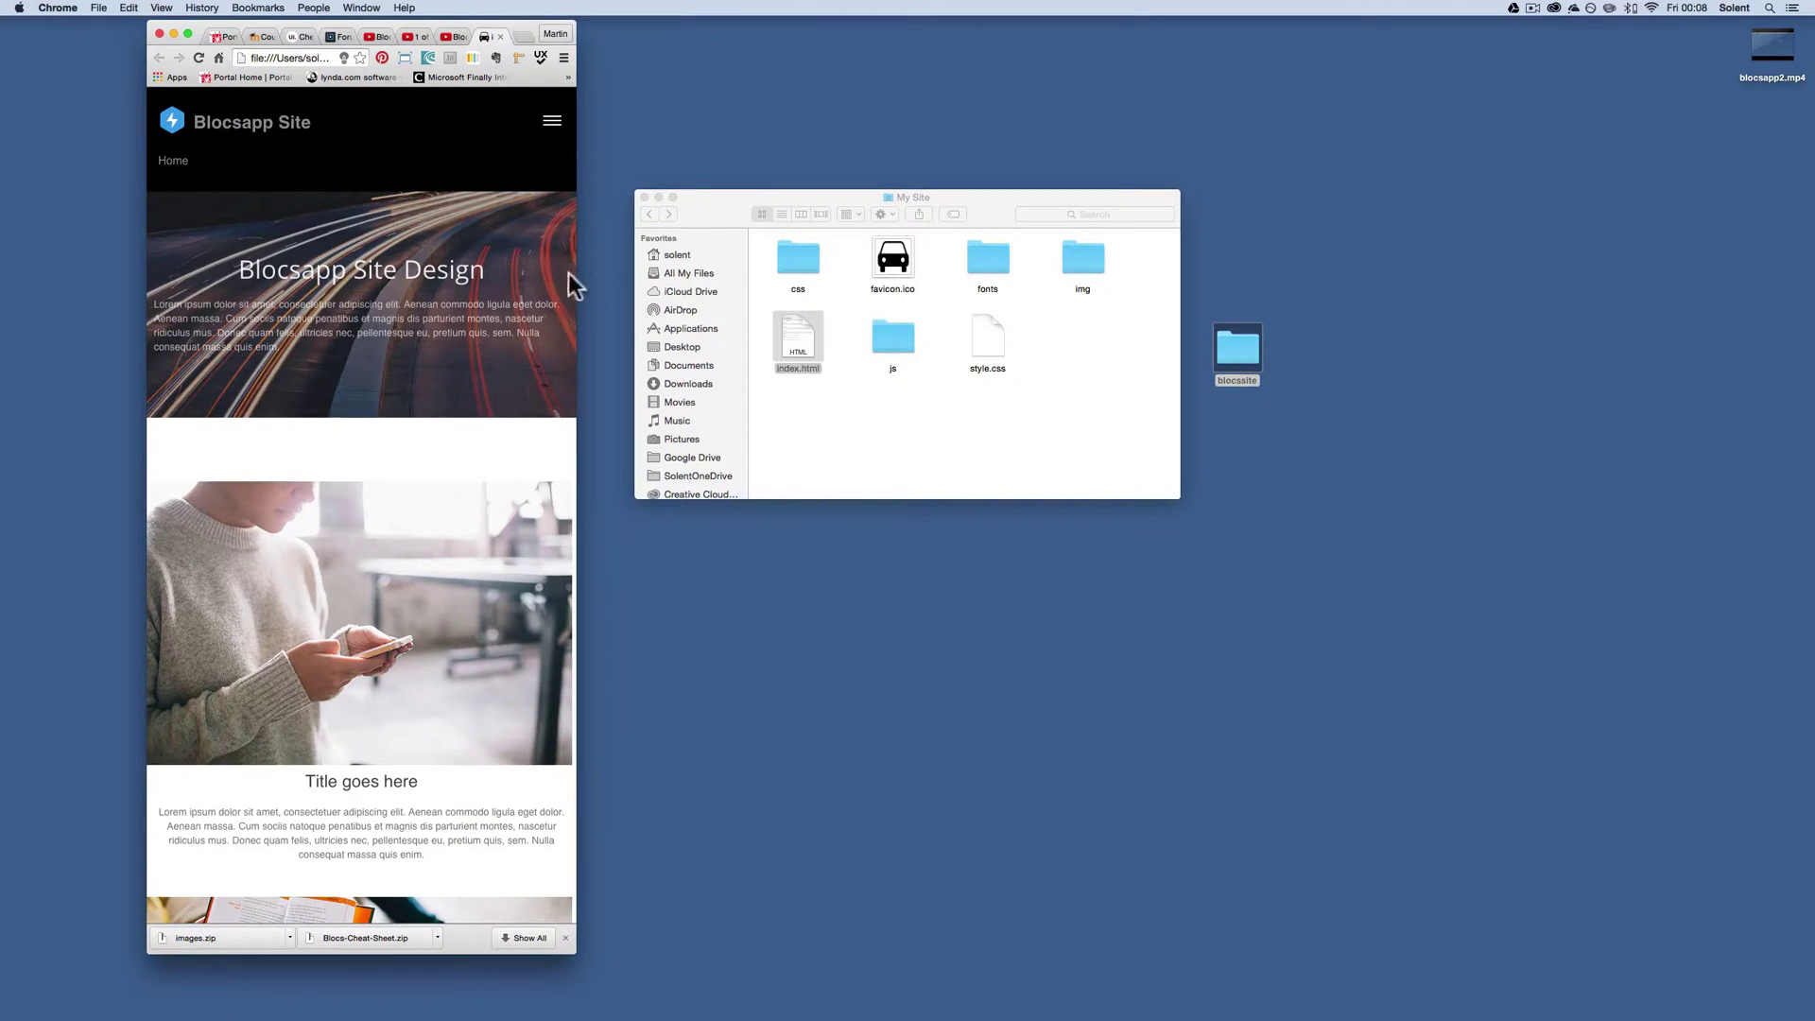
pyautogui.scroll(-15, 452, 395)
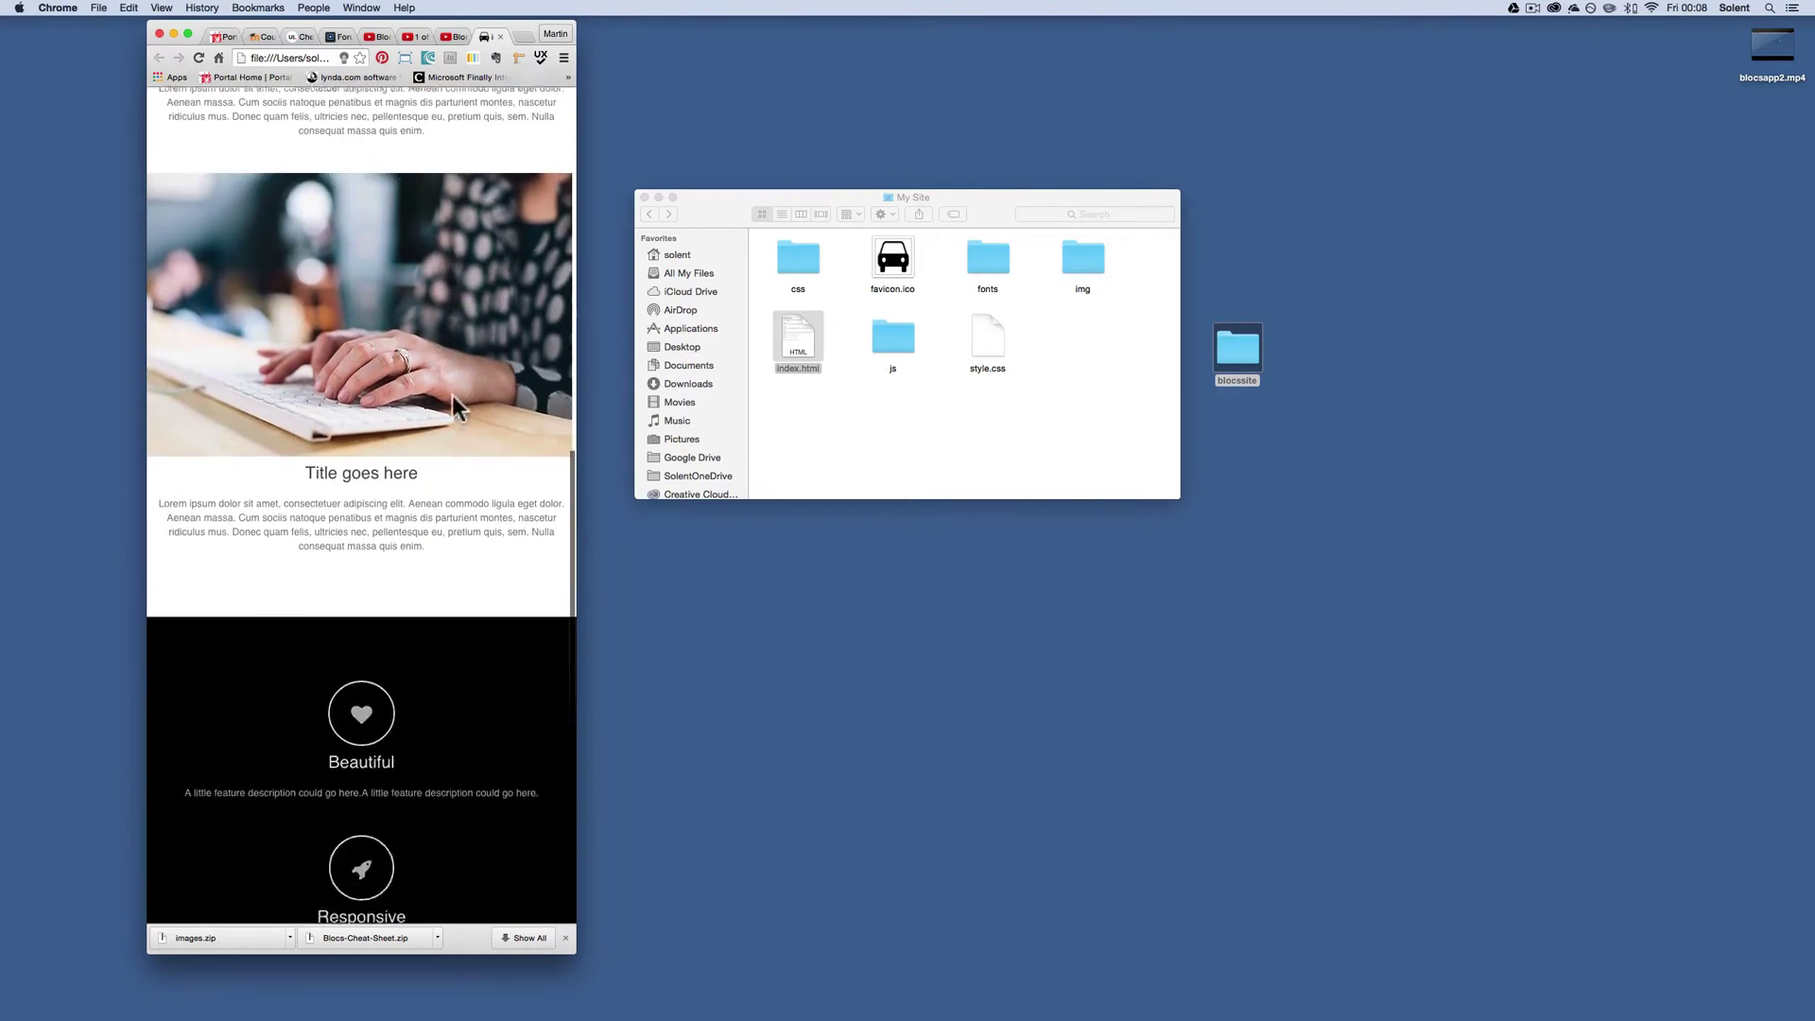
pyautogui.scroll(-6, 452, 395)
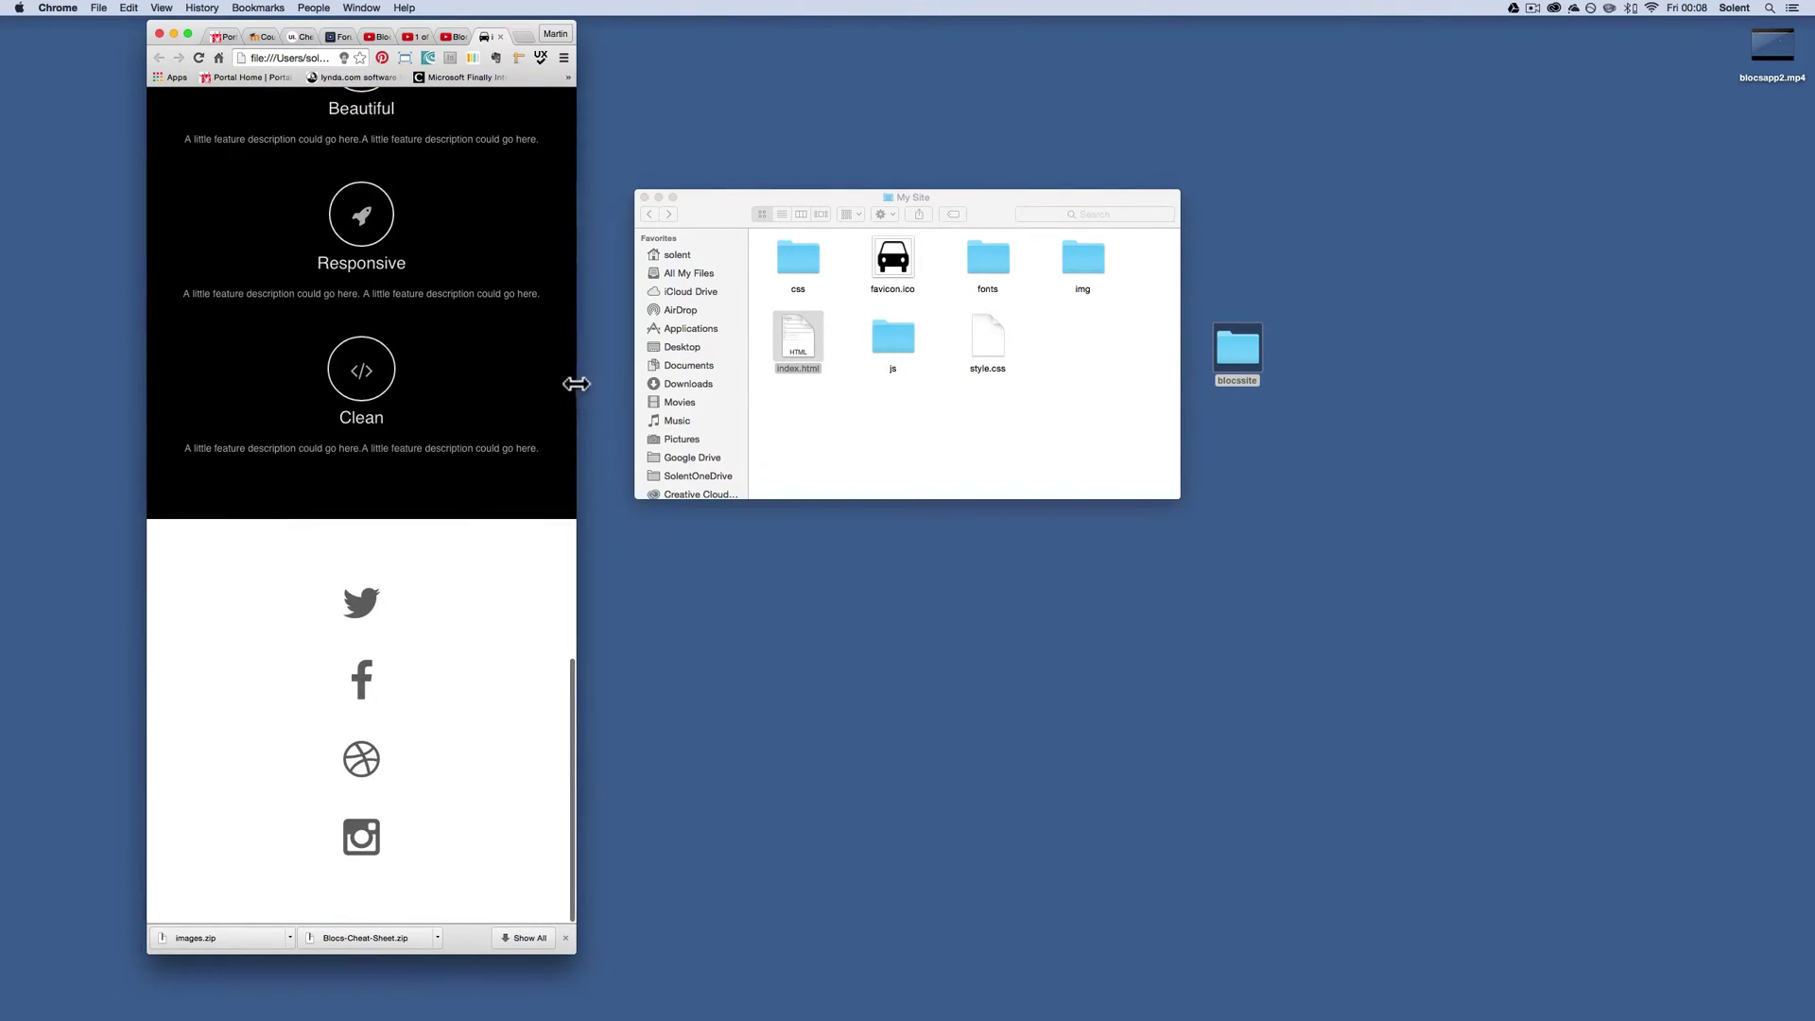
# Widen Chrome to the three-column layout, then shrink it to a narrow mobile width
pyautogui.moveTo(585, 383); pyautogui.dragTo(1600, 430)
pyautogui.scroll(5, 1267, 416)
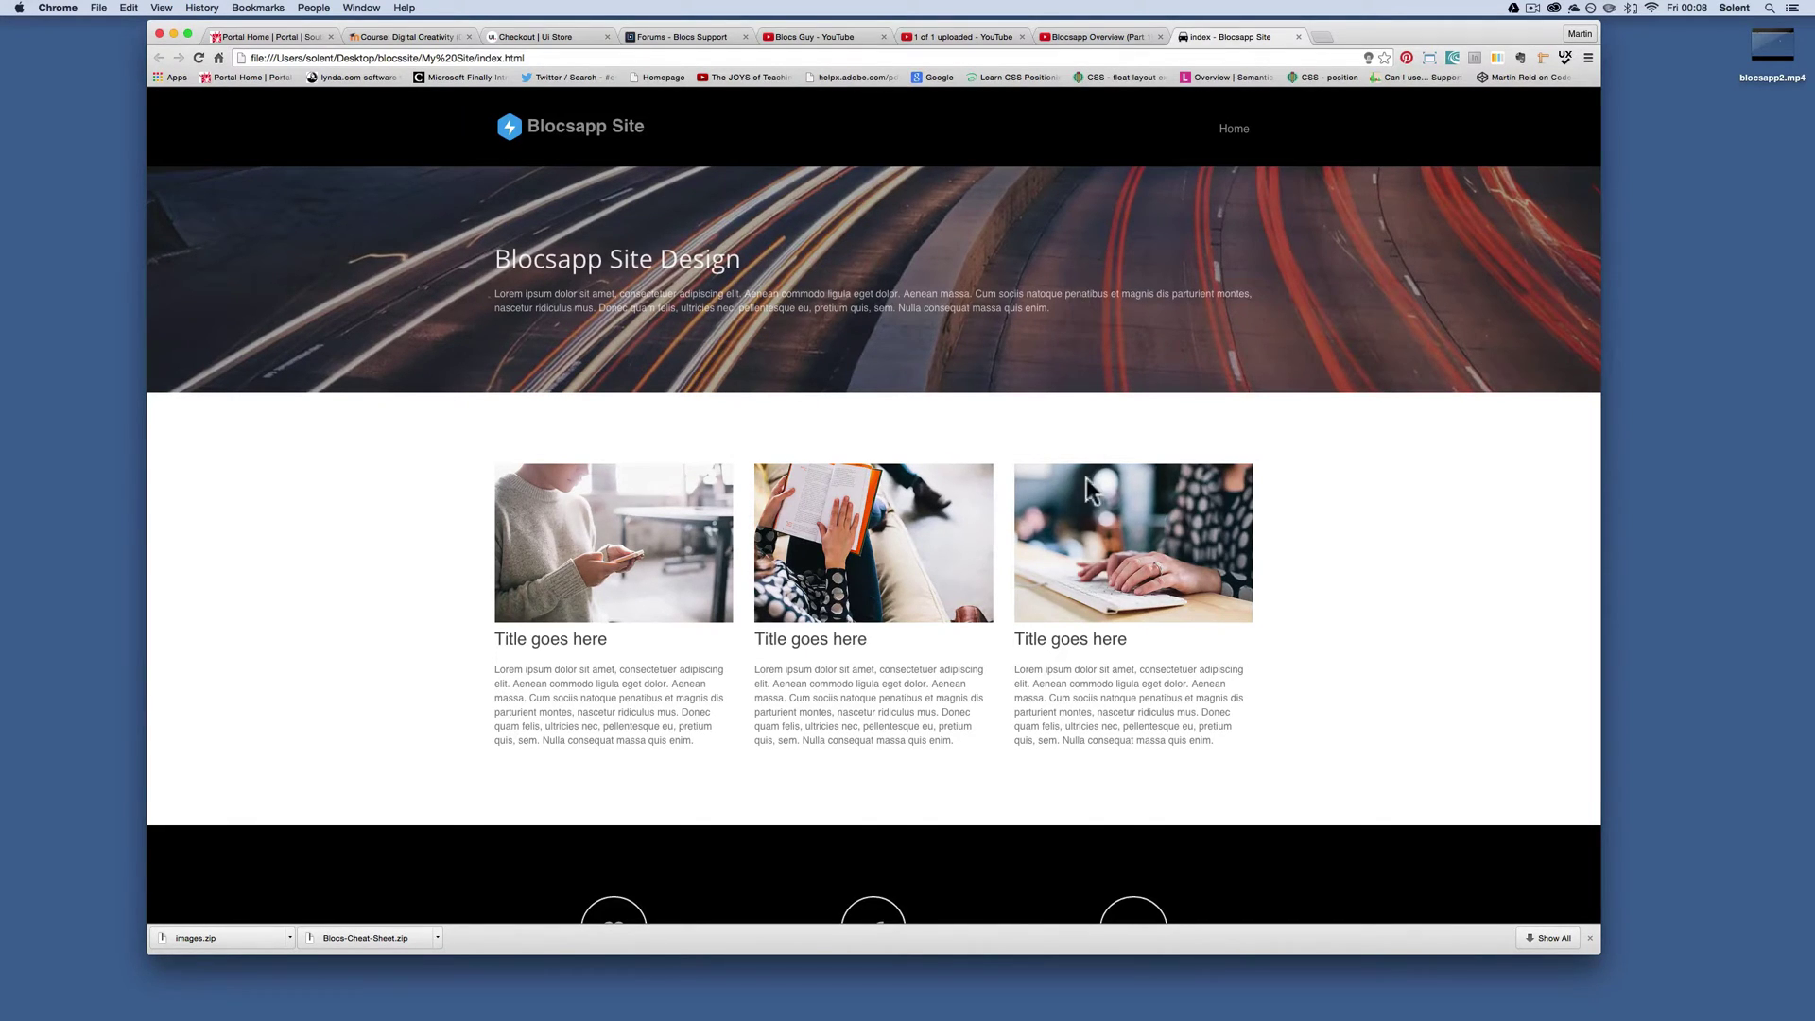
pyautogui.scroll(-5, 1086, 478)
pyautogui.scroll(5, 1087, 553)
pyautogui.moveTo(1604, 397); pyautogui.dragTo(279, 393)
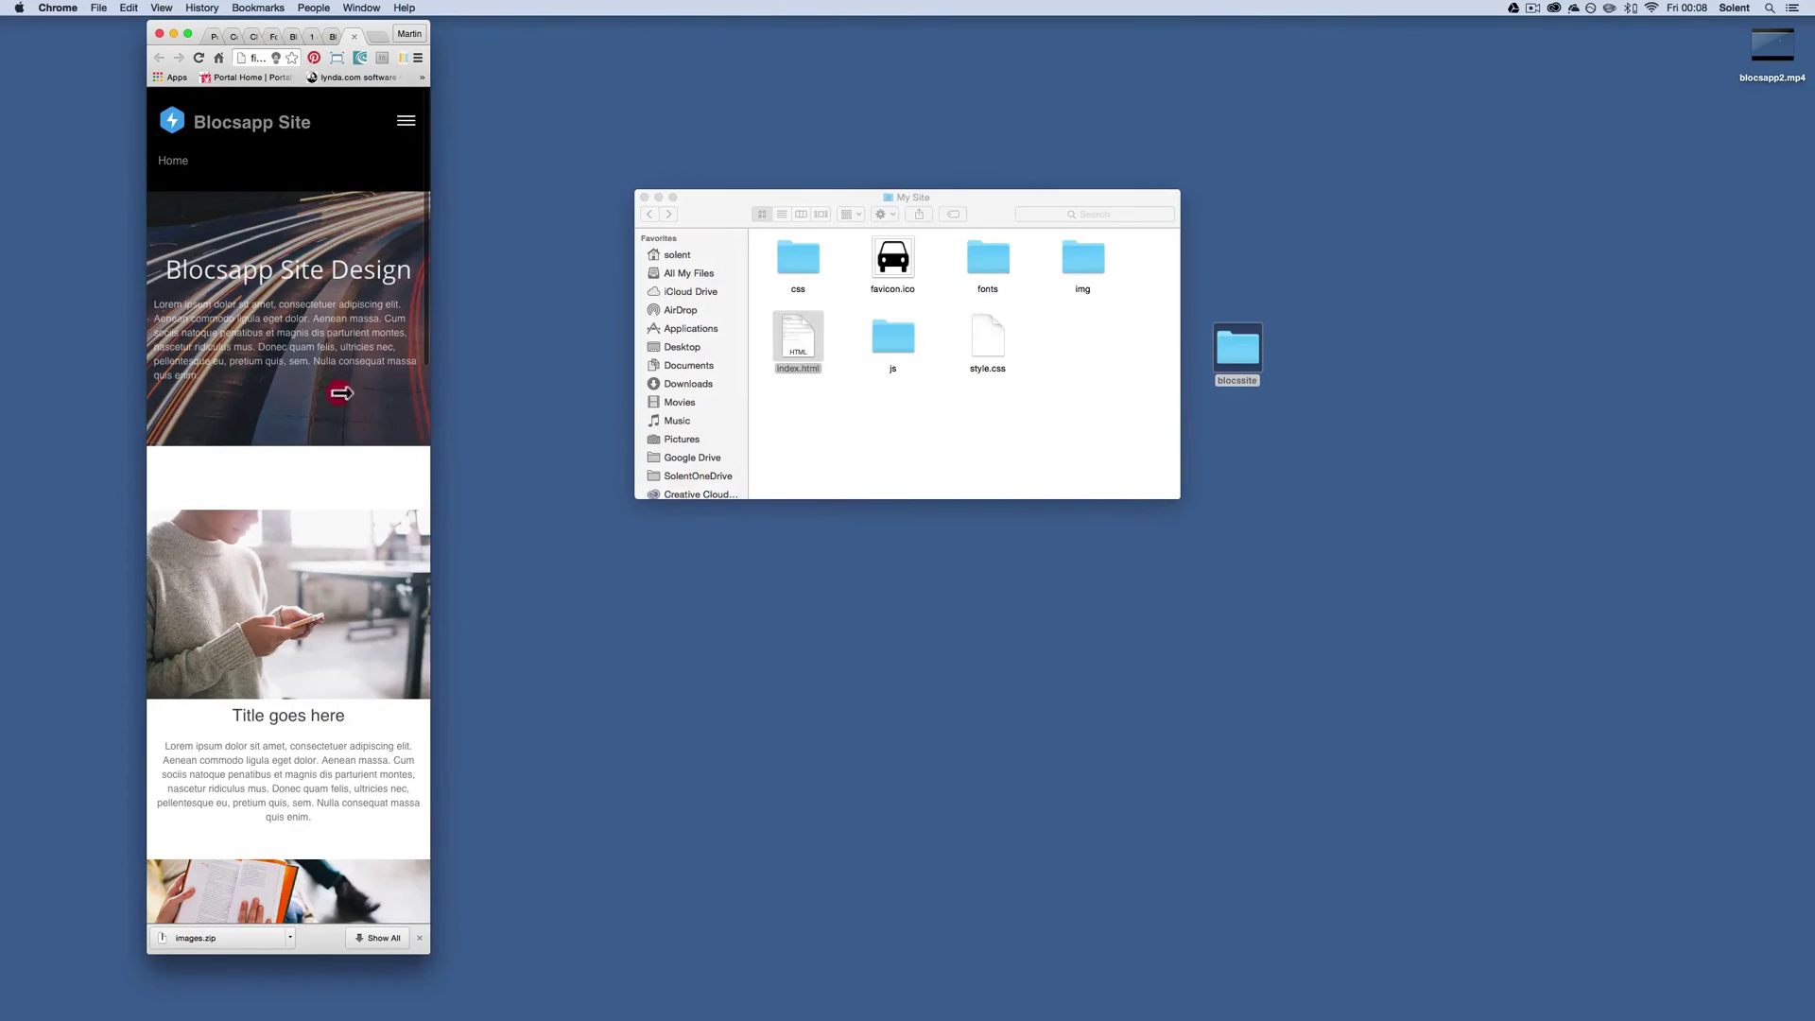
pyautogui.scroll(-14, 325, 391)
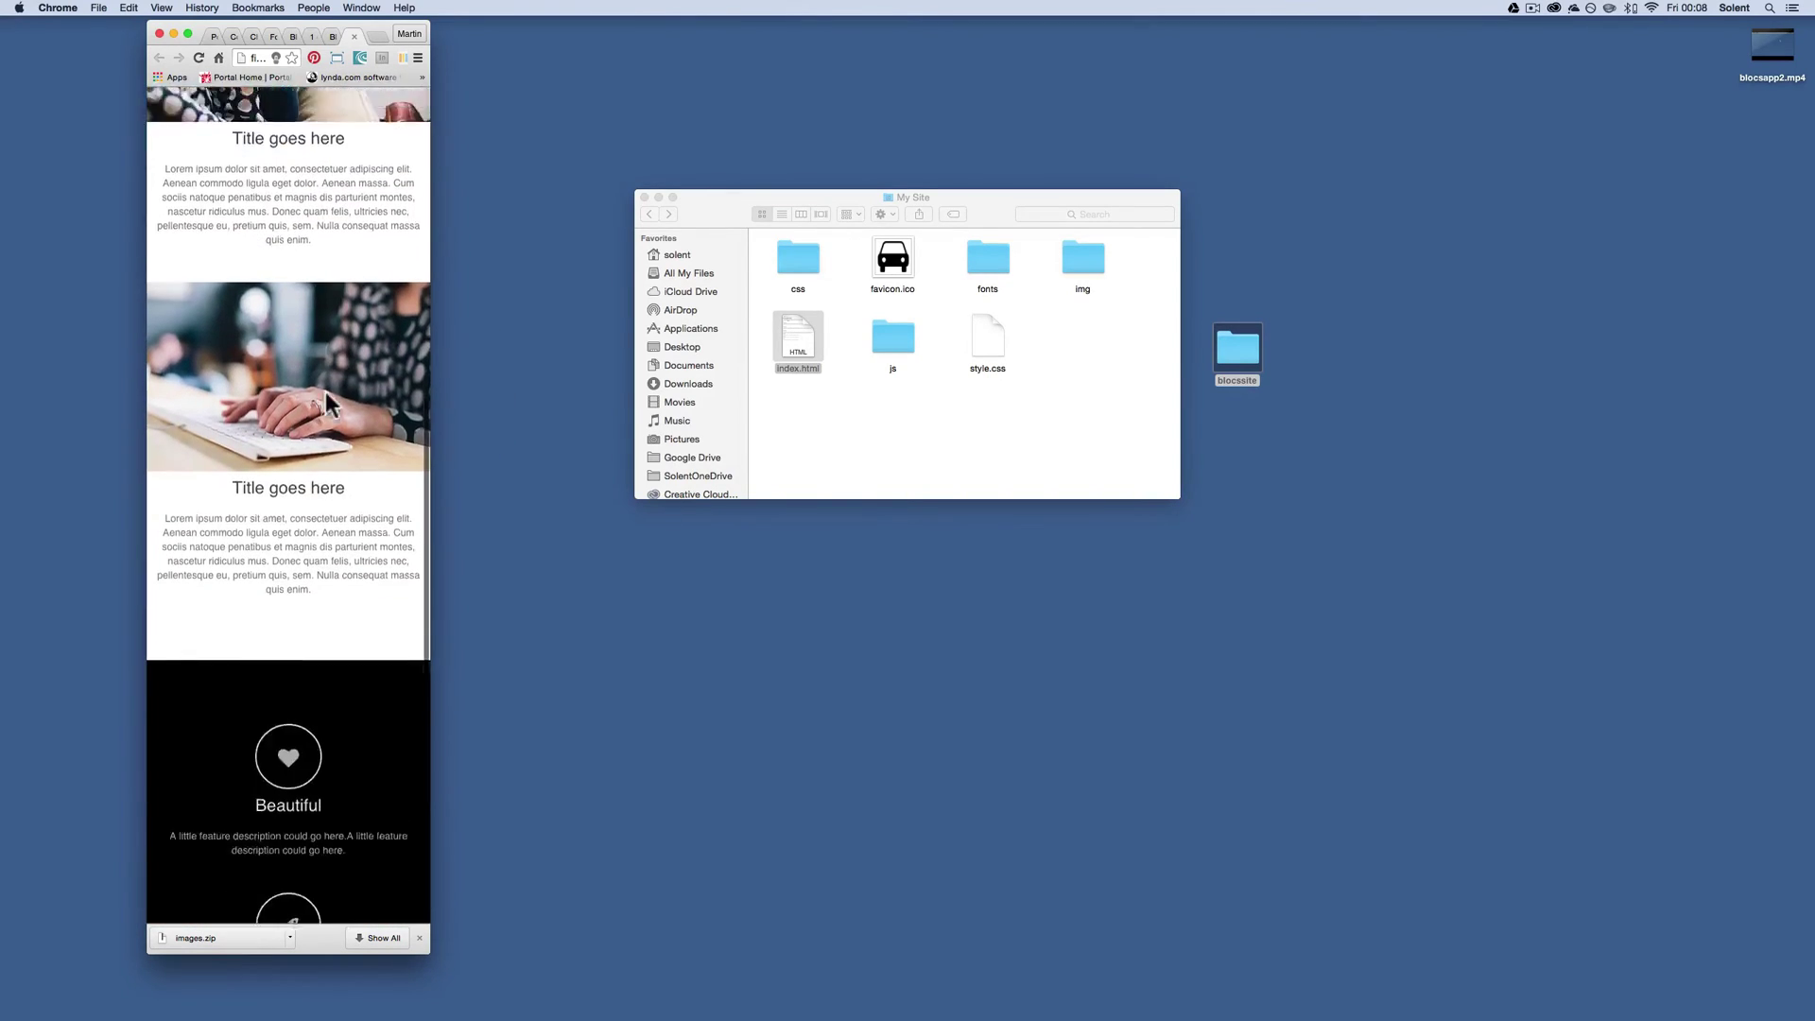